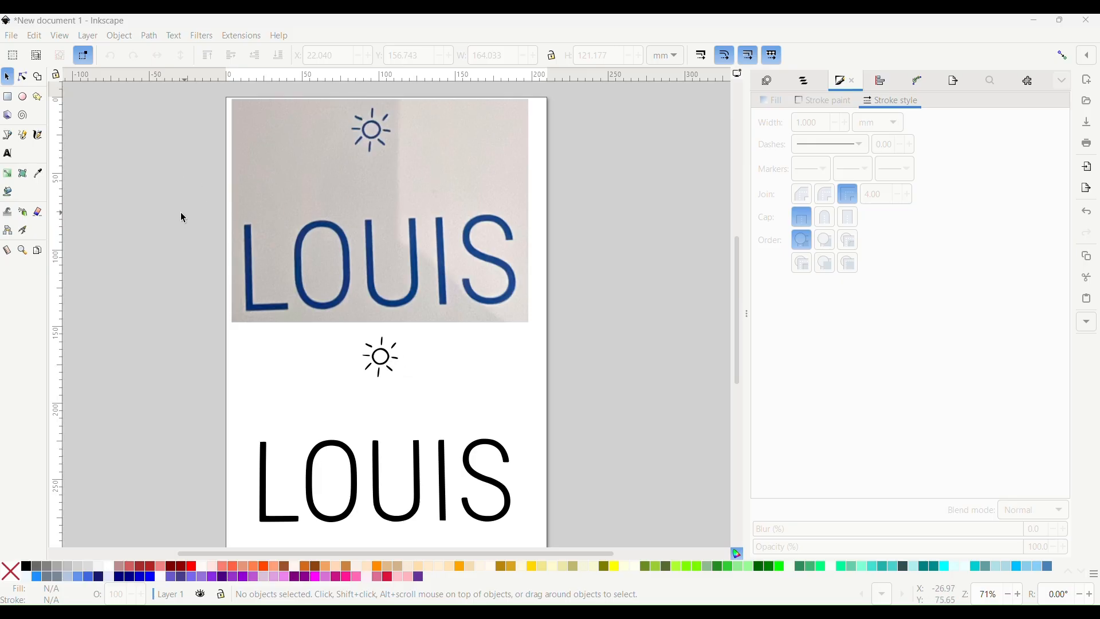
# View the Ink/Stitch version information and close it
pyautogui.click(229, 37)
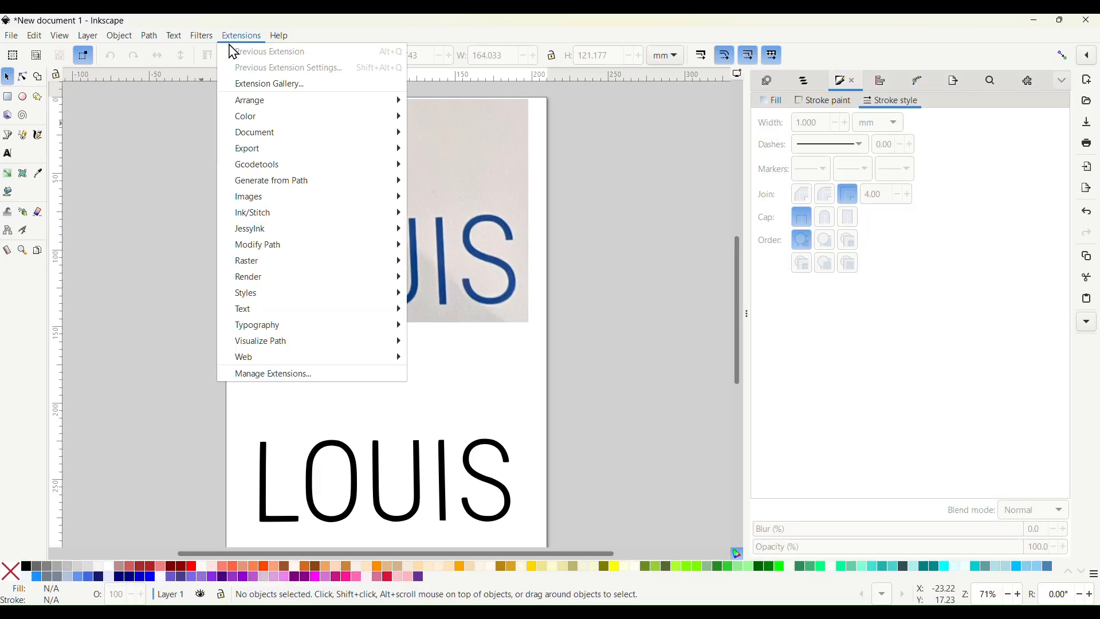
pyautogui.moveTo(298, 218)
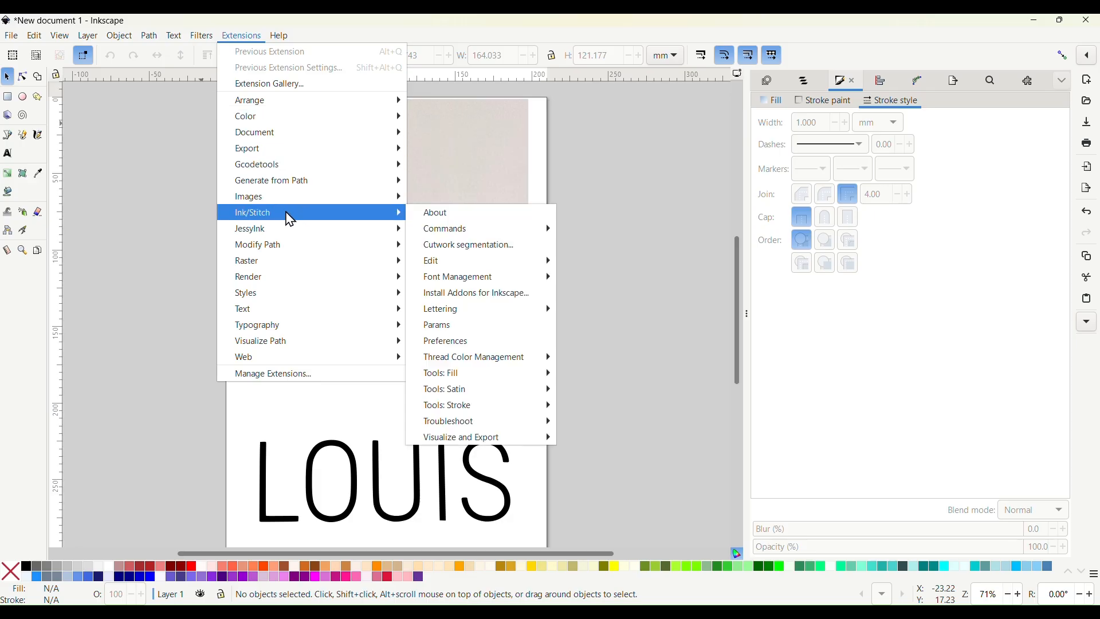
pyautogui.click(444, 213)
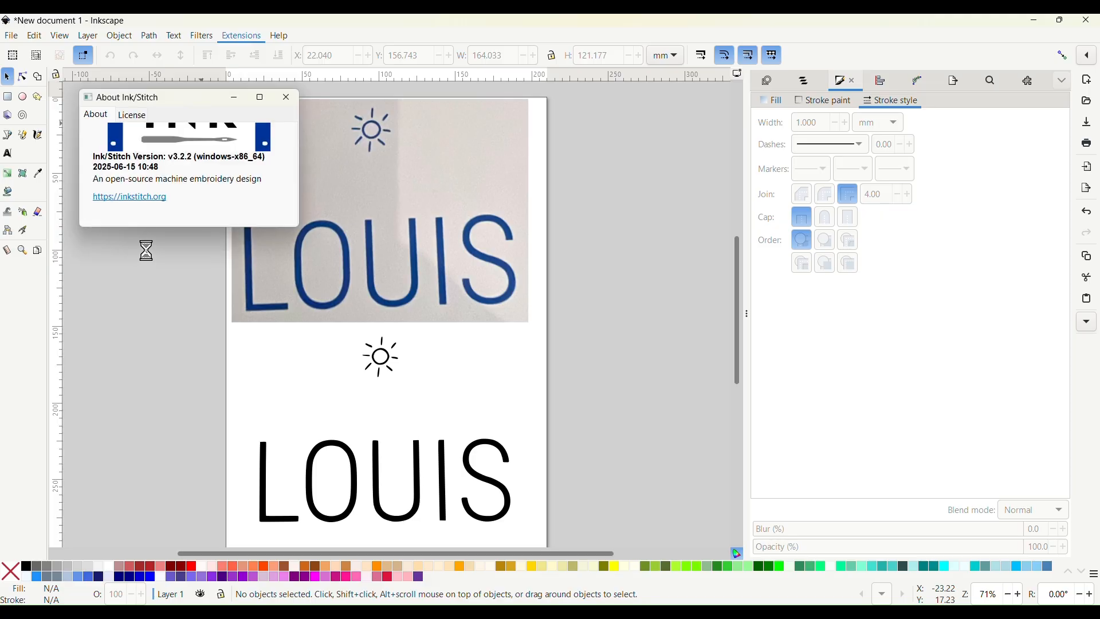
pyautogui.click(291, 101)
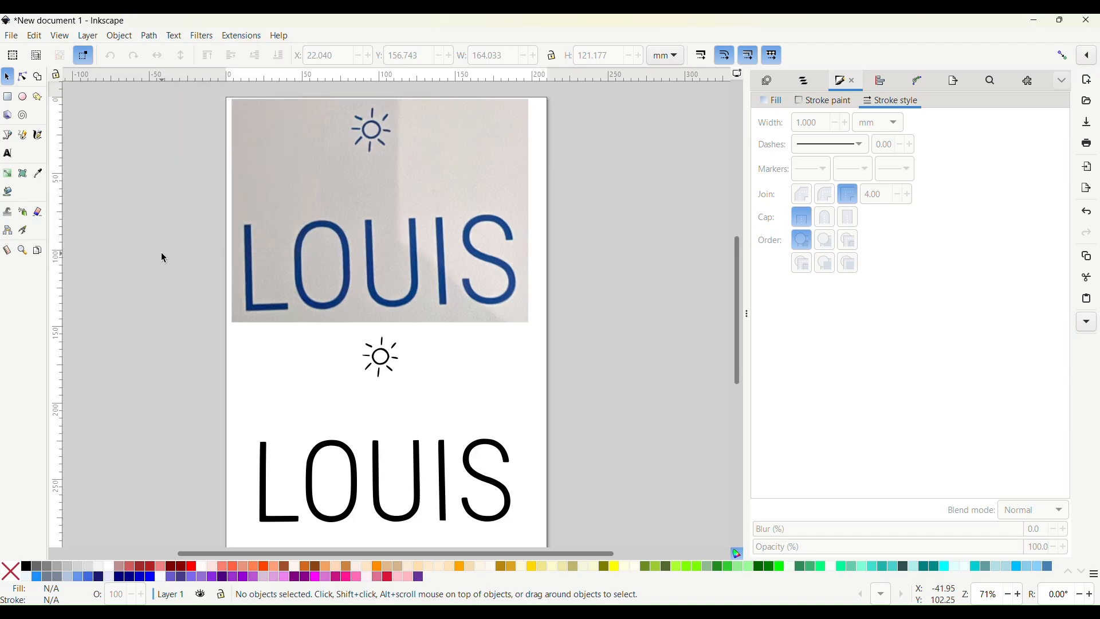
# Hide the embedded source photo so that only the traced sun and lettering path is shown
pyautogui.click(355, 196)
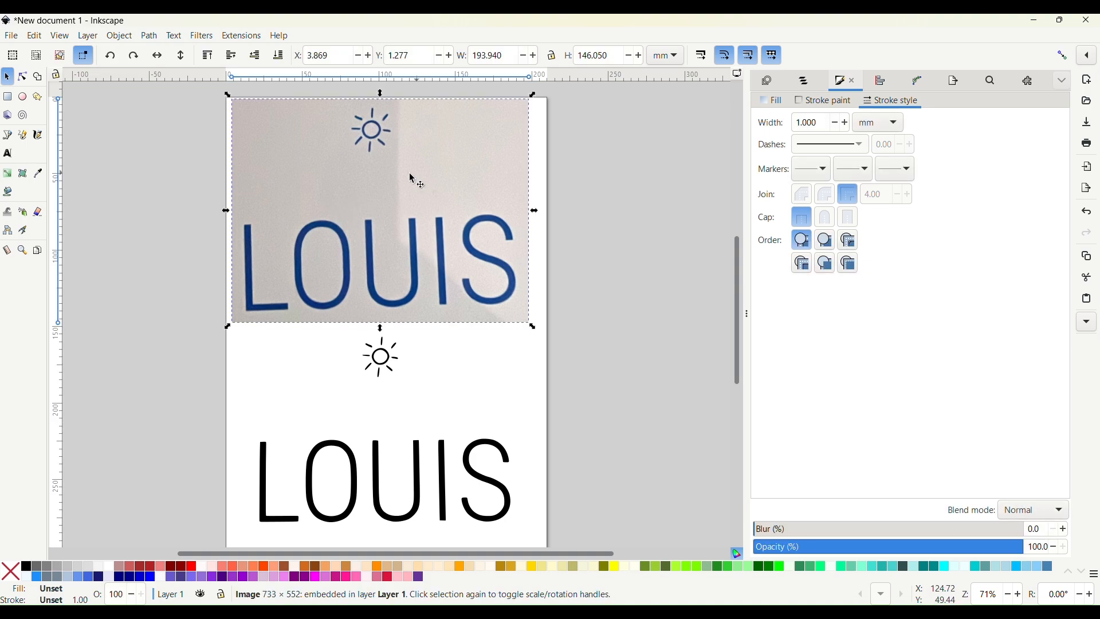
pyautogui.click(771, 82)
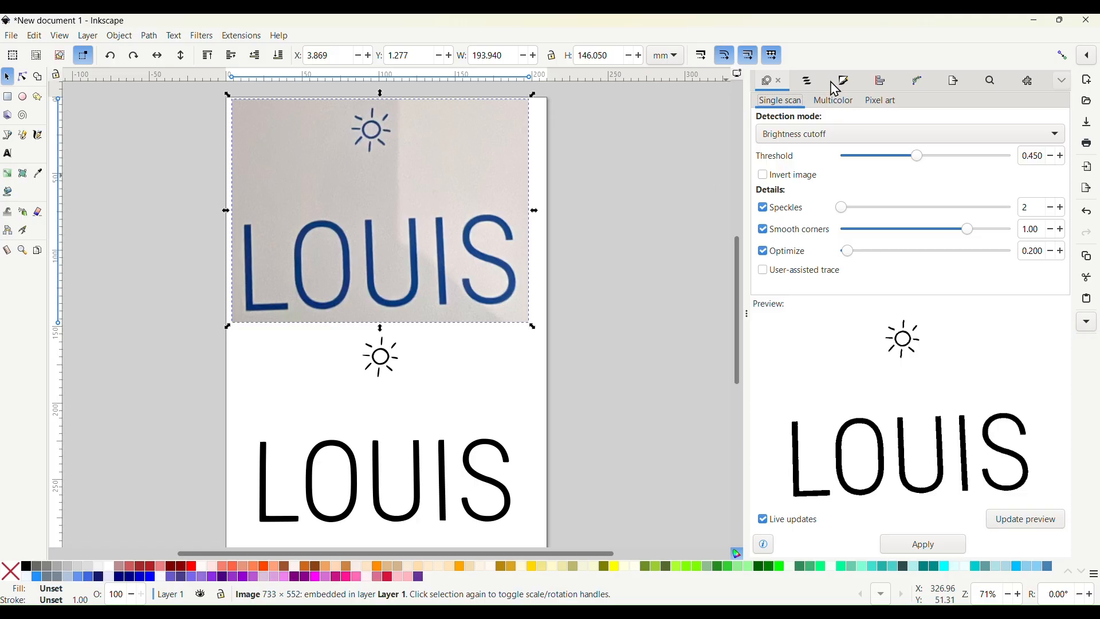
pyautogui.click(809, 81)
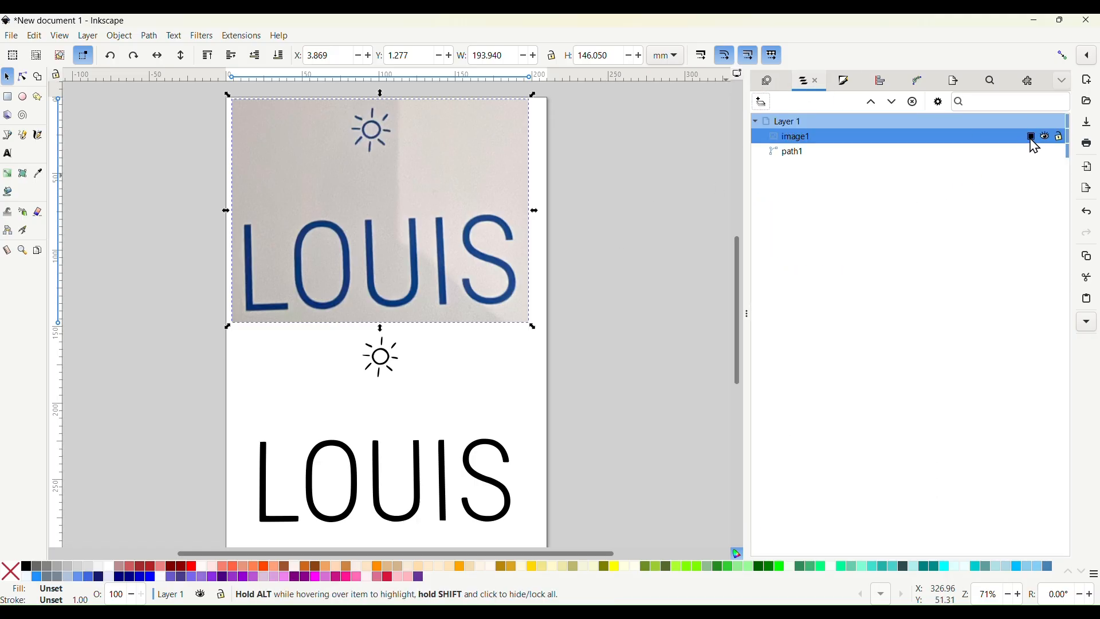
pyautogui.click(1046, 137)
pyautogui.click(673, 293)
pyautogui.scroll(-6, 670, 293)
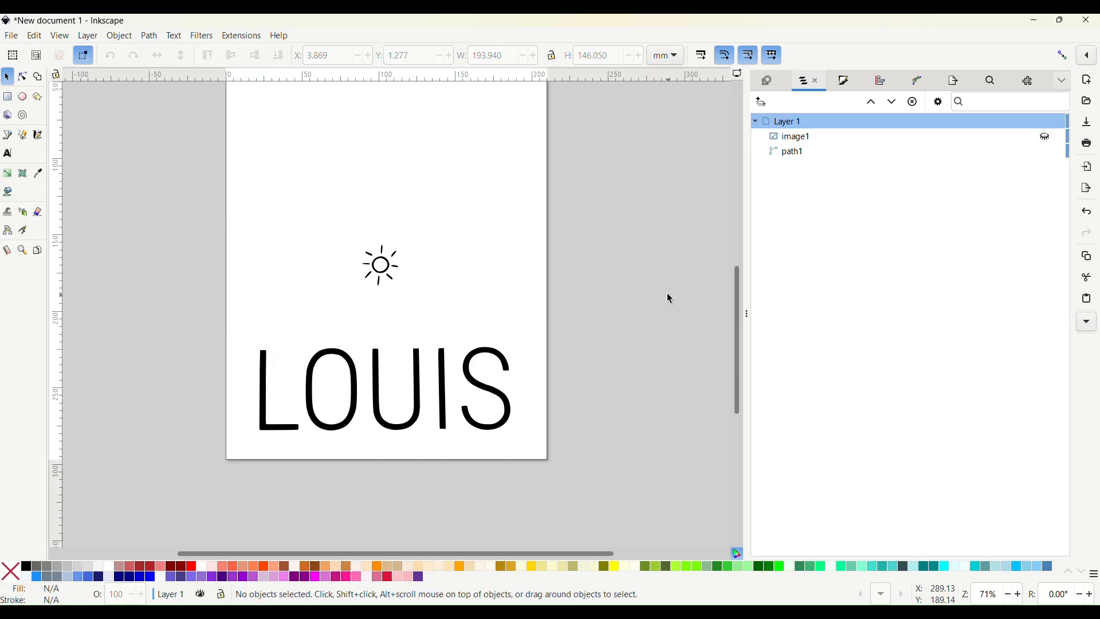
# Move the traced sun and lettering path up the page to a Y position of about 92 mm
pyautogui.click(404, 381)
pyautogui.scroll(2, 400, 376)
pyautogui.moveTo(407, 422); pyautogui.dragTo(422, 323)
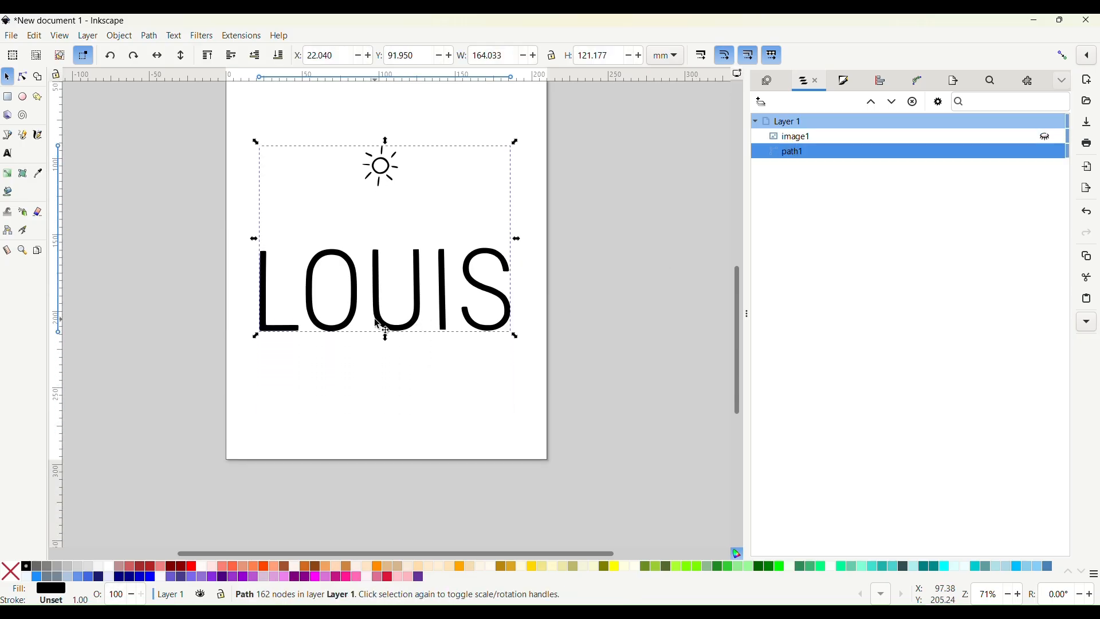
pyautogui.scroll(2, 379, 319)
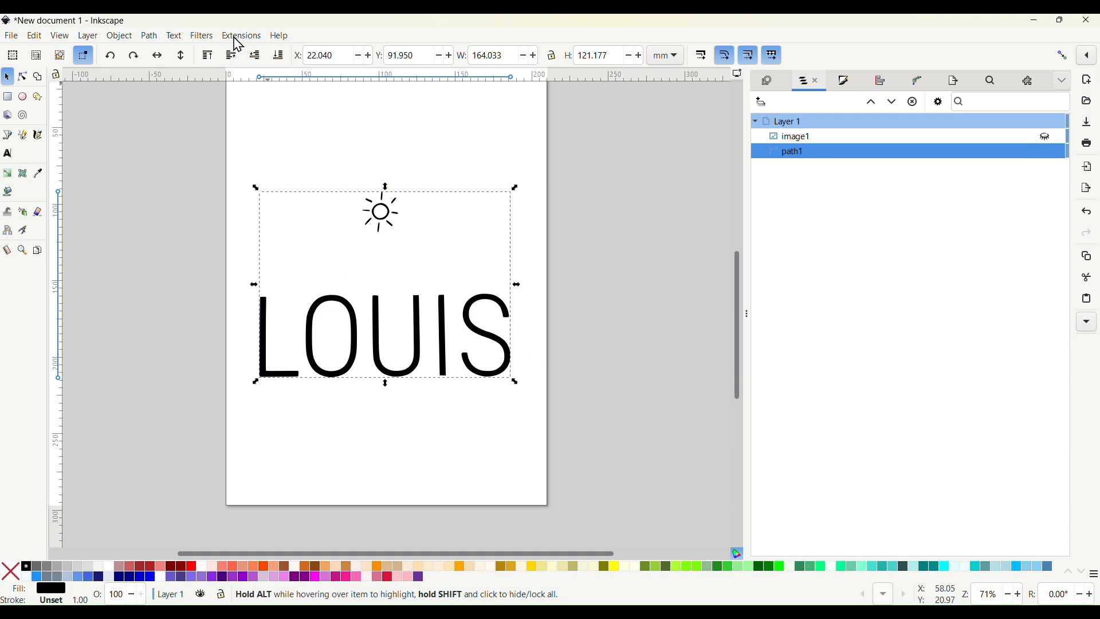
# Split the traced path into separate shapes with Ink/Stitch's Break Apart Fill Objects, using the Simple method
pyautogui.click(247, 35)
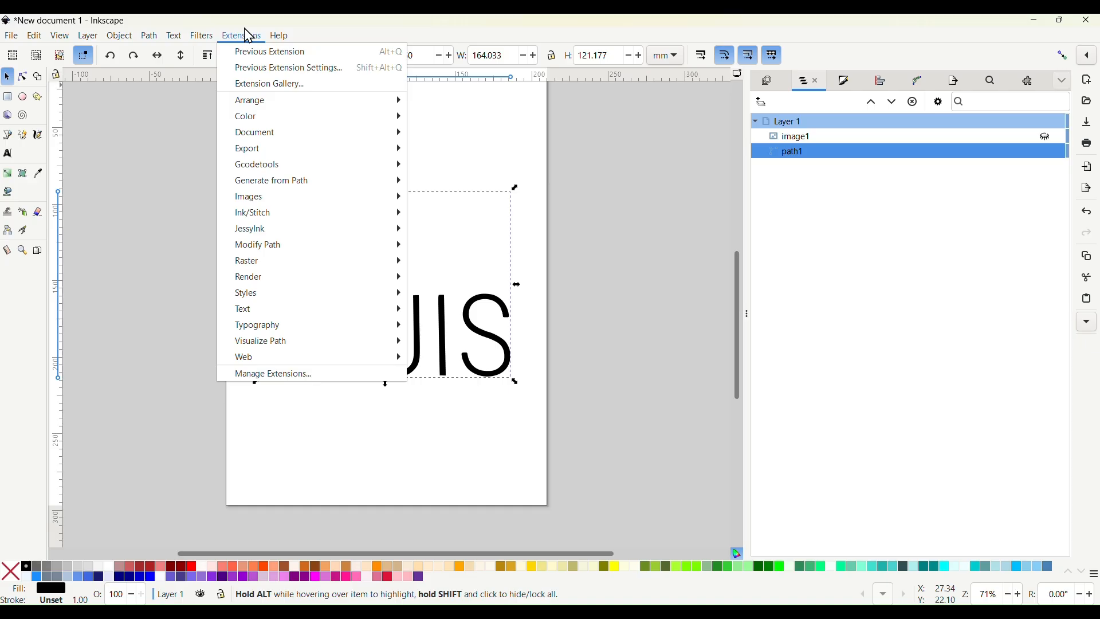
pyautogui.moveTo(278, 225)
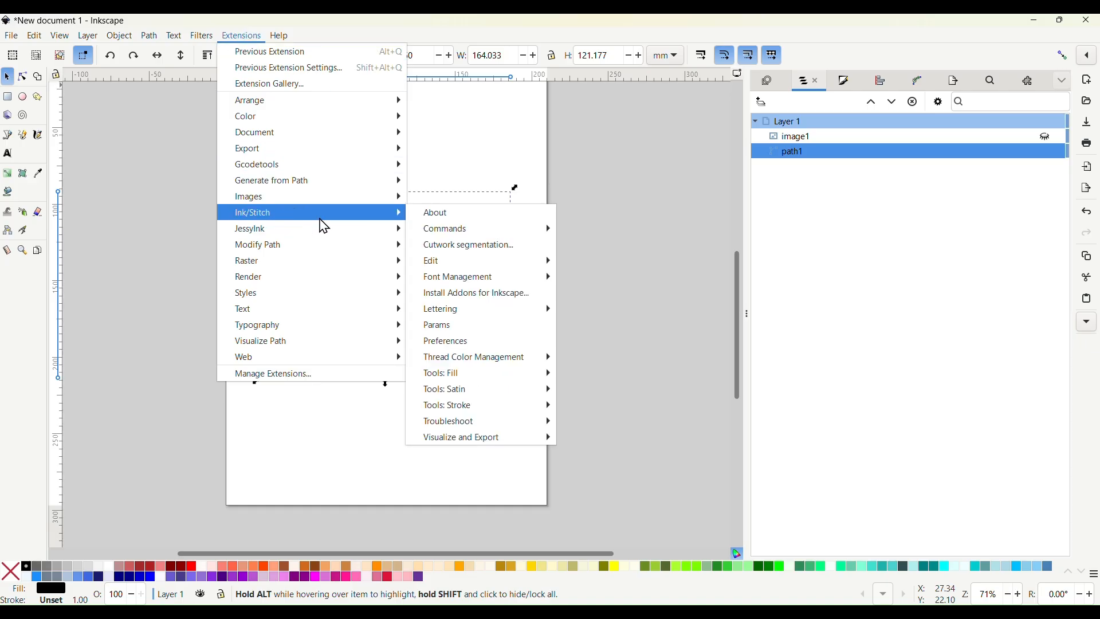
pyautogui.moveTo(442, 378)
pyautogui.click(587, 373)
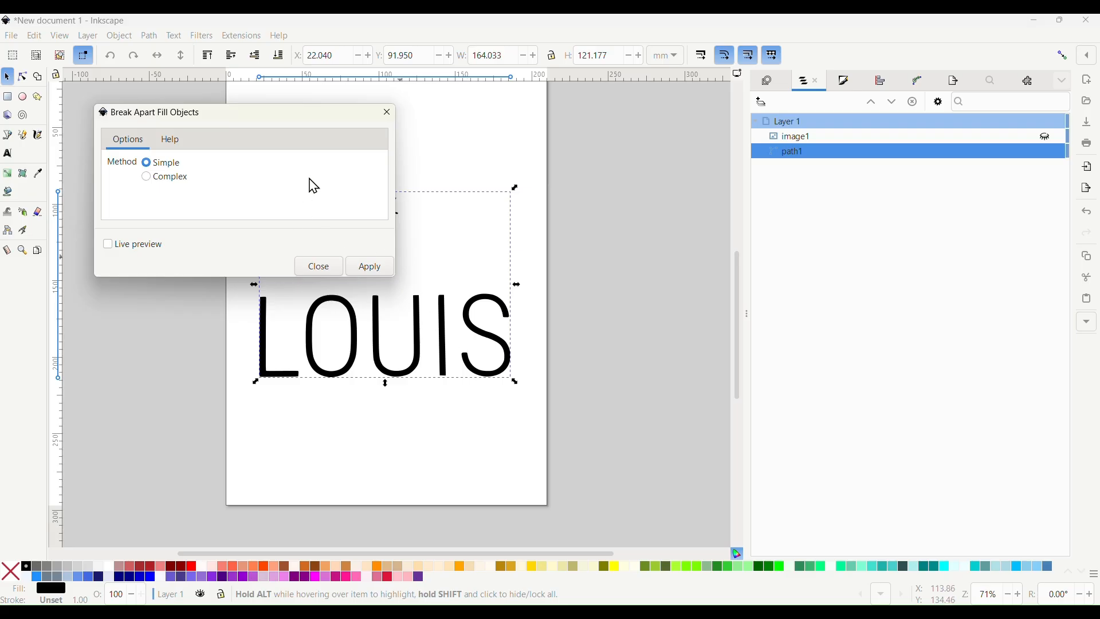
pyautogui.click(367, 269)
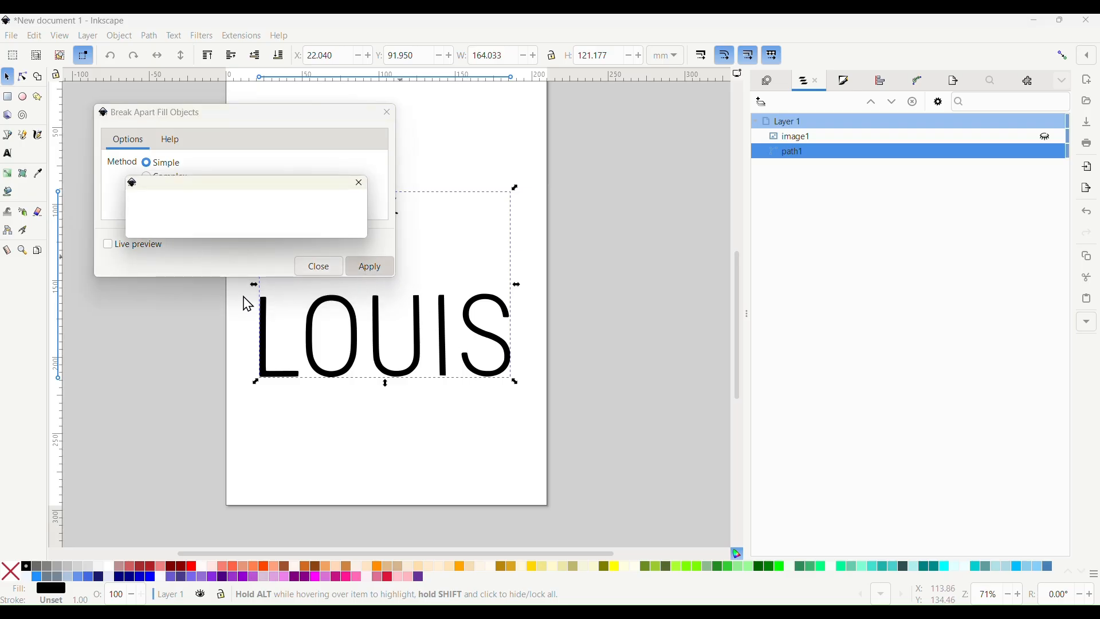
pyautogui.click(315, 271)
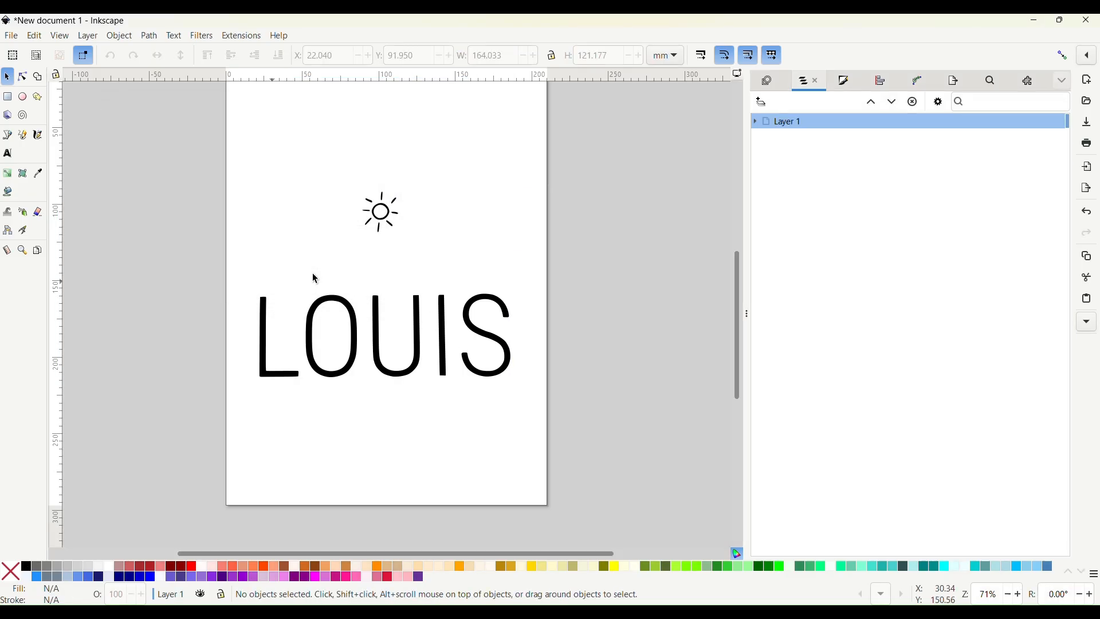
# Try moving the letters U and L down independently of the other letters
pyautogui.click(381, 339)
pyautogui.moveTo(381, 340); pyautogui.dragTo(381, 395)
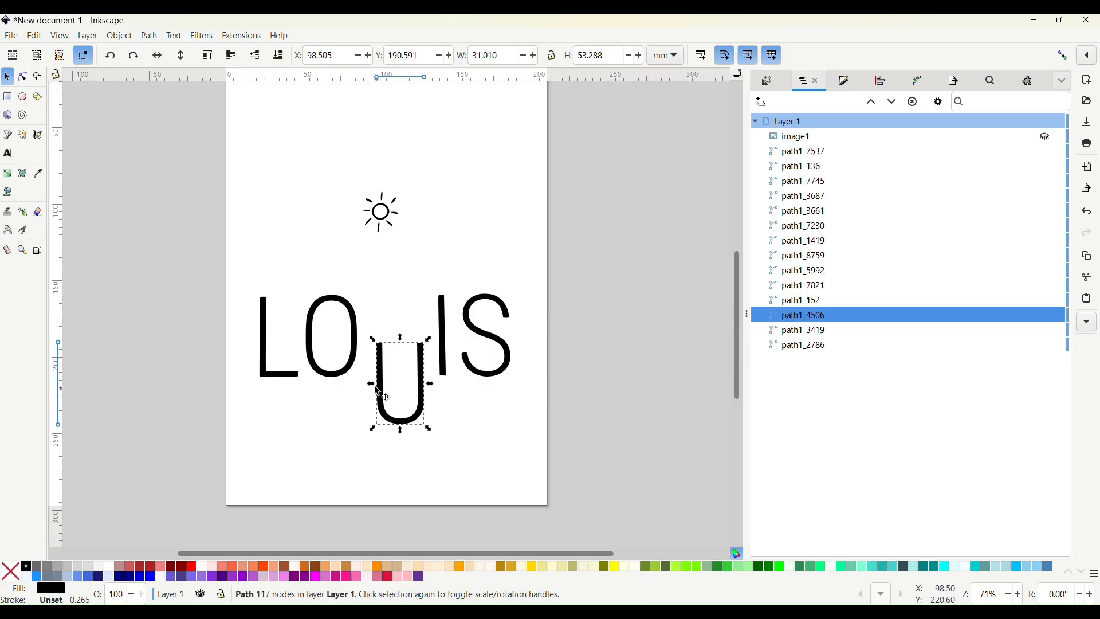
pyautogui.click(286, 378)
pyautogui.moveTo(286, 387); pyautogui.dragTo(284, 418)
pyautogui.doubleClick(491, 376)
pyautogui.click(501, 401)
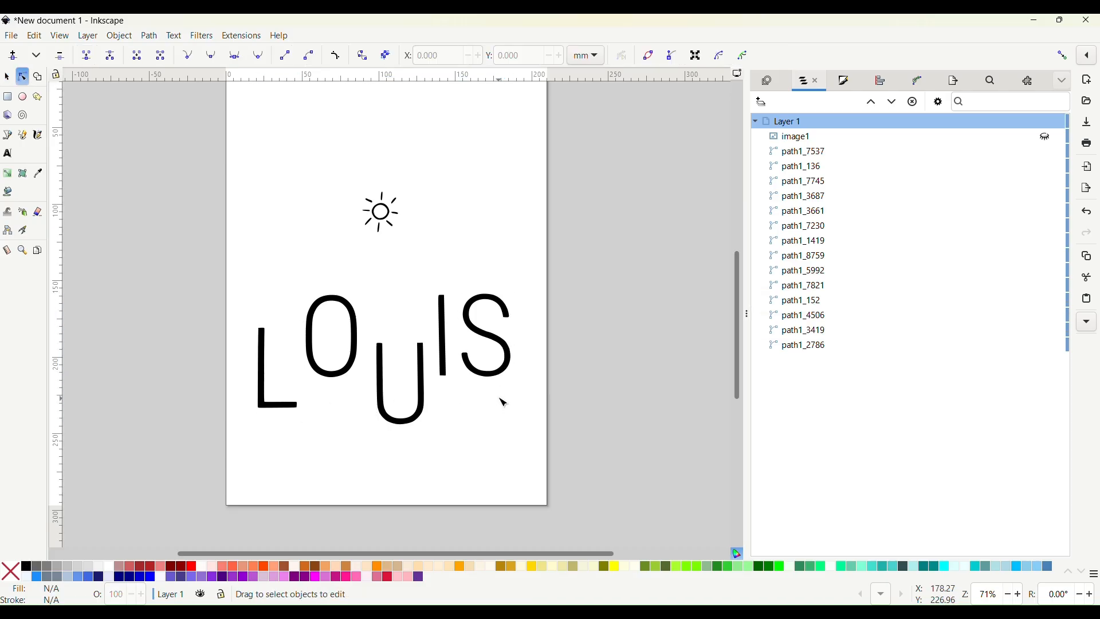
pyautogui.click(492, 373)
pyautogui.click(439, 264)
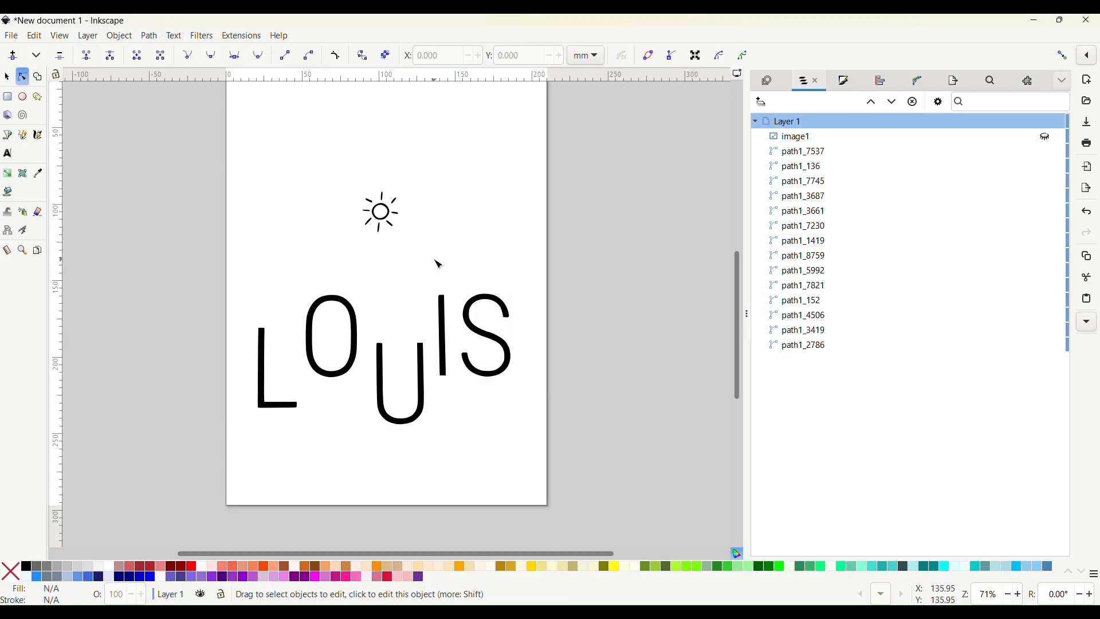
# Undo the moves of the letters U and L and clear the selection
pyautogui.click(388, 231)
pyautogui.hotkey('ctrl', 'z')
pyautogui.hotkey('ctrl', 'z')
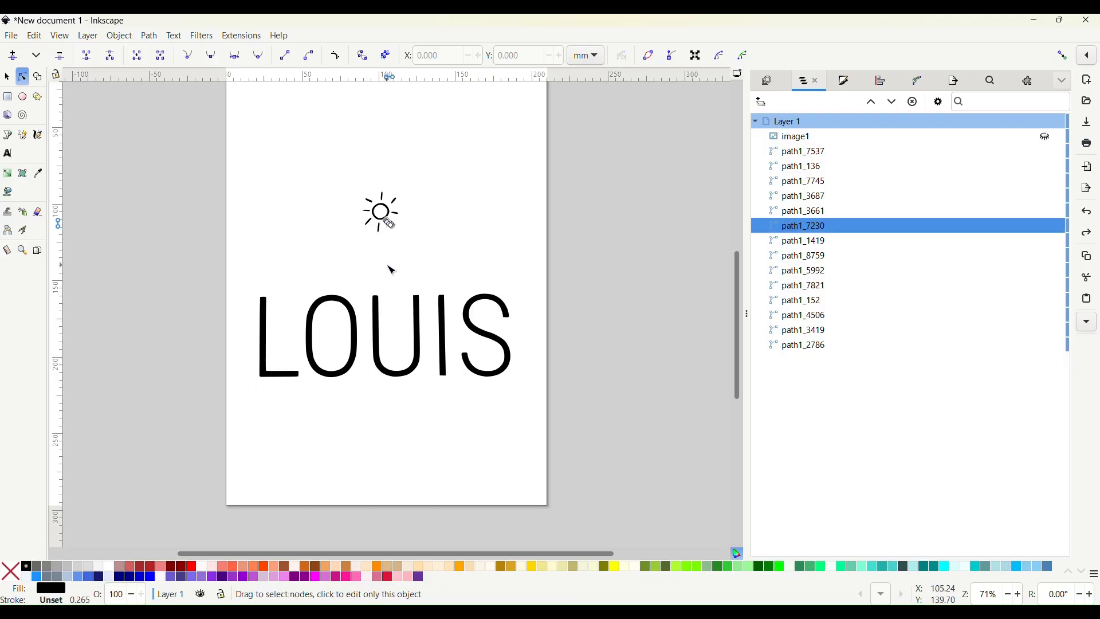
pyautogui.click(391, 267)
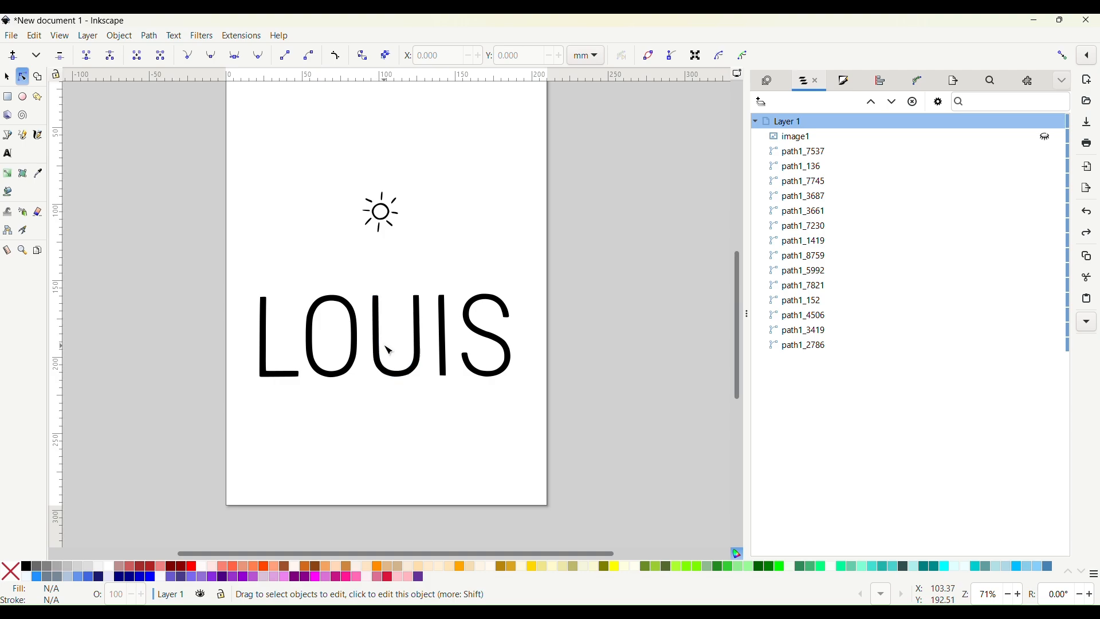
# Measure the horizontal thickness of the letter L's vertical stem with the Measure tool
pyautogui.scroll(2, 387, 347)
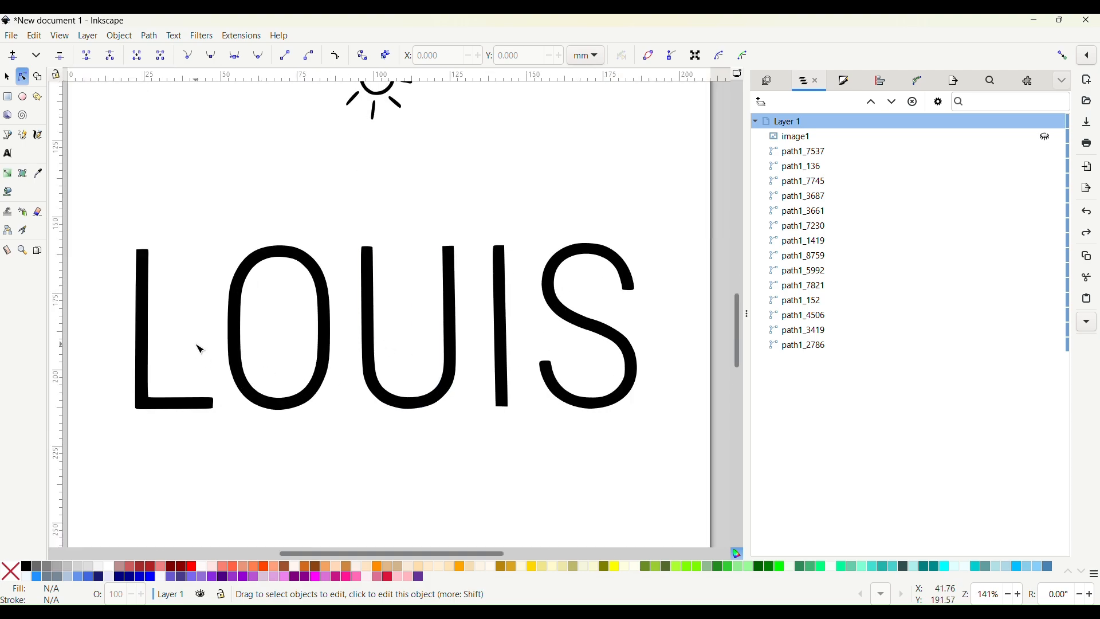
pyautogui.click(7, 251)
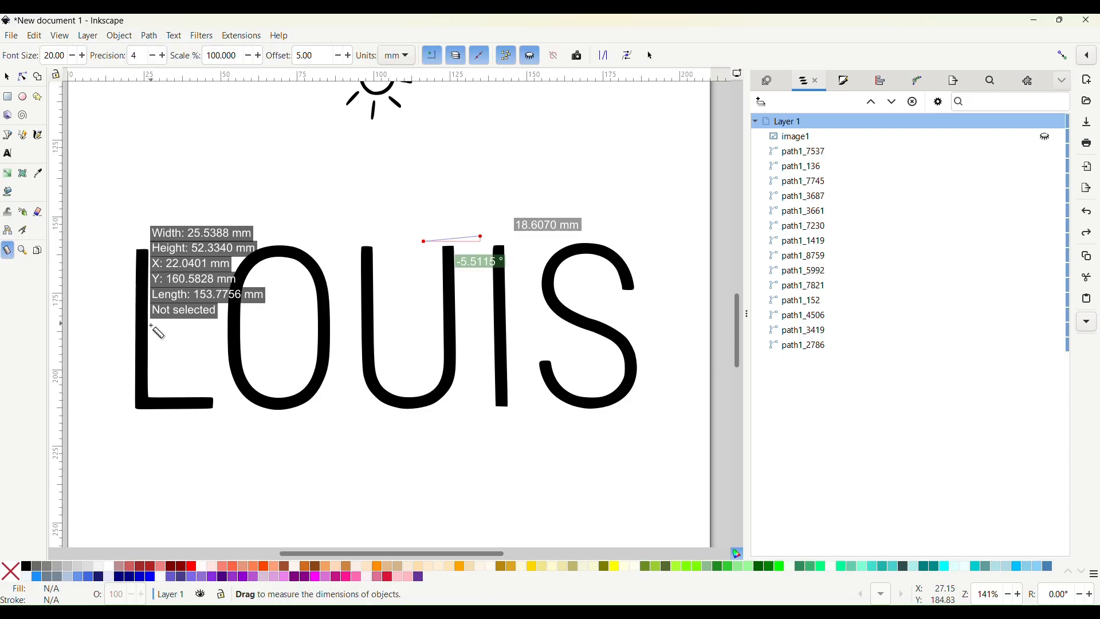
pyautogui.scroll(5, 145, 336)
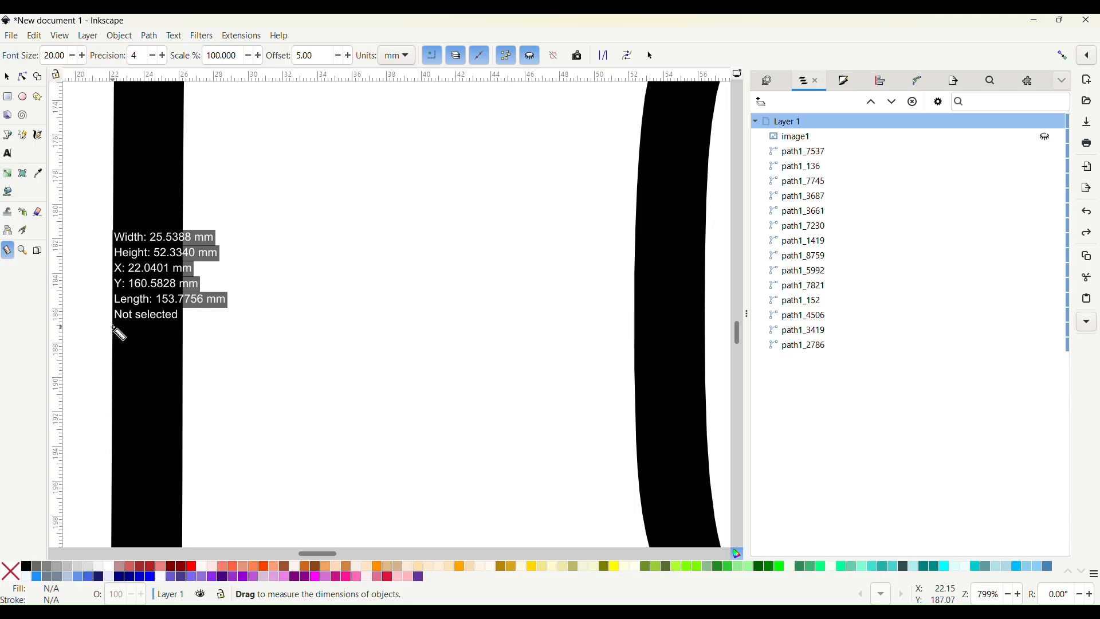
pyautogui.moveTo(113, 327); pyautogui.dragTo(186, 328)
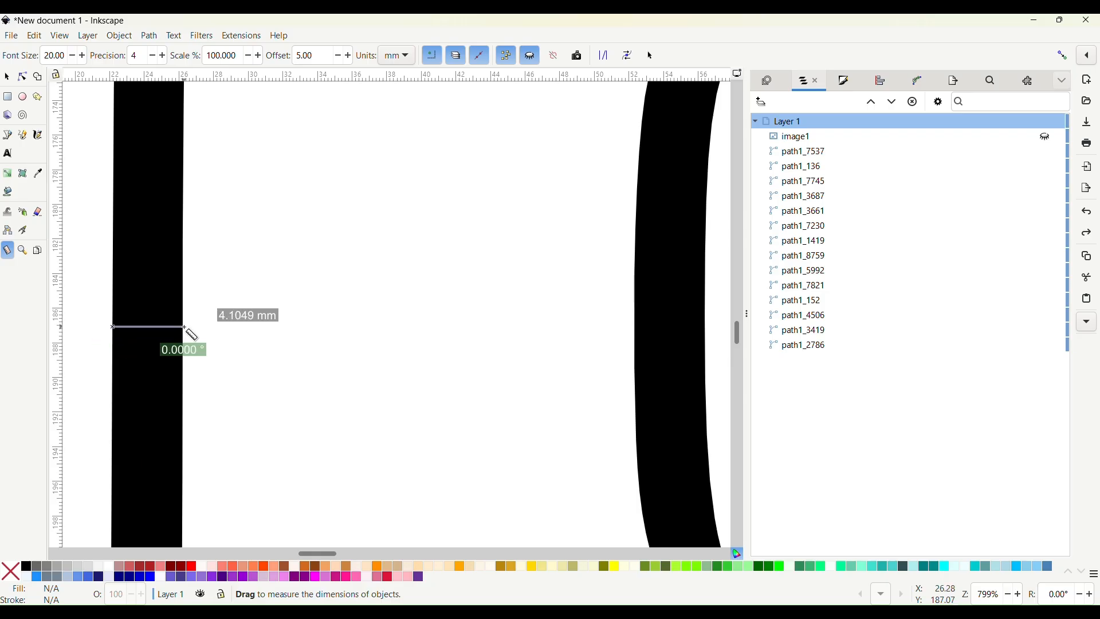
pyautogui.moveTo(184, 328); pyautogui.dragTo(187, 328)
pyautogui.scroll(-5, 186, 329)
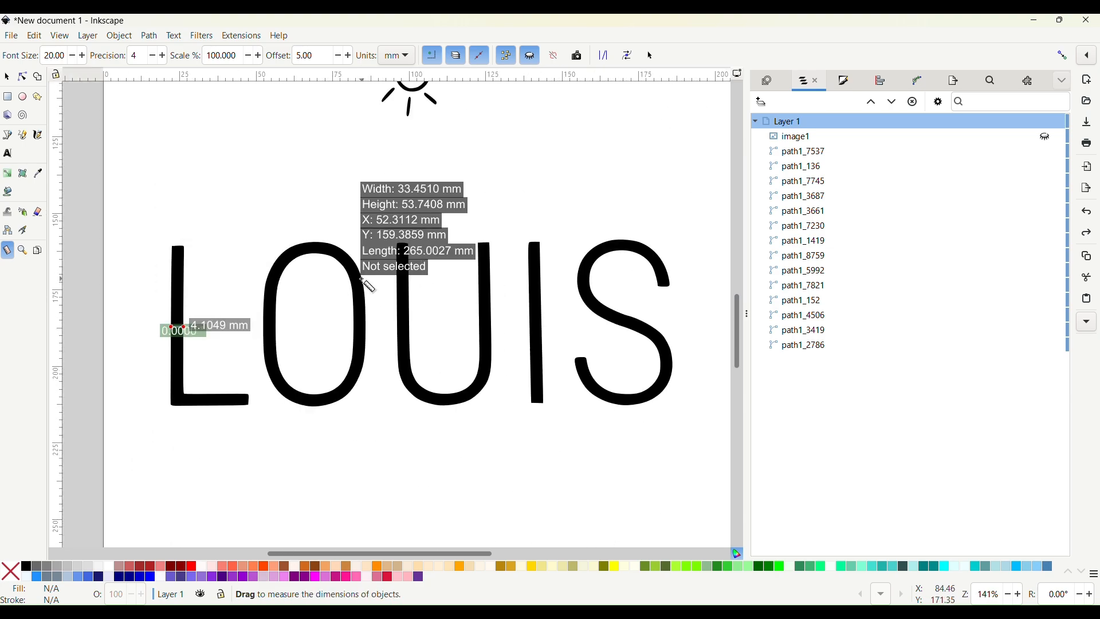
# Measure the thickness of the sun's lowest ray
pyautogui.scroll(3, 369, 282)
pyautogui.scroll(3, 412, 256)
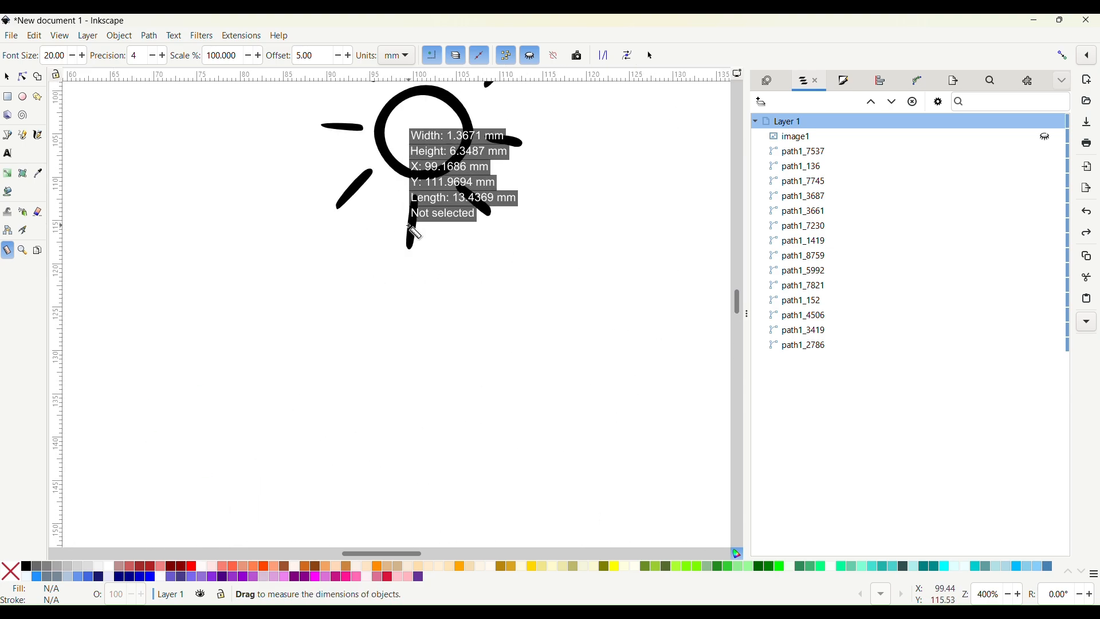
pyautogui.moveTo(409, 224); pyautogui.dragTo(417, 224)
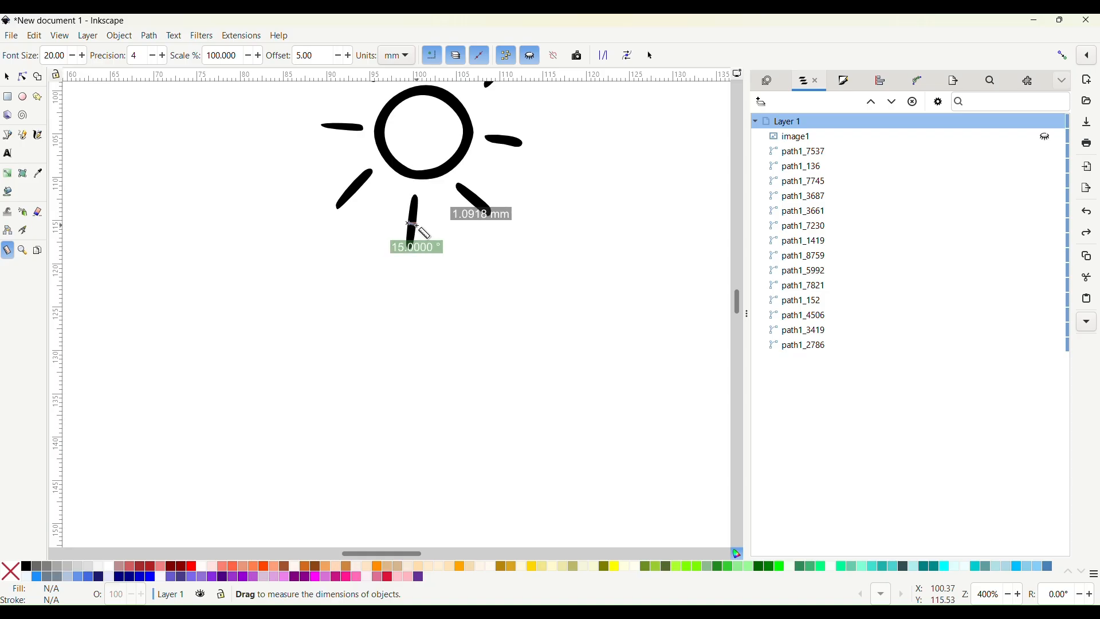
pyautogui.scroll(2, 411, 224)
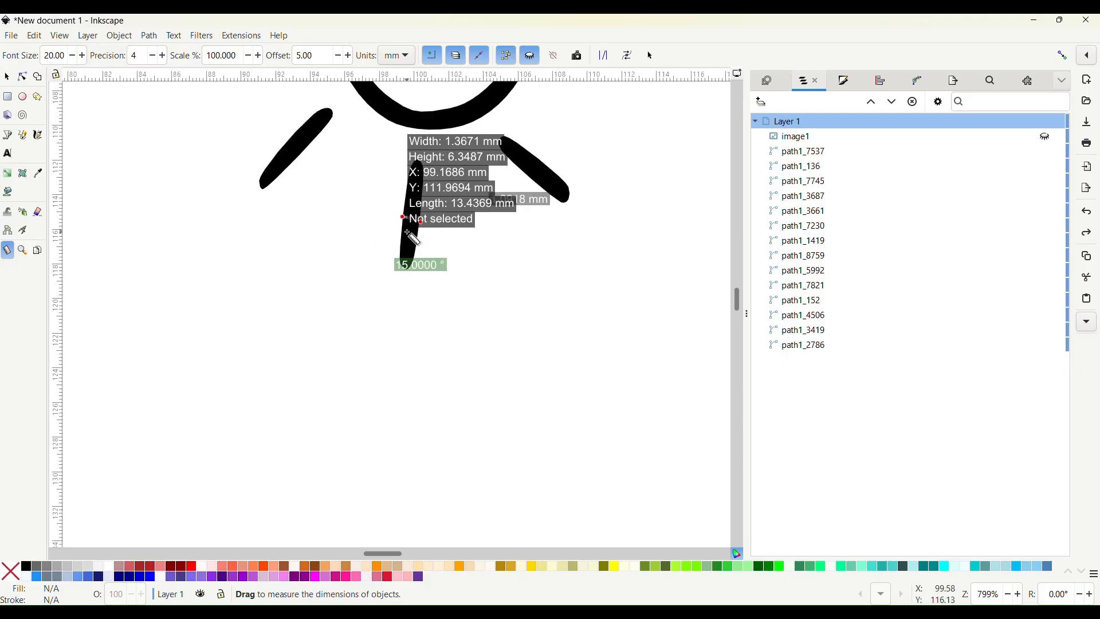
pyautogui.scroll(-2, 407, 232)
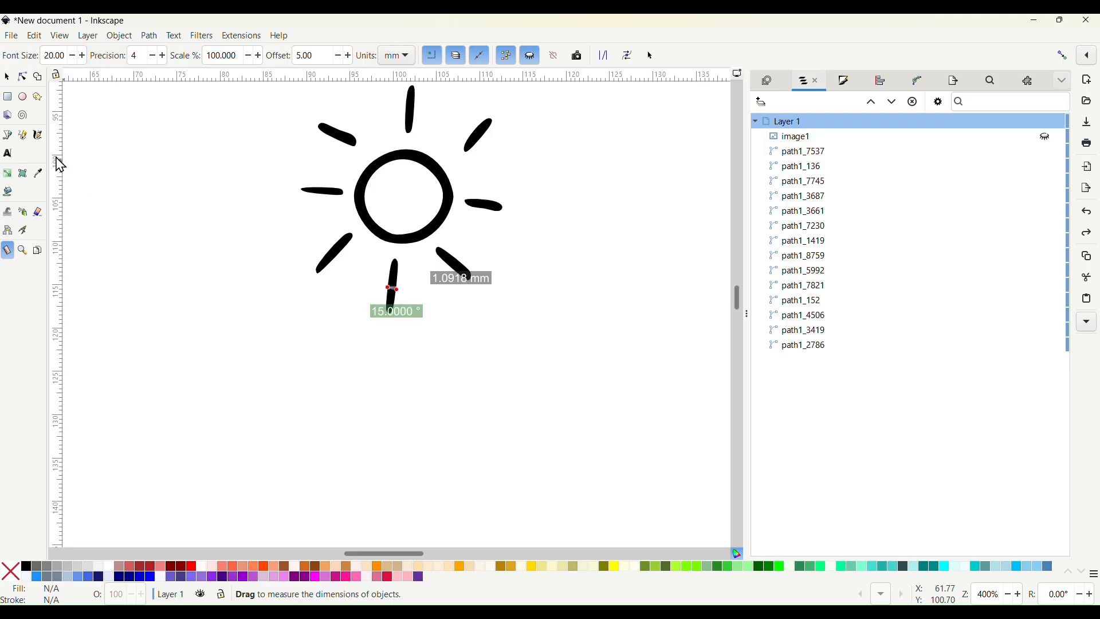
# Select the letter L shape and make the embedded source photo visible again above the traced lettering
pyautogui.click(7, 77)
pyautogui.scroll(-5, 177, 241)
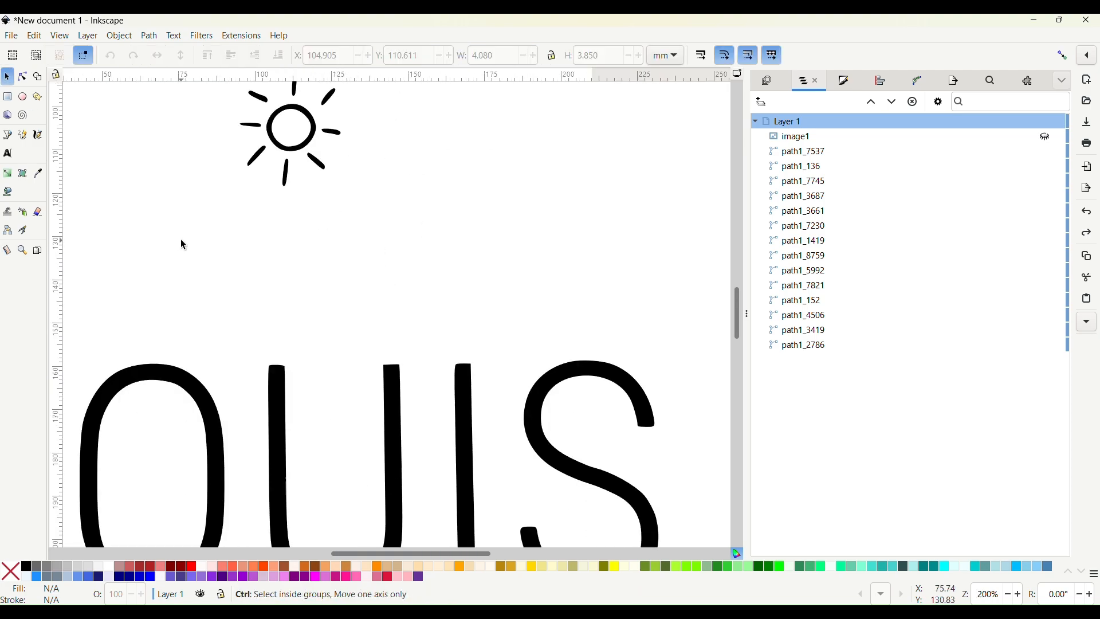
pyautogui.hscroll(-4, 185, 243)
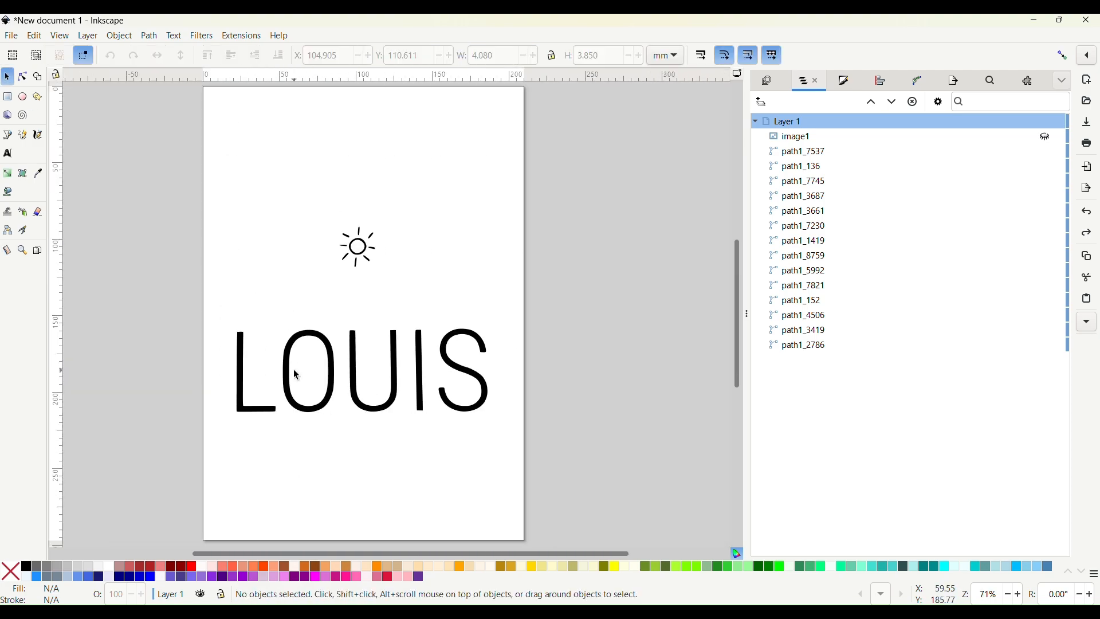
pyautogui.click(253, 412)
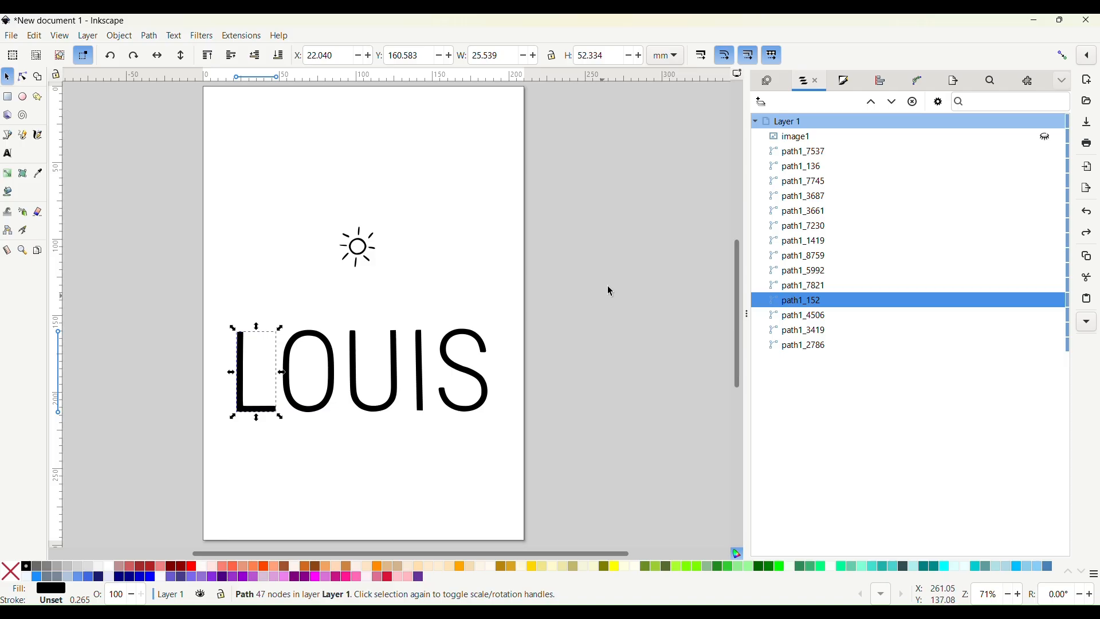
pyautogui.scroll(2, 609, 303)
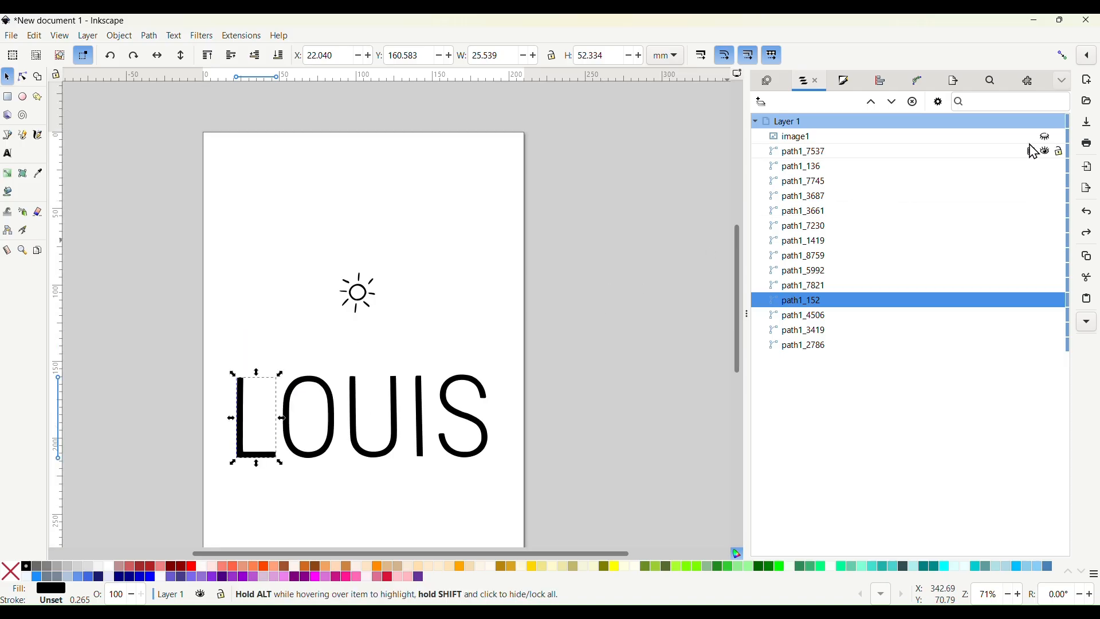
pyautogui.click(1046, 137)
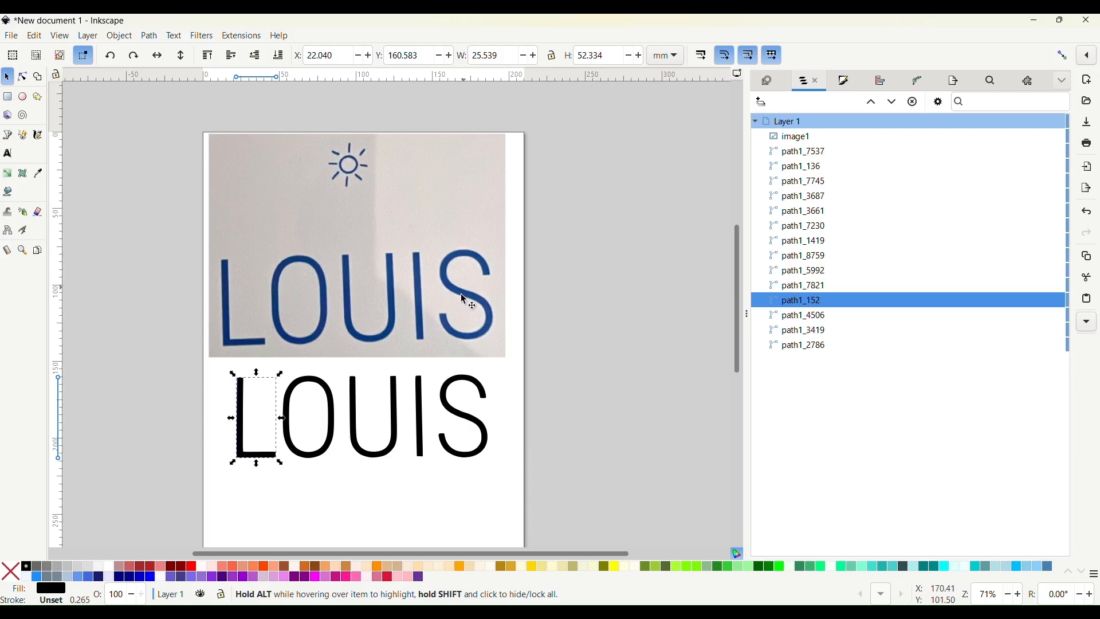
pyautogui.scroll(5, 468, 289)
pyautogui.scroll(-3, 466, 292)
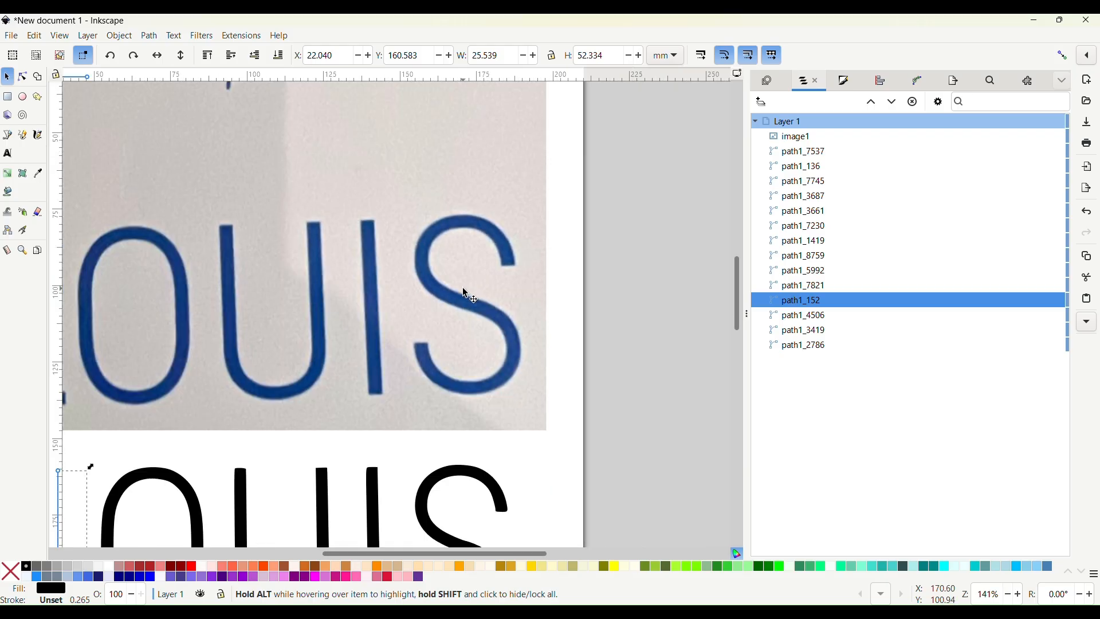
# Fill the letter L with the blue #18448c sampled from the photo's letter S
pyautogui.scroll(-2, 467, 294)
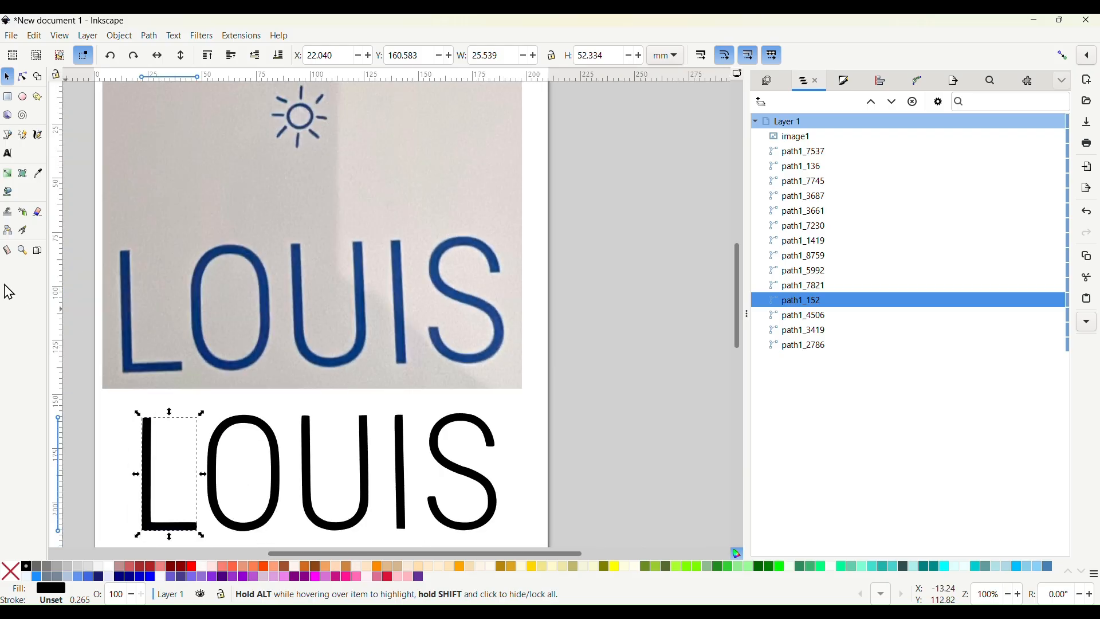
pyautogui.click(38, 173)
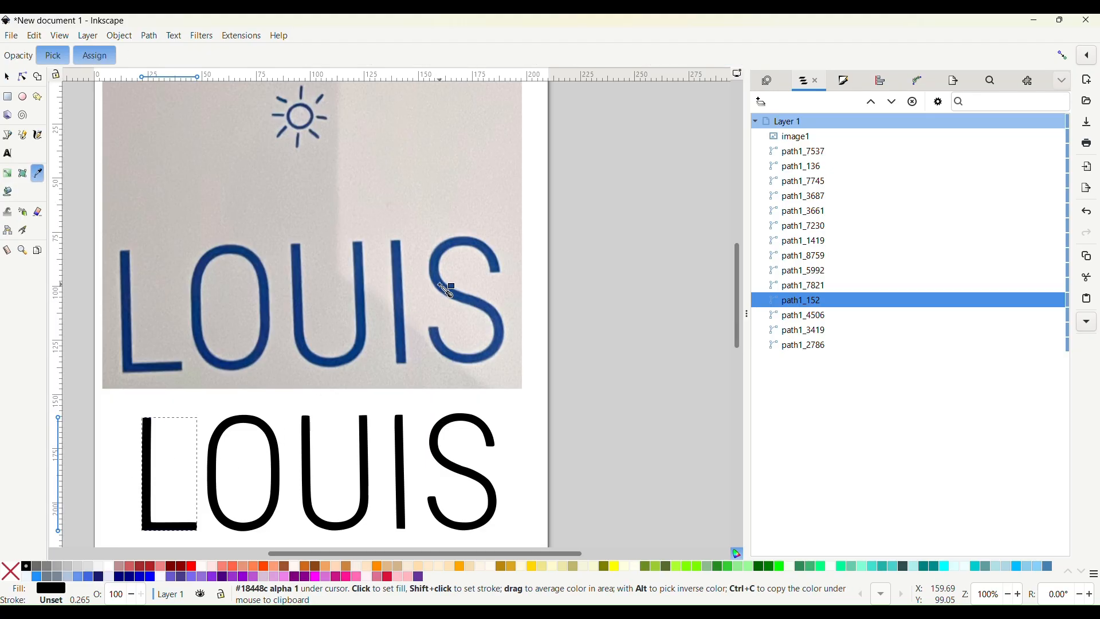
pyautogui.click(440, 284)
pyautogui.scroll(4, 151, 503)
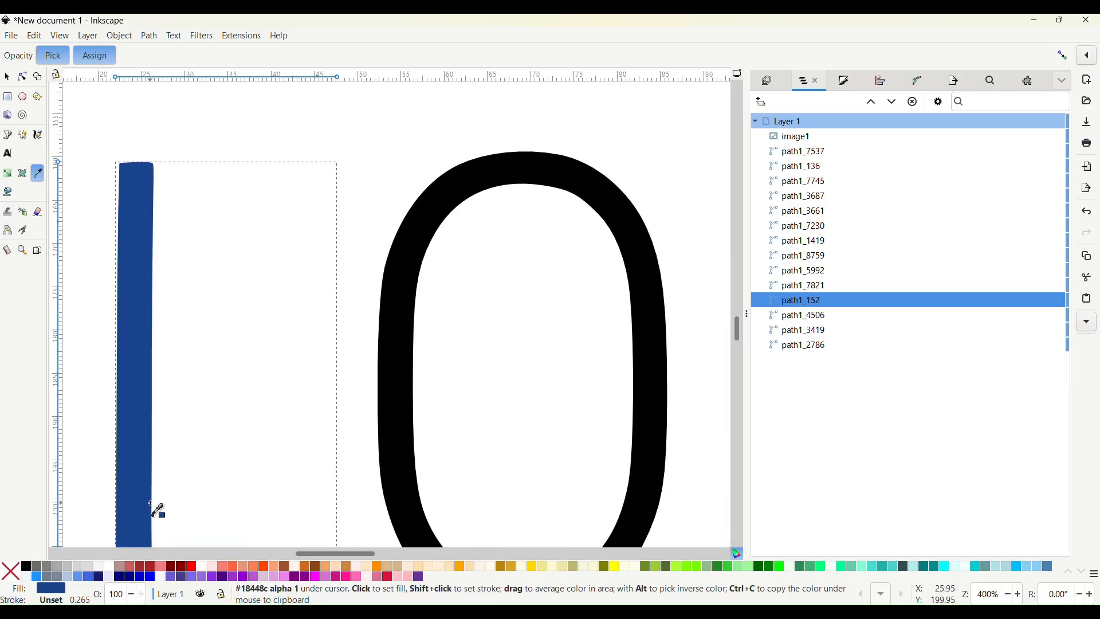
pyautogui.scroll(-1, 151, 503)
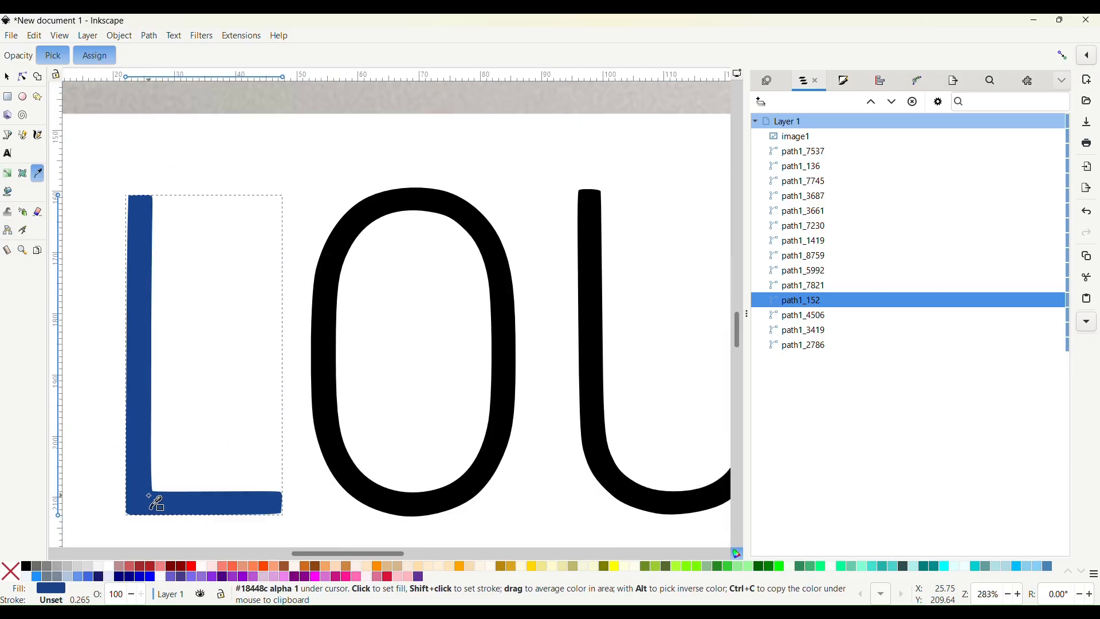
pyautogui.scroll(1, 151, 503)
pyautogui.scroll(-2, 150, 503)
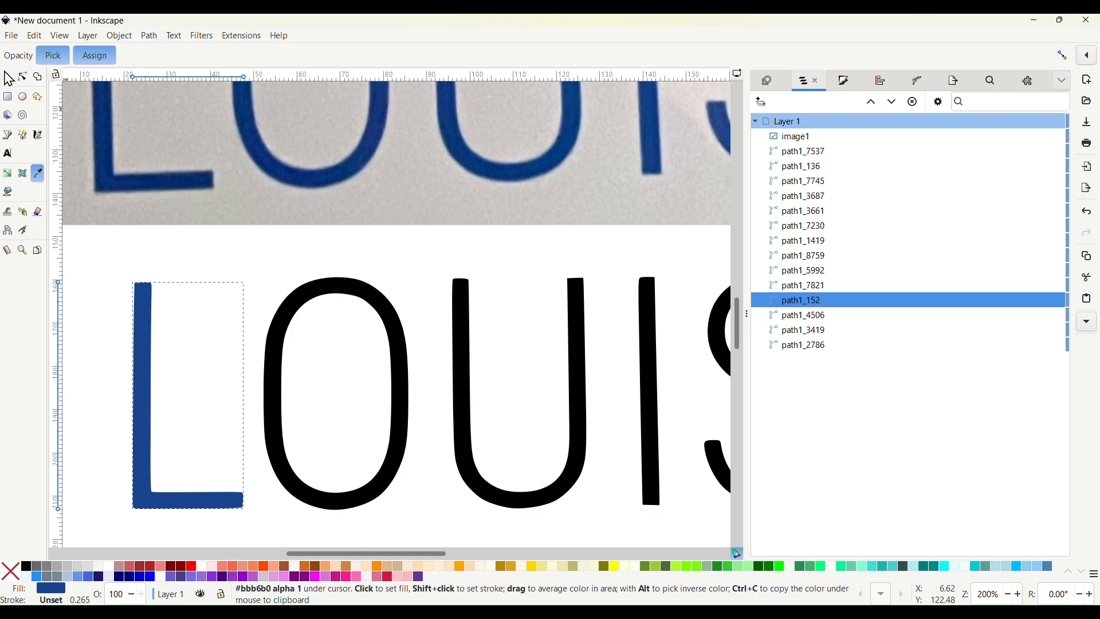
# Select all five traced letters and fill them with the blue sampled from the lettering in the photo
pyautogui.click(8, 78)
pyautogui.scroll(-3, 345, 322)
pyautogui.keyDown('shift'); pyautogui.click(355, 335); pyautogui.keyUp('shift')
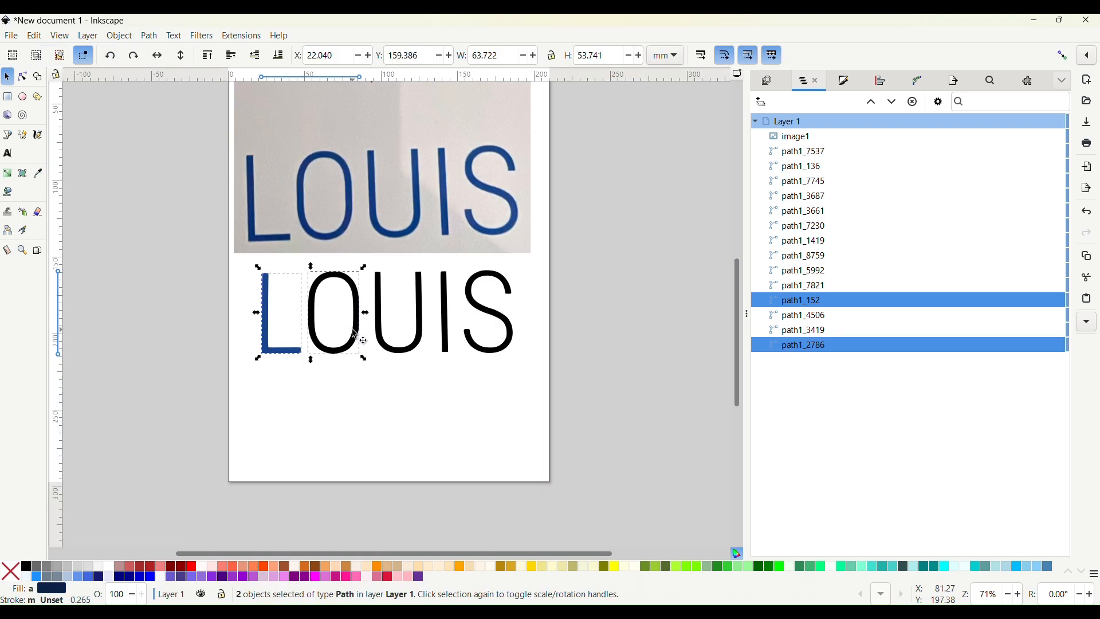
pyautogui.keyDown('shift'); pyautogui.click(392, 350); pyautogui.keyUp('shift')
pyautogui.keyDown('shift'); pyautogui.click(446, 341); pyautogui.keyUp('shift')
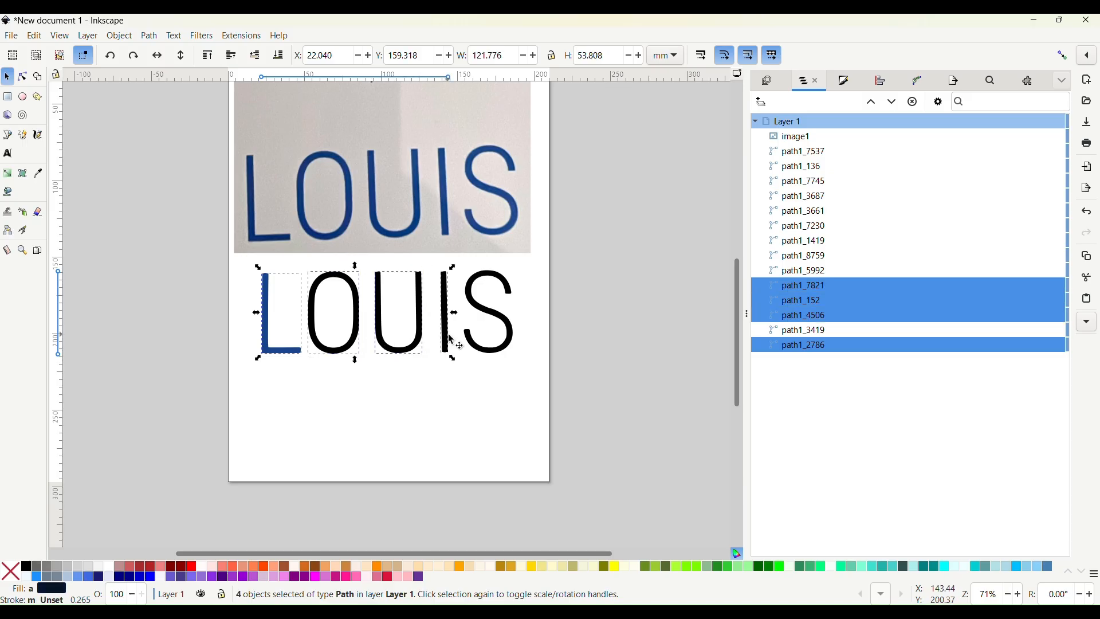
pyautogui.keyDown('shift'); pyautogui.click(473, 346); pyautogui.keyUp('shift')
pyautogui.scroll(3, 470, 343)
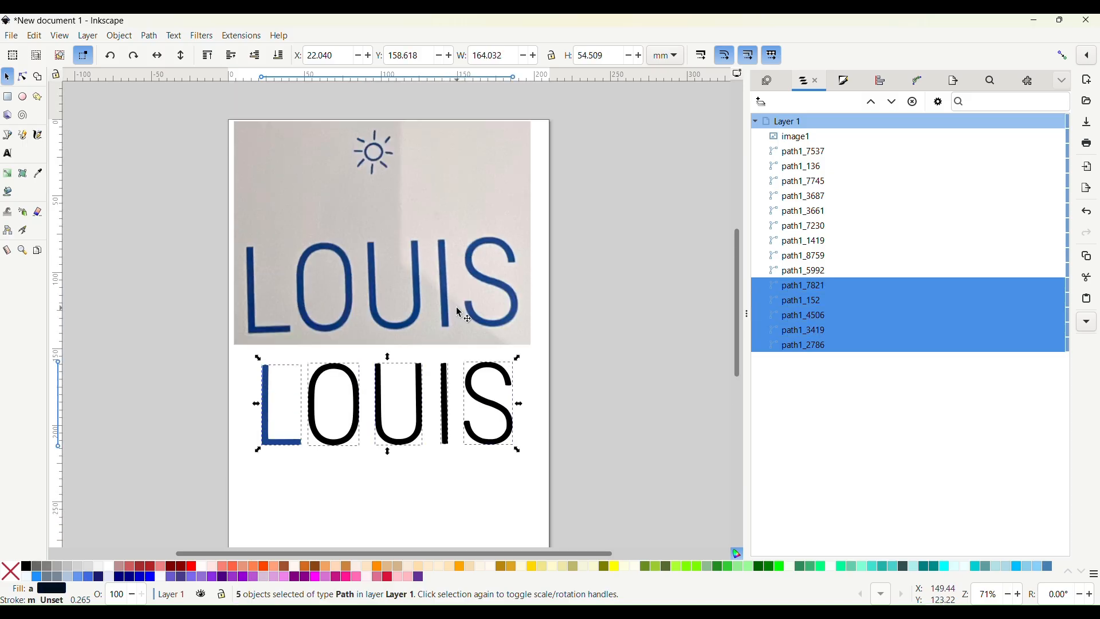
pyautogui.click(38, 173)
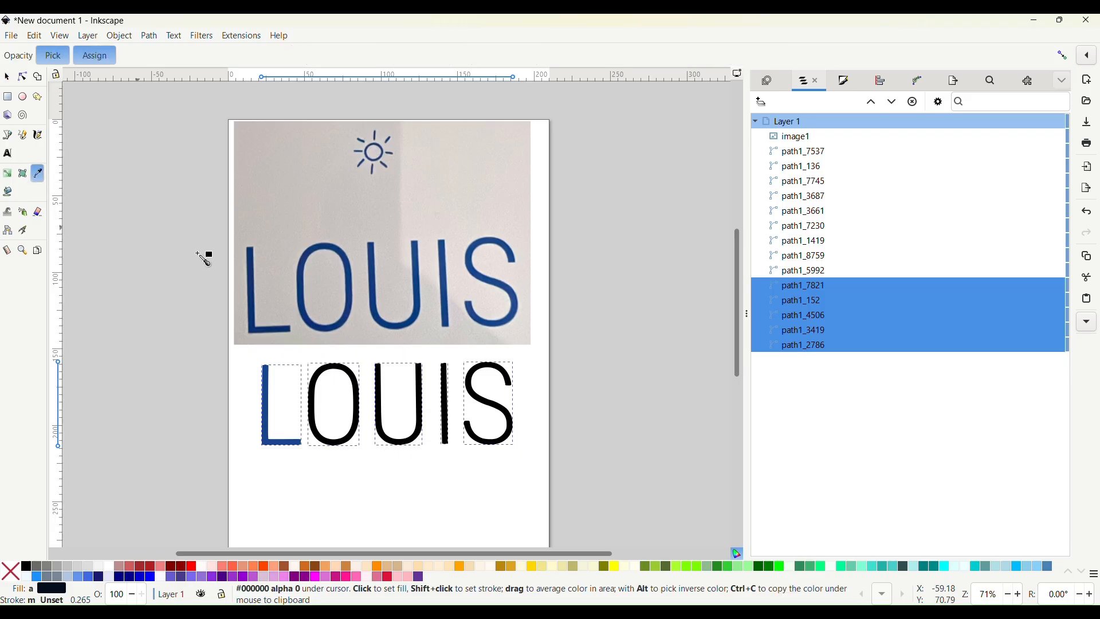
pyautogui.click(507, 328)
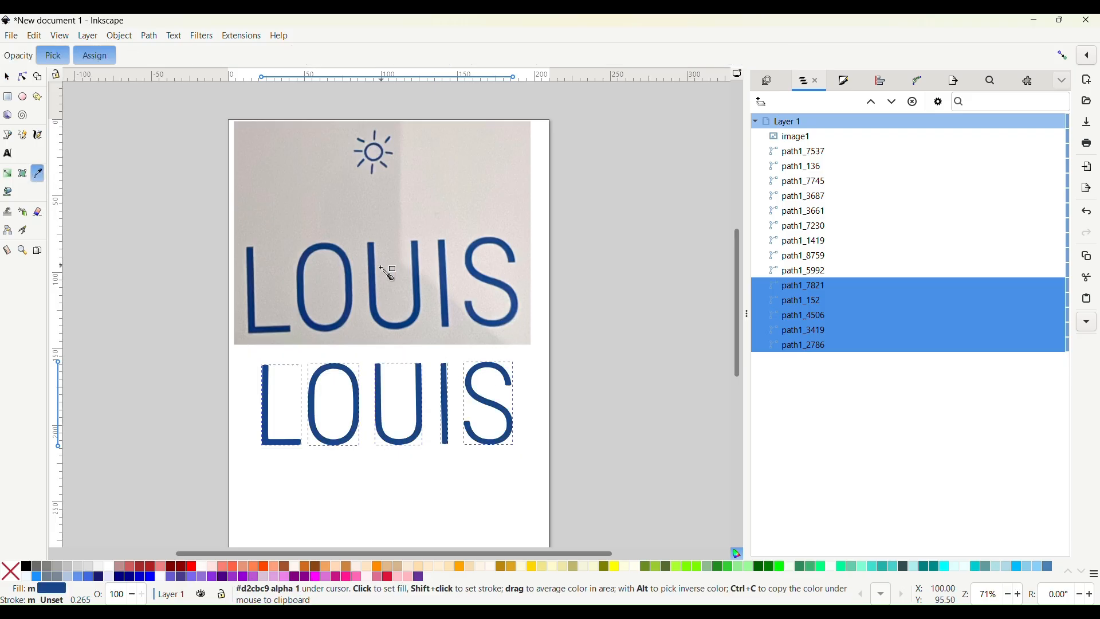
# Move the source photo up off the traced design, hide it, and clear the selection
pyautogui.click(7, 76)
pyautogui.click(350, 221)
pyautogui.moveTo(351, 221); pyautogui.dragTo(275, 127)
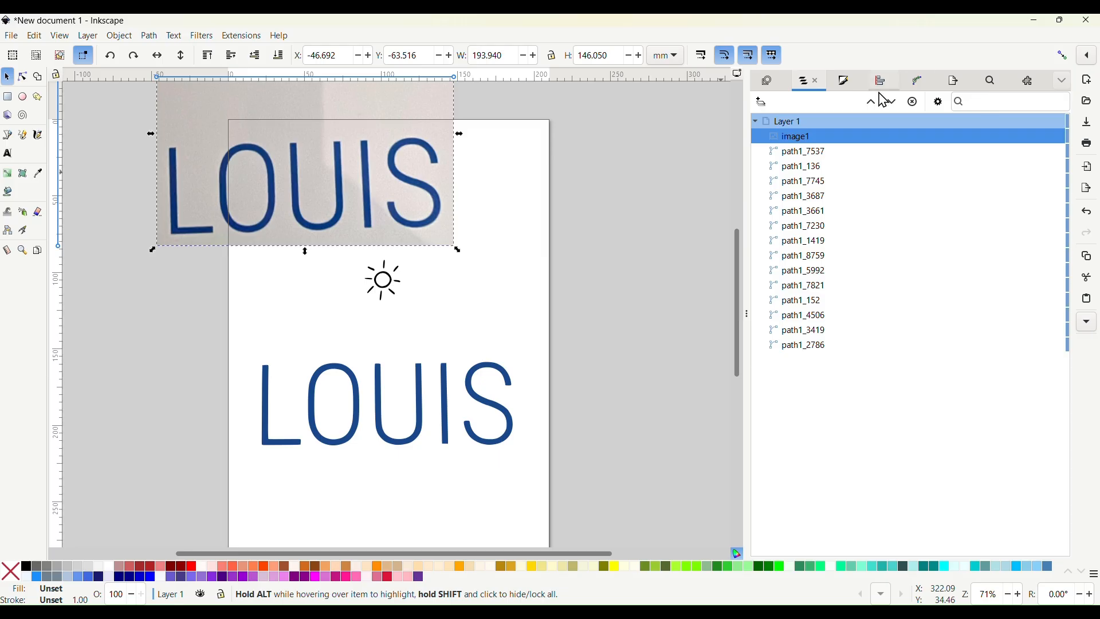
pyautogui.click(1046, 137)
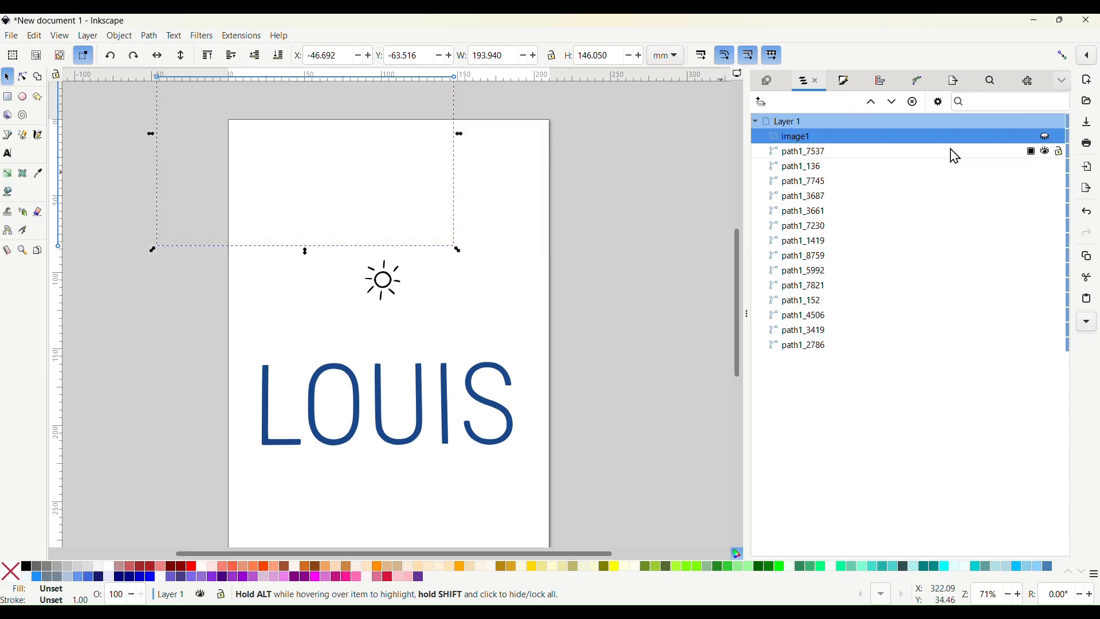
pyautogui.click(441, 344)
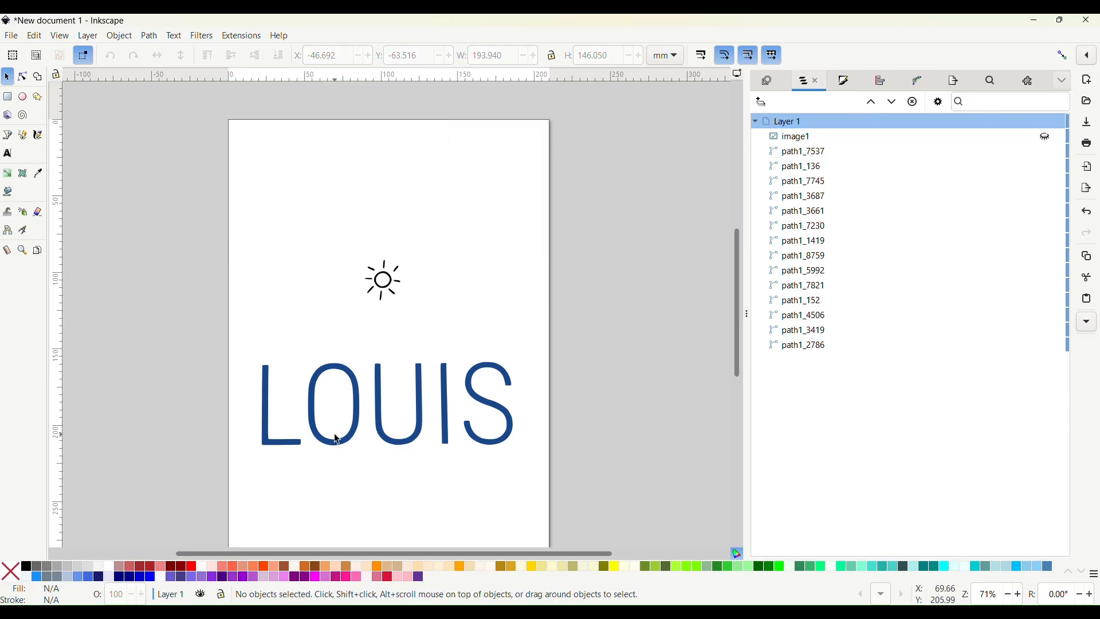
# Select all five blue letters, lower their opacity to 49.9%, and clear the selection
pyautogui.scroll(-2, 280, 452)
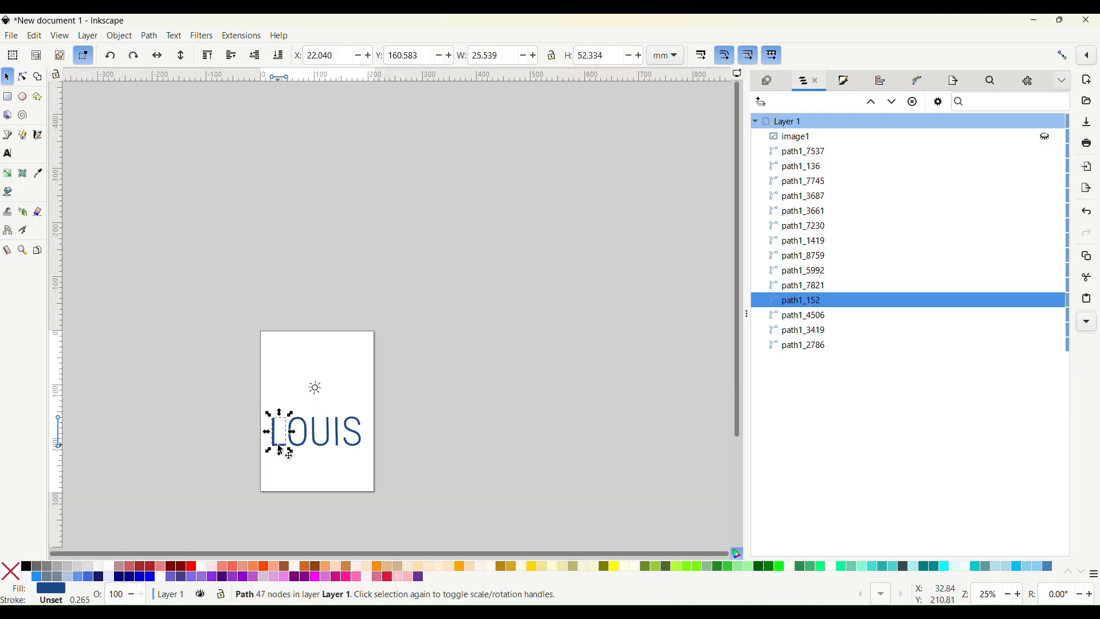
pyautogui.scroll(3, 276, 439)
pyautogui.scroll(-5, 280, 405)
pyautogui.scroll(3, 282, 399)
pyautogui.scroll(2, 282, 396)
pyautogui.scroll(4, 282, 396)
pyautogui.hscroll(-3, 344, 381)
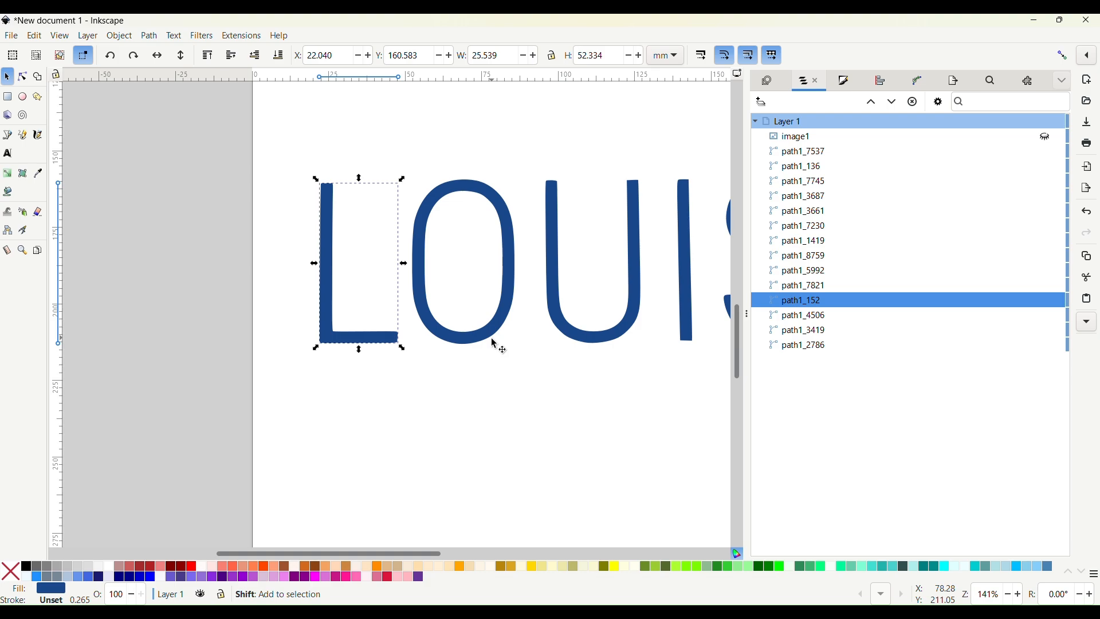
pyautogui.hscroll(2, 493, 348)
pyautogui.keyDown('shift'); pyautogui.click(377, 341); pyautogui.keyUp('shift')
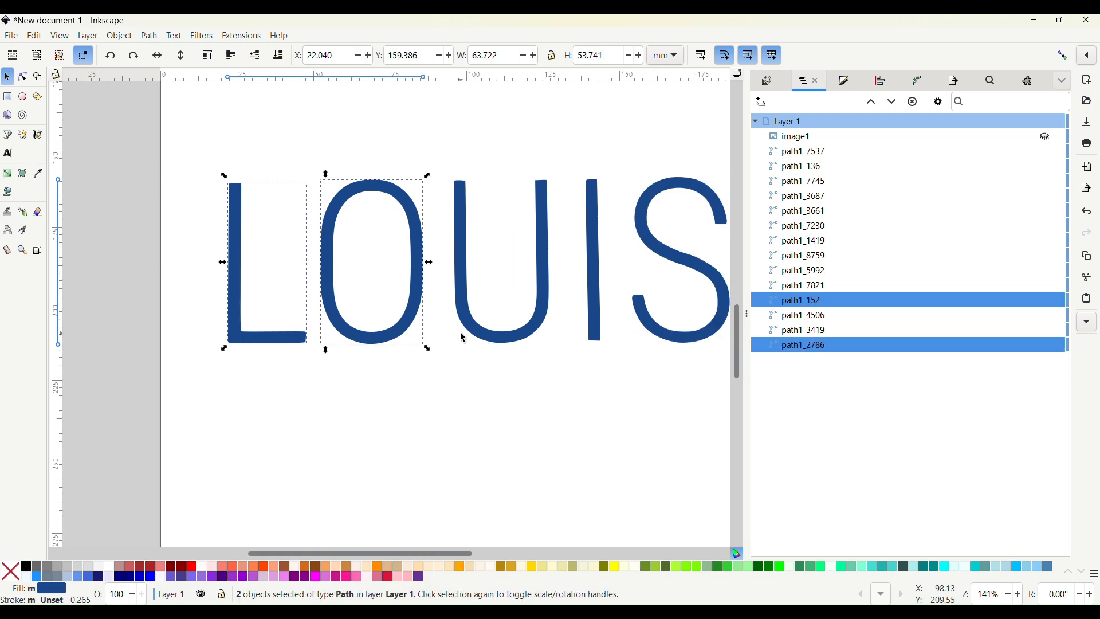
pyautogui.keyDown('shift'); pyautogui.click(488, 332); pyautogui.keyUp('shift')
pyautogui.keyDown('shift'); pyautogui.click(588, 321); pyautogui.keyUp('shift')
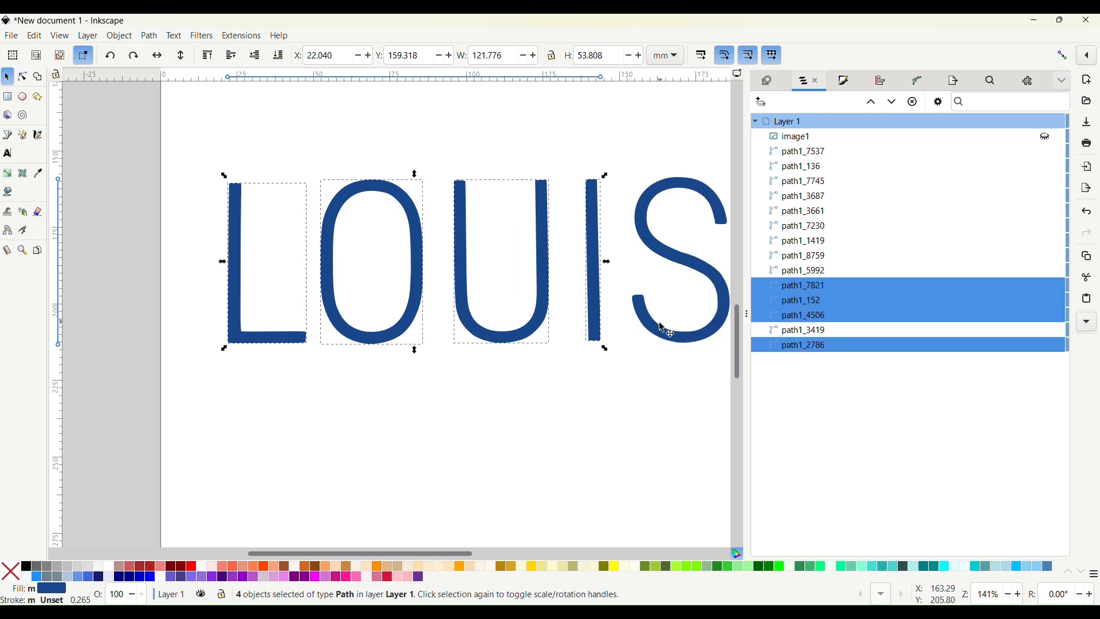
pyautogui.keyDown('shift'); pyautogui.click(659, 331); pyautogui.keyUp('shift')
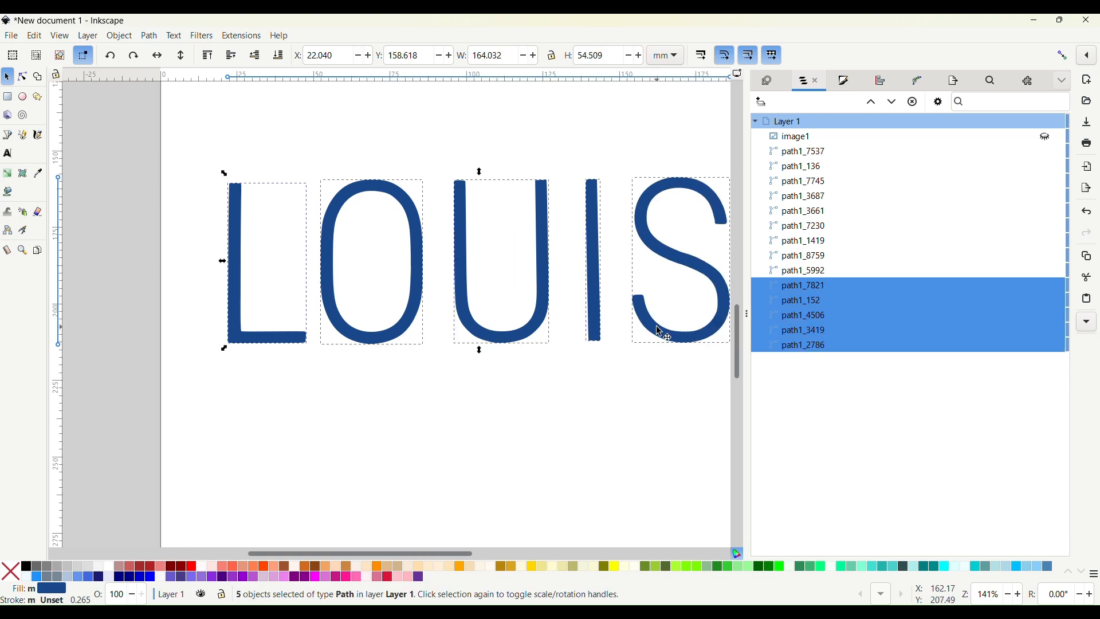
pyautogui.click(848, 82)
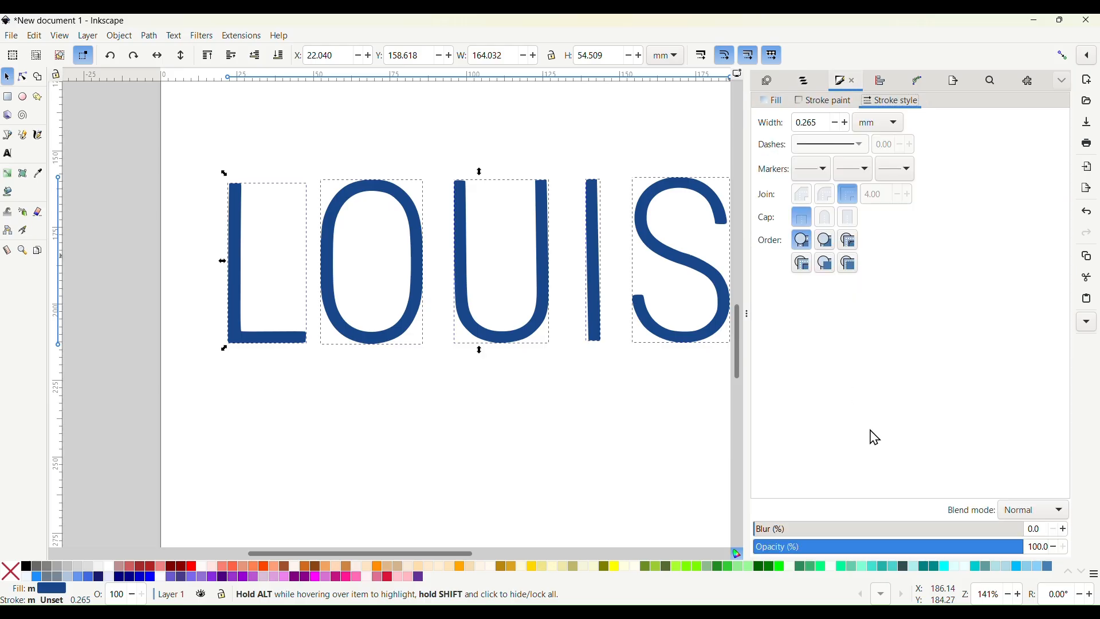
pyautogui.click(869, 551)
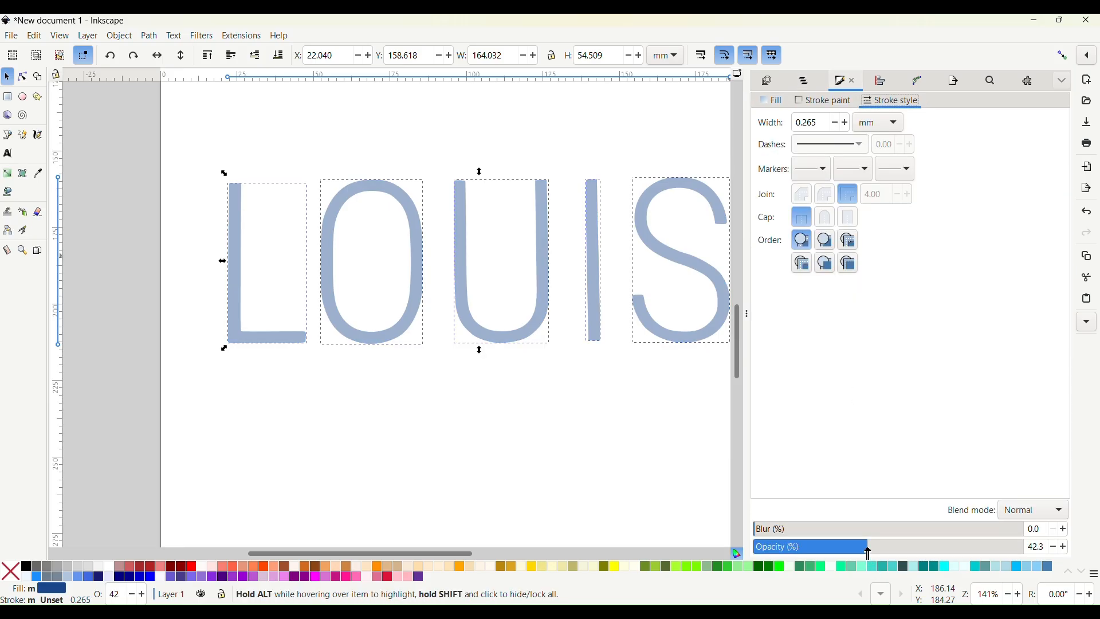
pyautogui.moveTo(869, 551); pyautogui.dragTo(889, 551)
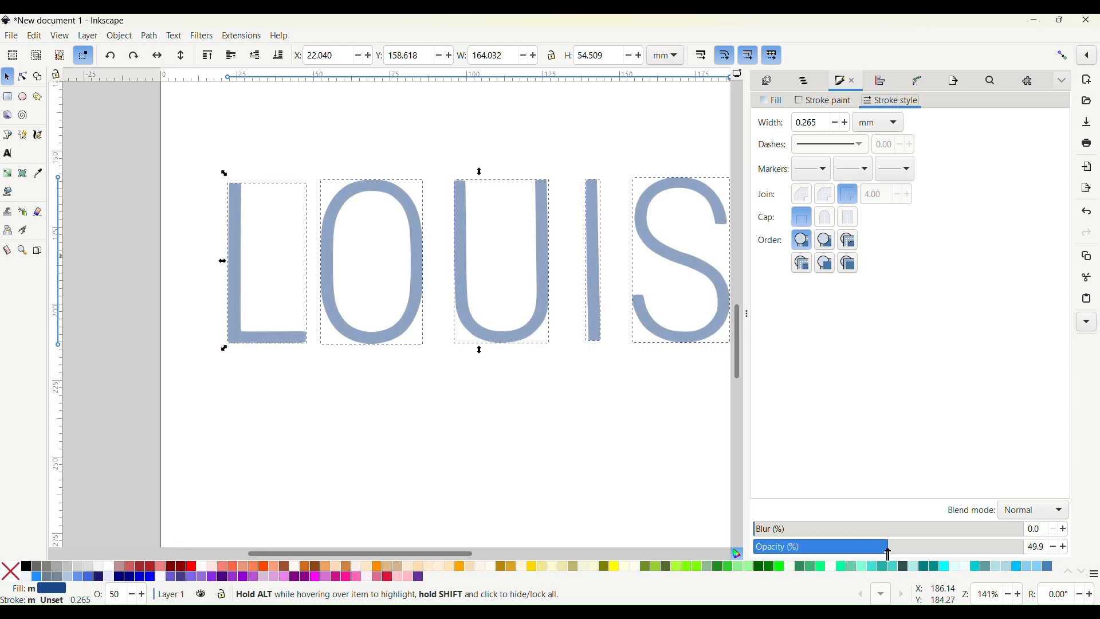
pyautogui.click(581, 487)
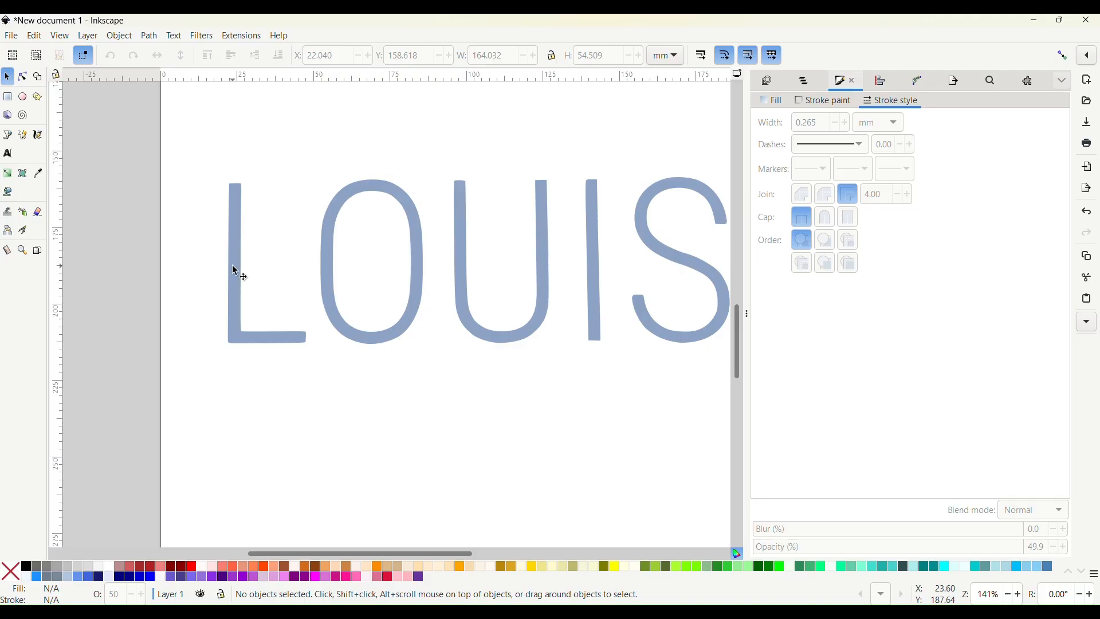
pyautogui.click(240, 38)
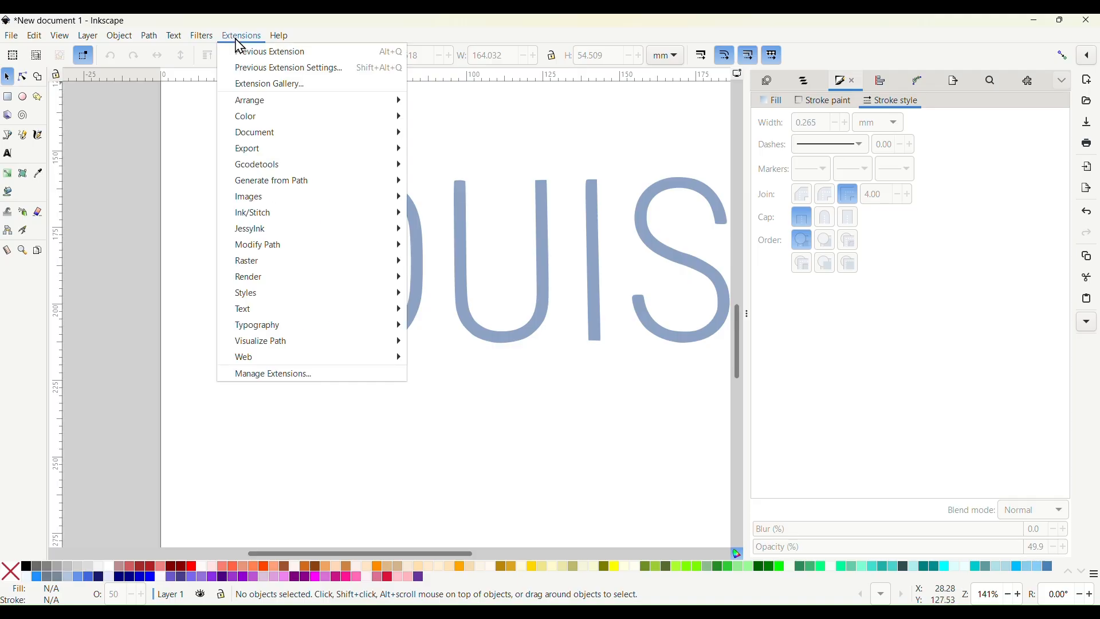
pyautogui.moveTo(281, 217)
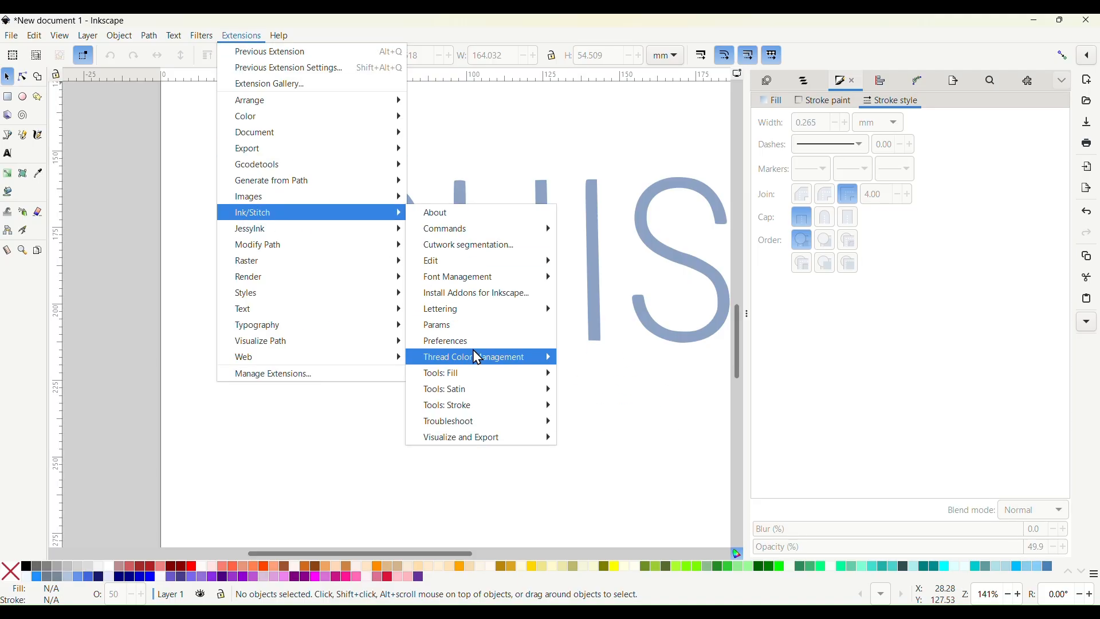
pyautogui.moveTo(468, 394)
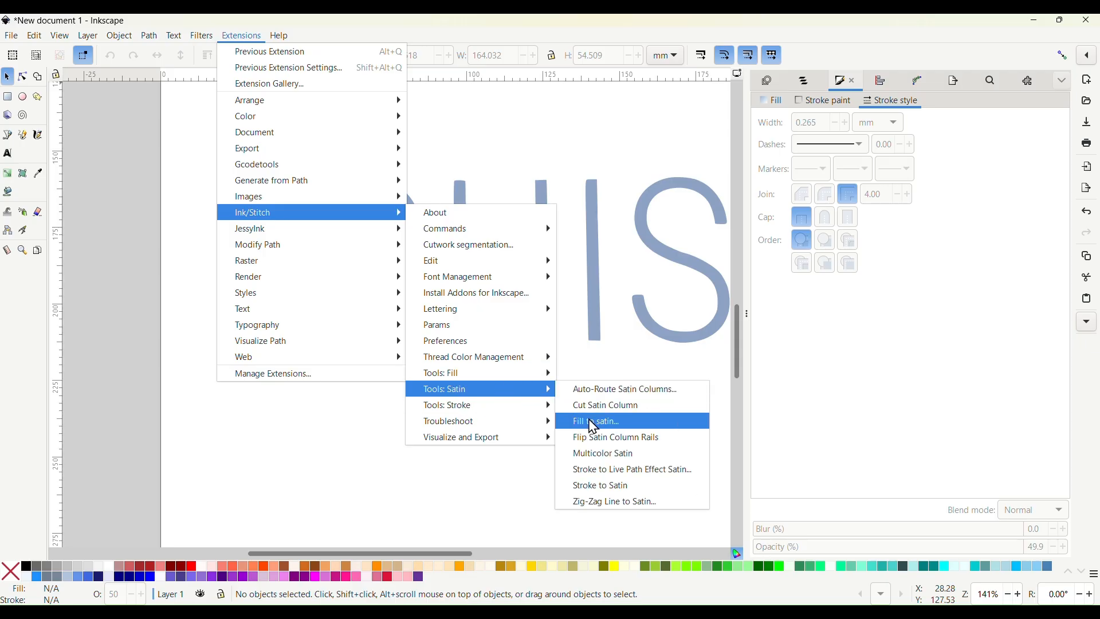
pyautogui.click(491, 467)
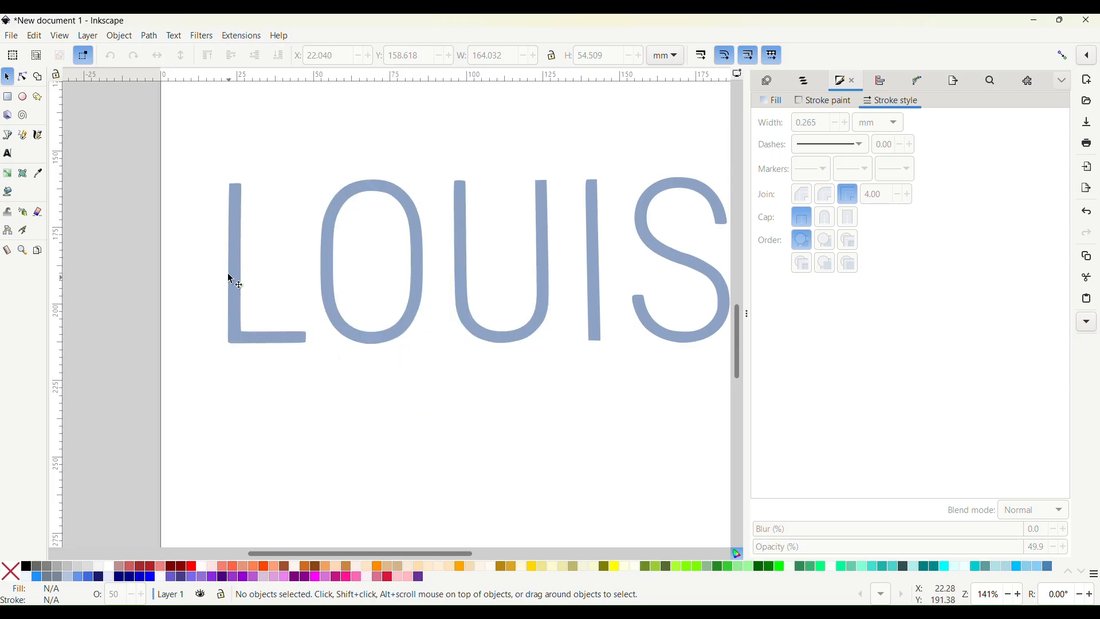
# Draw a straight horizontal line with the Pencil tool across the letter L's stem near its upper end, extending past both edges
pyautogui.click(23, 136)
pyautogui.scroll(1, 235, 210)
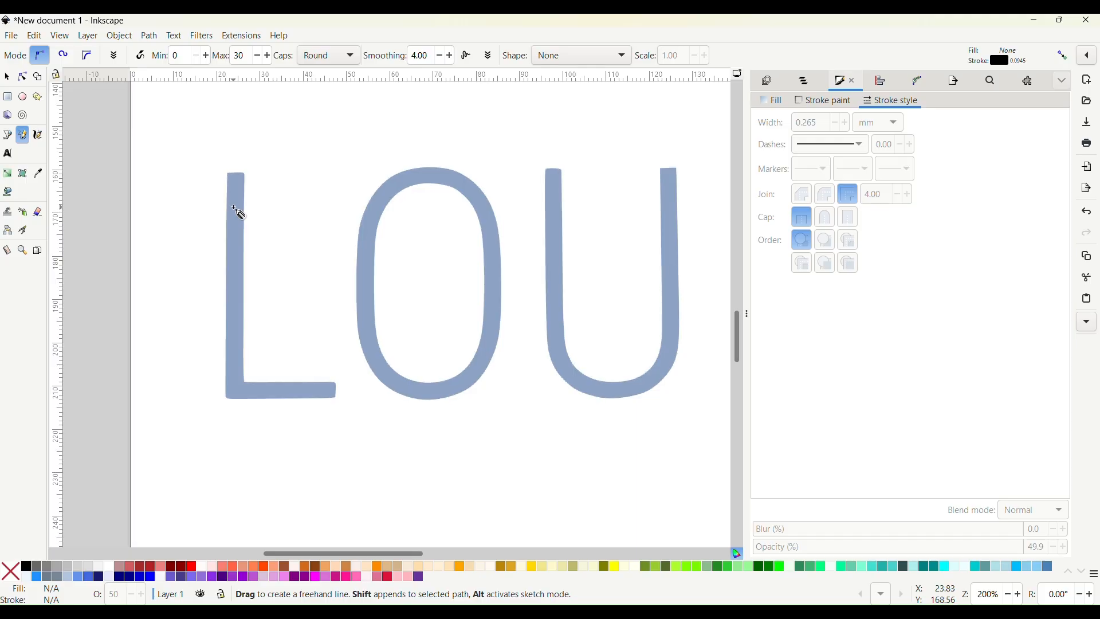
pyautogui.scroll(2, 240, 213)
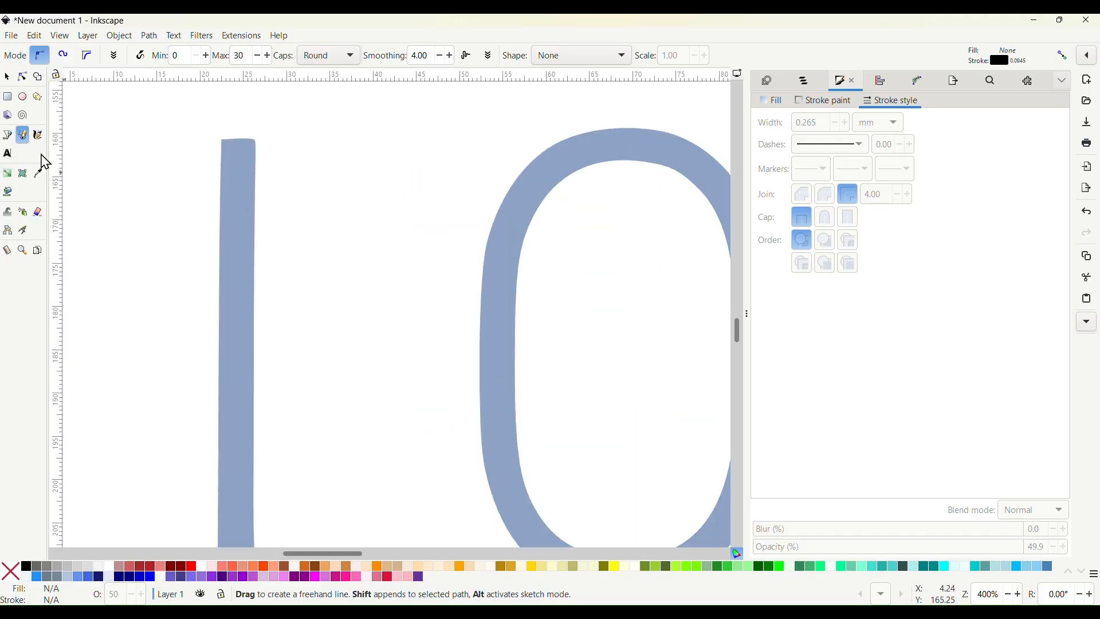
pyautogui.moveTo(211, 160); pyautogui.dragTo(268, 162)
pyautogui.click(268, 161)
pyautogui.scroll(-3, 267, 163)
pyautogui.scroll(-2, 268, 162)
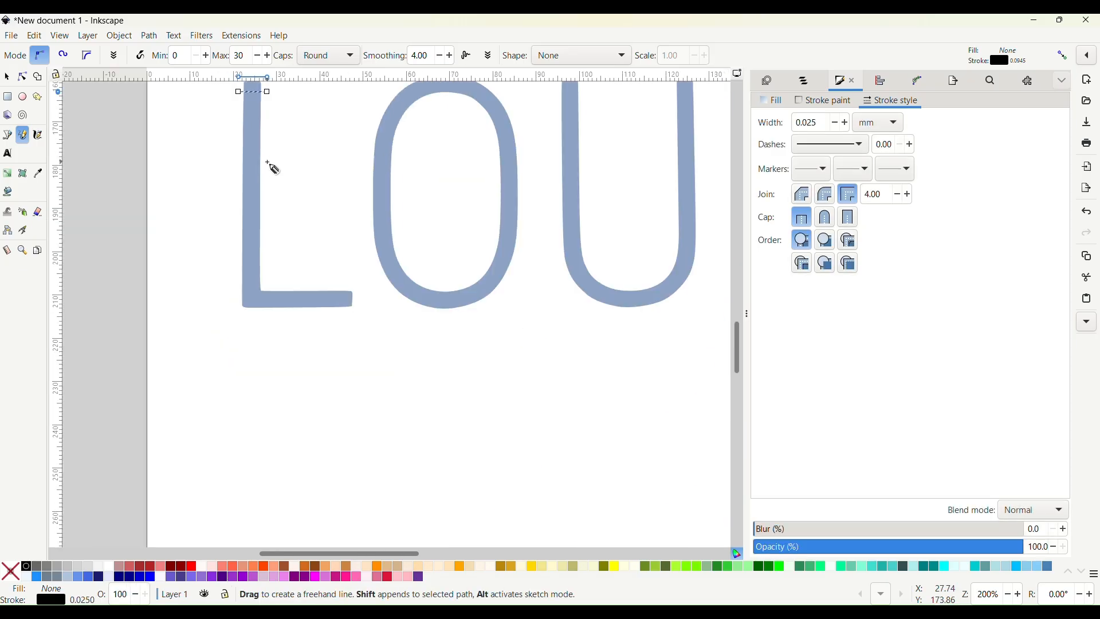
# Append a diagonal line across the L's inner corner and a vertical line across its foot near the right end to the same path
pyautogui.scroll(2, 281, 172)
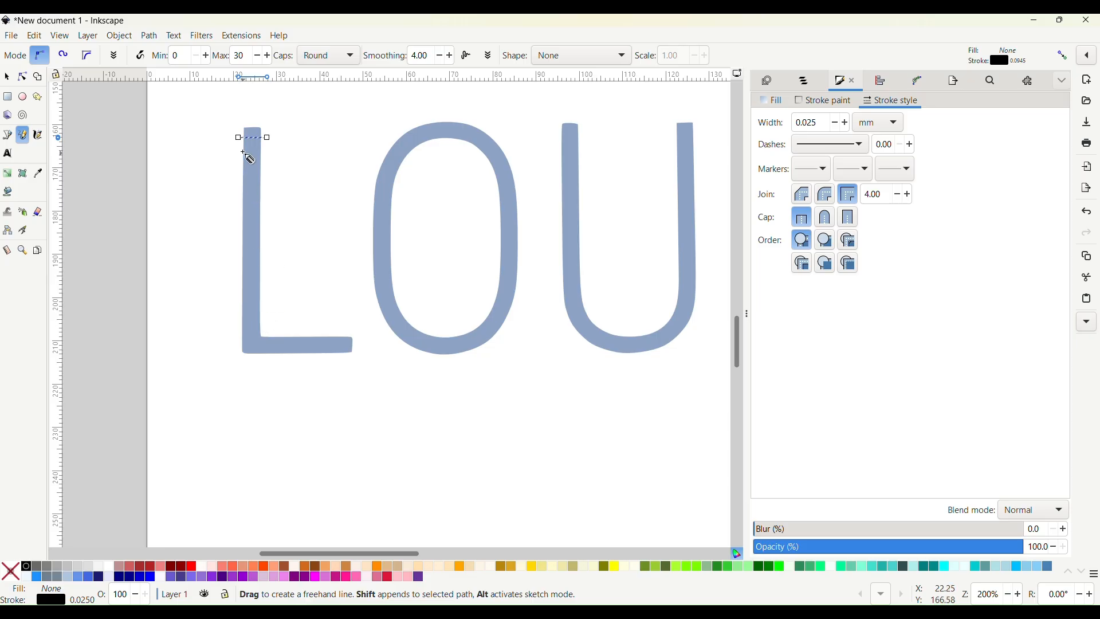
pyautogui.press('shift')
pyautogui.moveTo(259, 347); pyautogui.dragTo(241, 362)
pyautogui.moveTo(332, 330); pyautogui.dragTo(332, 364)
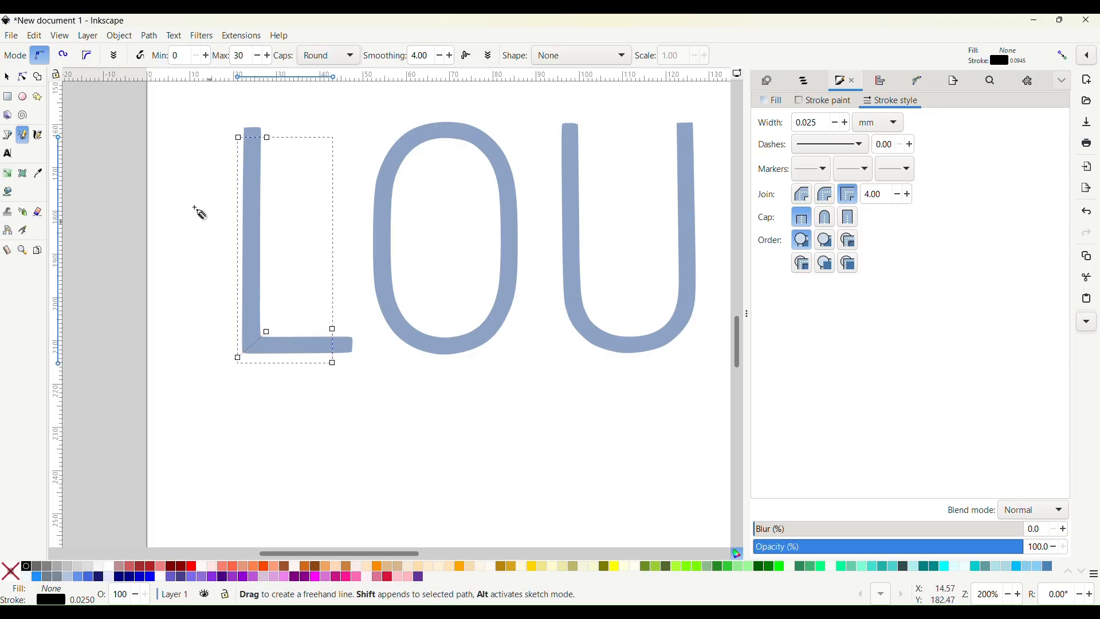
# Convert the letter L and its rung lines to a satin column with Ink/Stitch Fill to Satin, enabling center-walk underlay
pyautogui.click(7, 77)
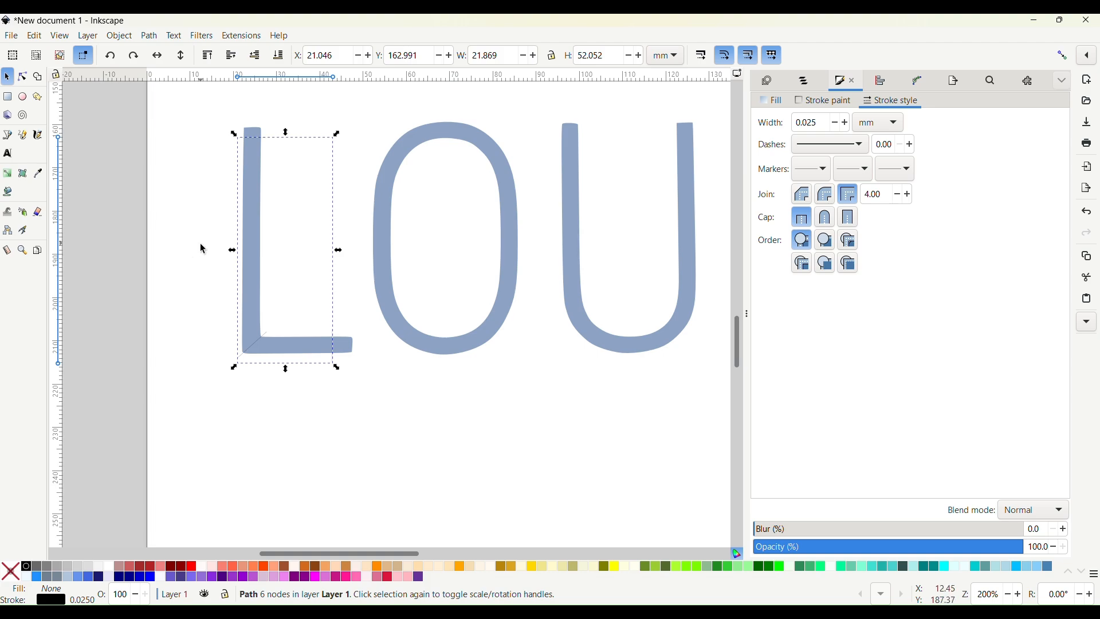
pyautogui.keyDown('shift'); pyautogui.click(257, 325); pyautogui.keyUp('shift')
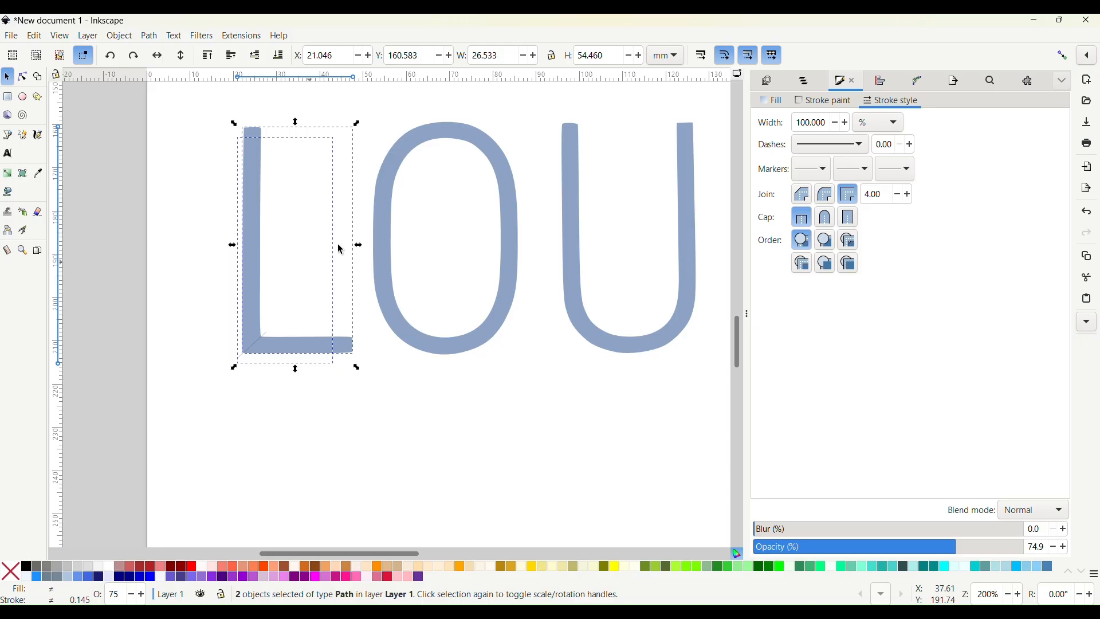
pyautogui.click(246, 37)
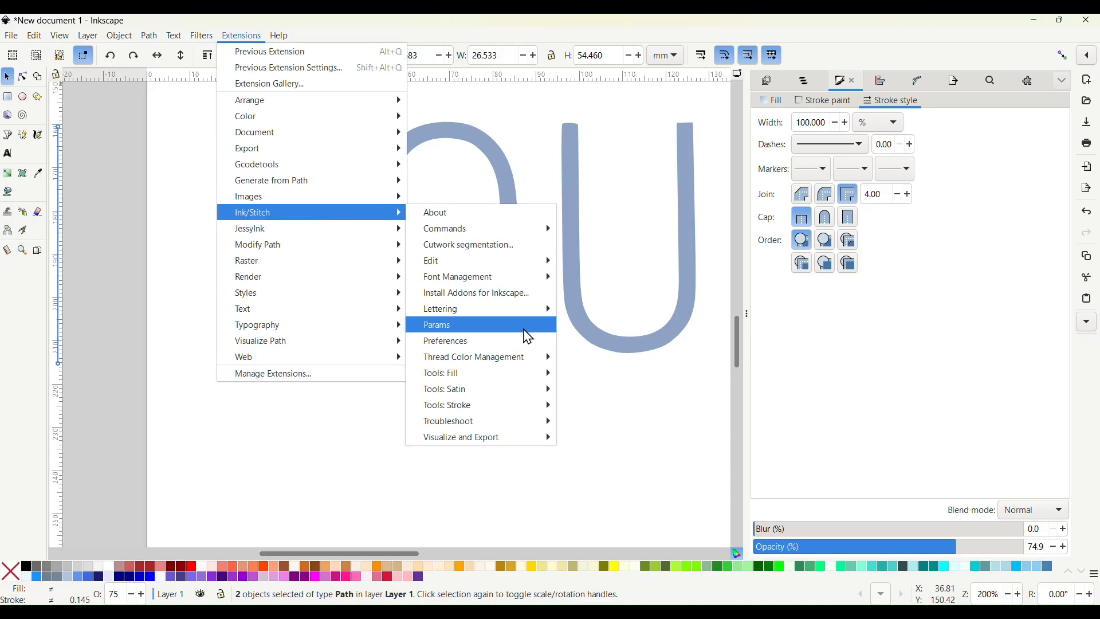
pyautogui.moveTo(520, 375)
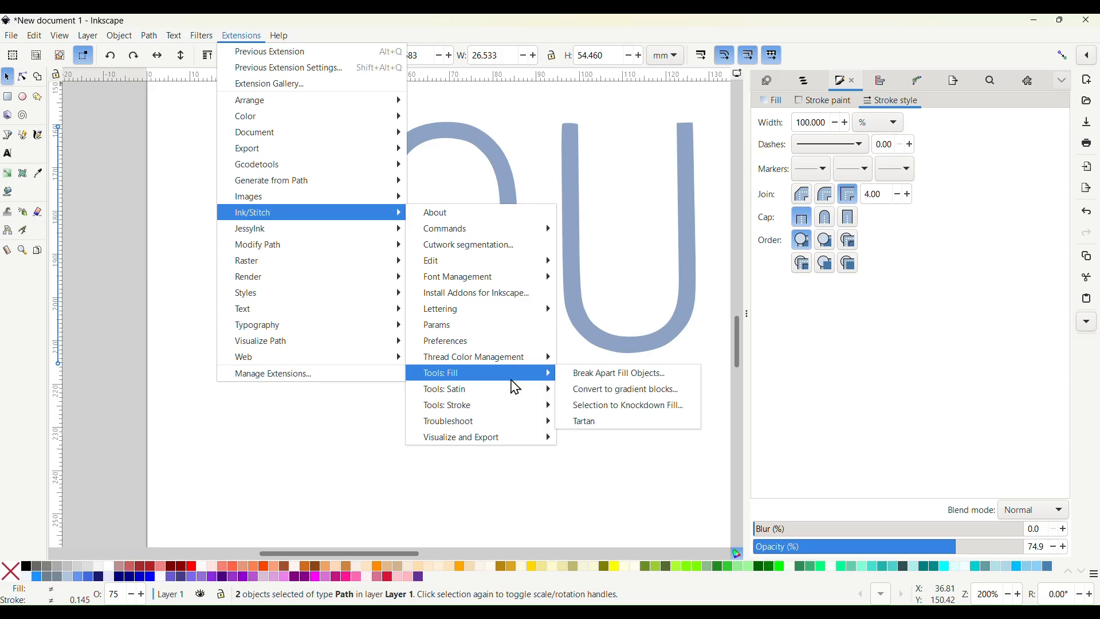
pyautogui.moveTo(512, 397)
pyautogui.click(599, 422)
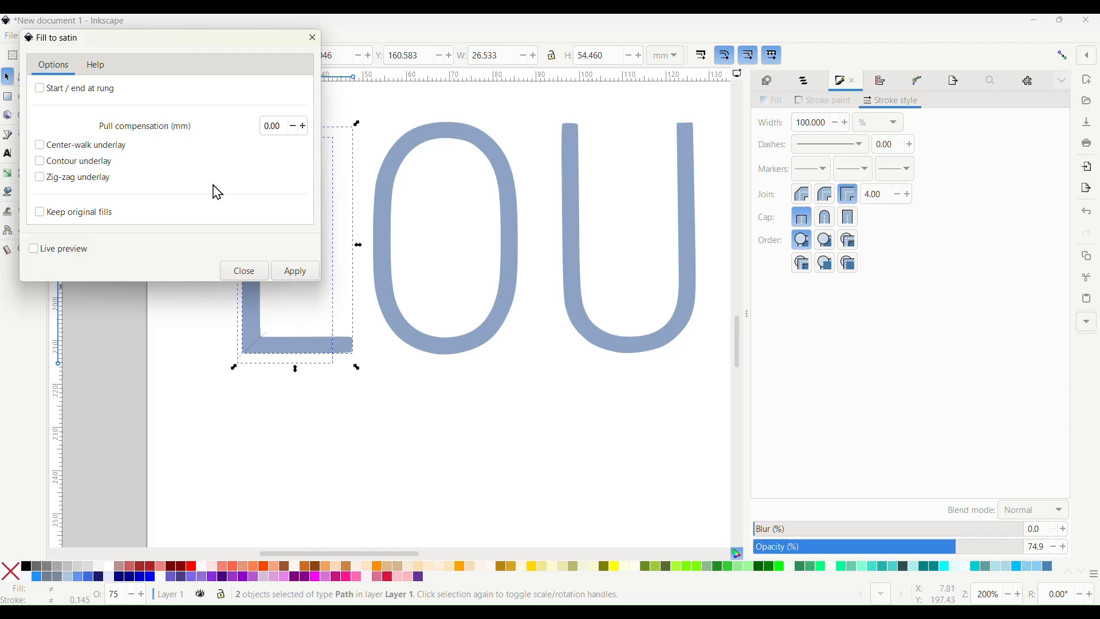
pyautogui.click(40, 146)
pyautogui.click(302, 276)
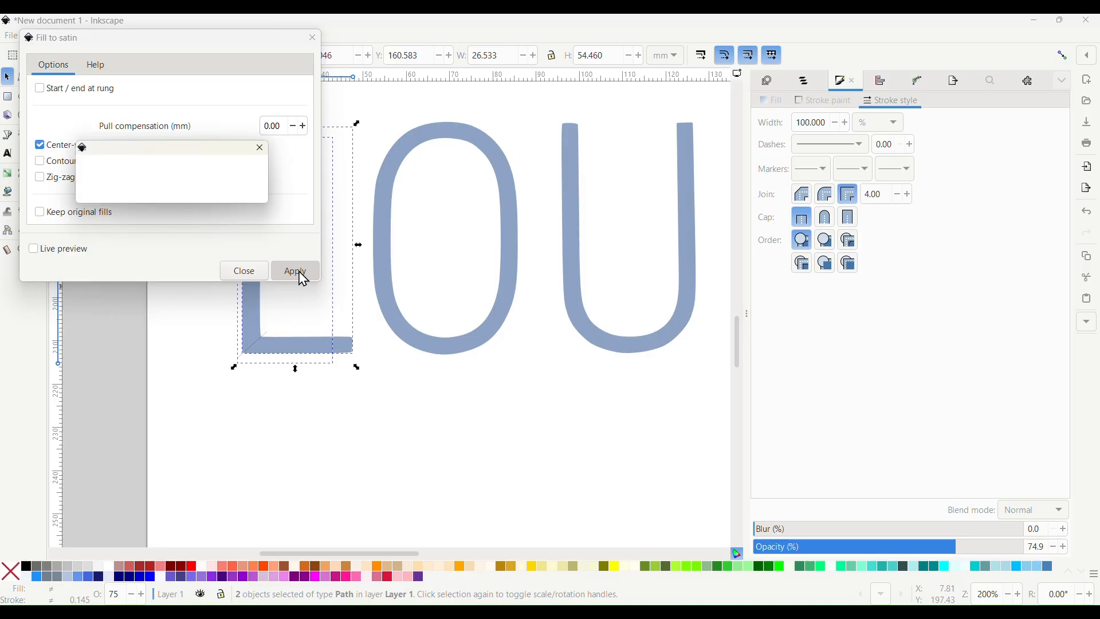
pyautogui.click(313, 38)
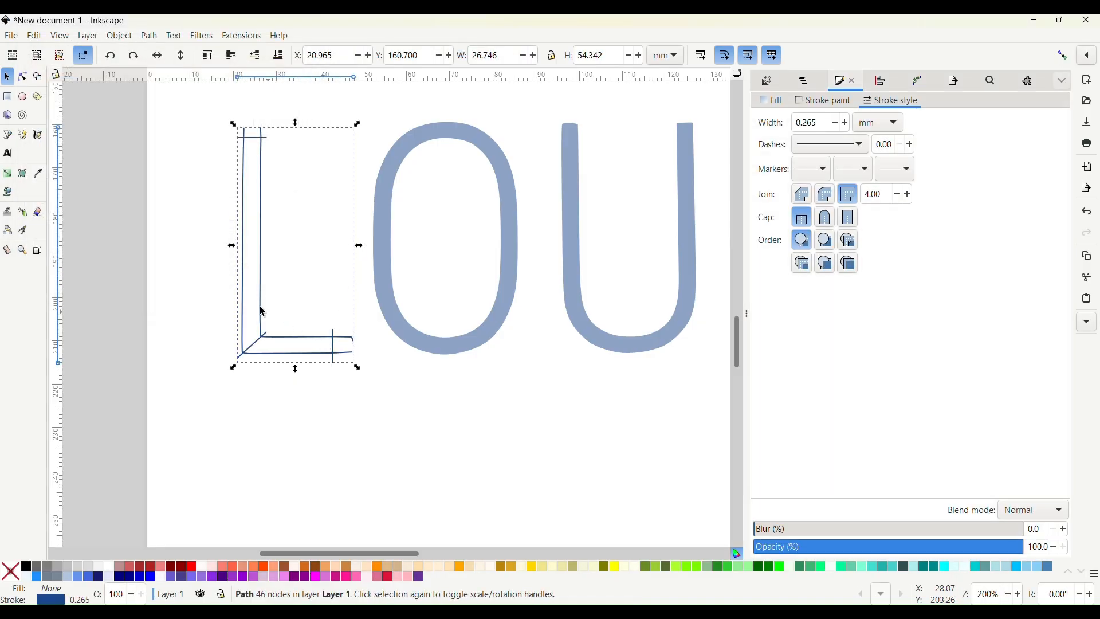
# Delete the two stray nodes that hook down from the upper rail at the right end of the L's foot
pyautogui.click(22, 76)
pyautogui.scroll(2, 362, 389)
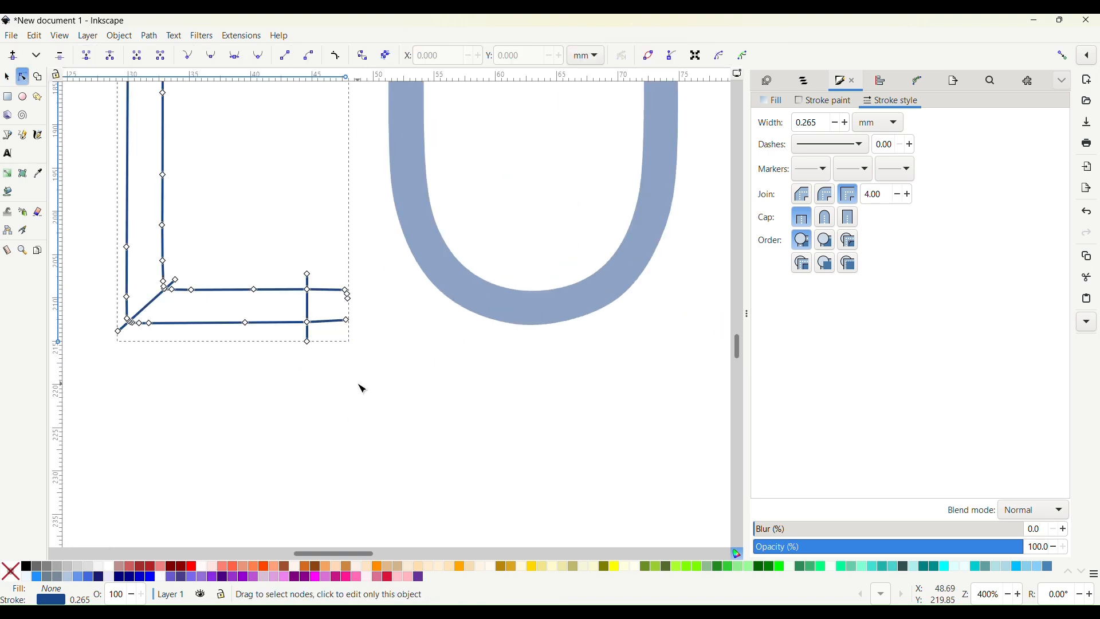
pyautogui.scroll(3, 362, 389)
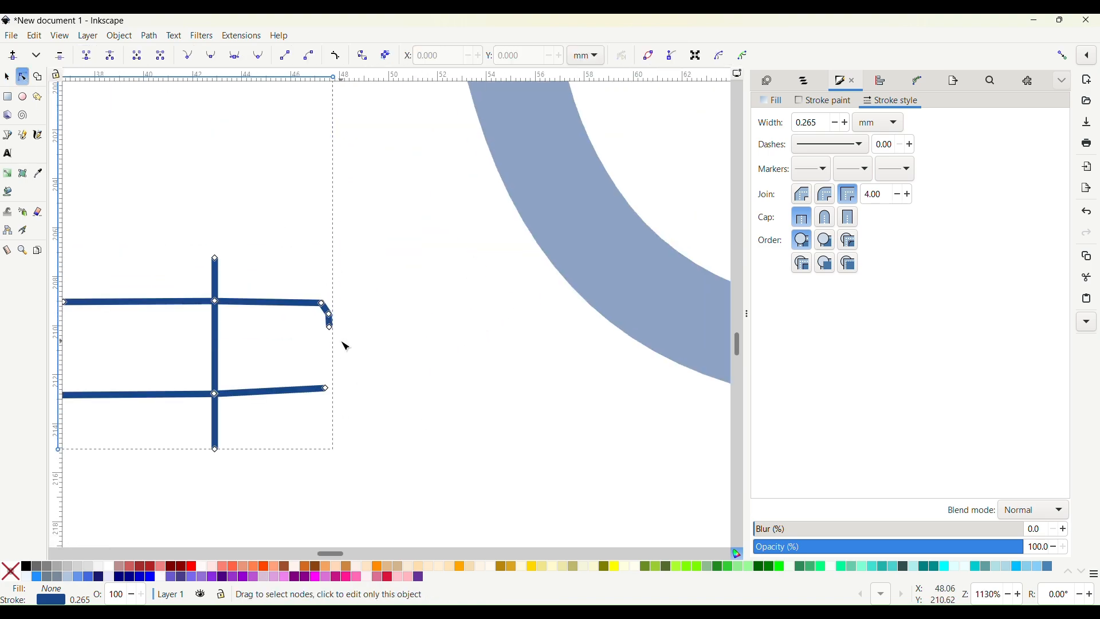
pyautogui.moveTo(338, 338); pyautogui.dragTo(326, 311)
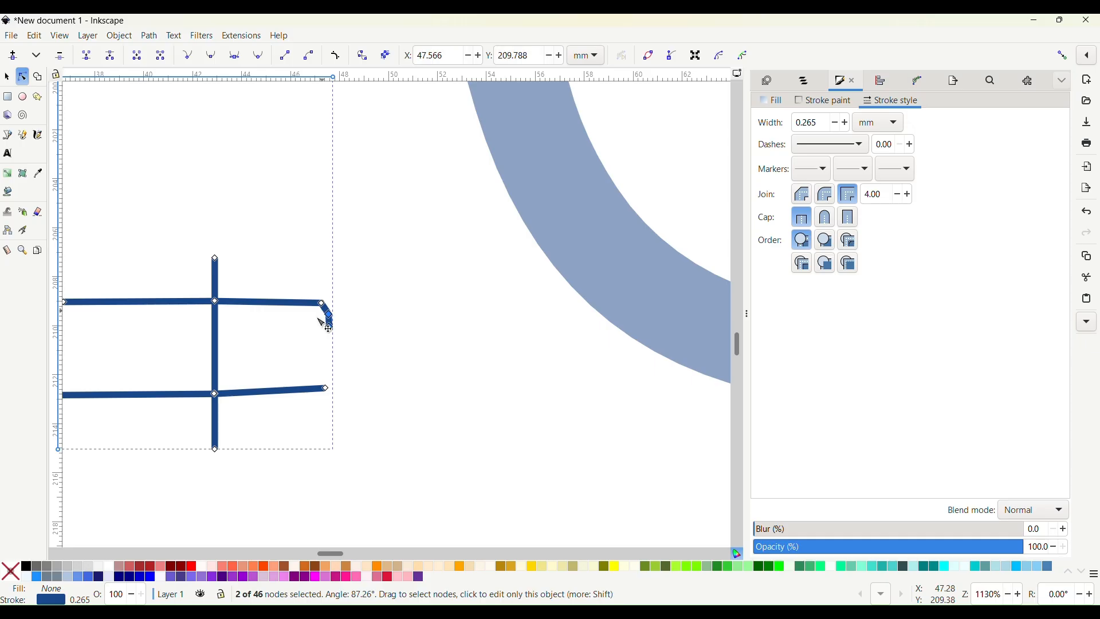
pyautogui.press('Delete')
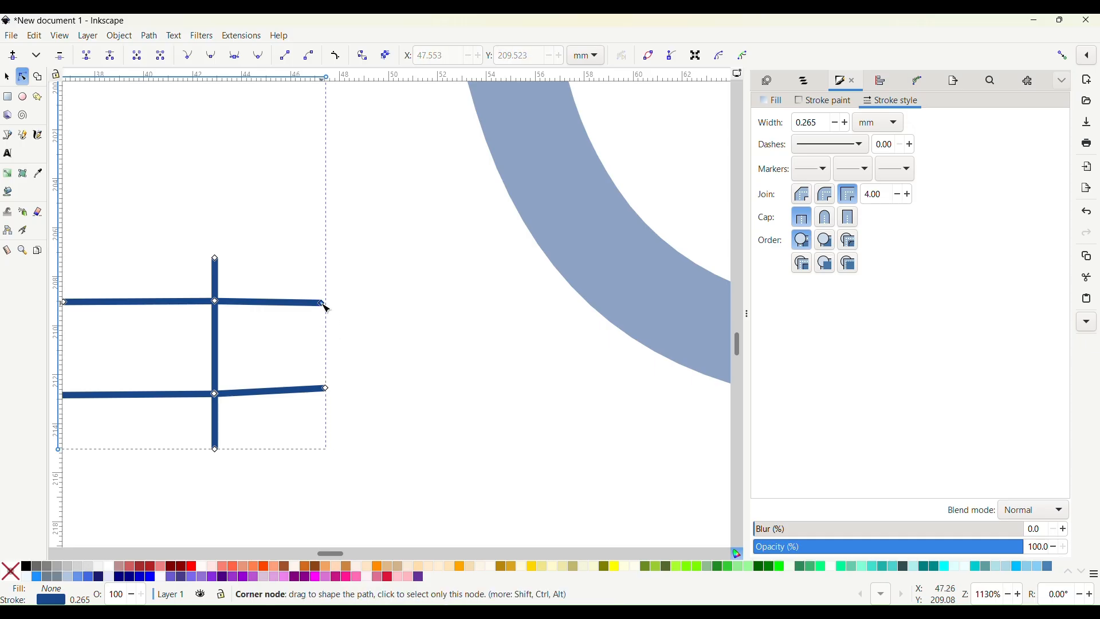
# Move the lower rail's end node at the L's foot slightly down to straighten that rail's end
pyautogui.click(324, 303)
pyautogui.keyDown('shift'); pyautogui.click(326, 389); pyautogui.keyUp('shift')
pyautogui.moveTo(326, 389); pyautogui.dragTo(325, 394)
# Nudge the right rail's end node at the top of the L's stem slightly outward and deselect it
pyautogui.scroll(-3, 348, 404)
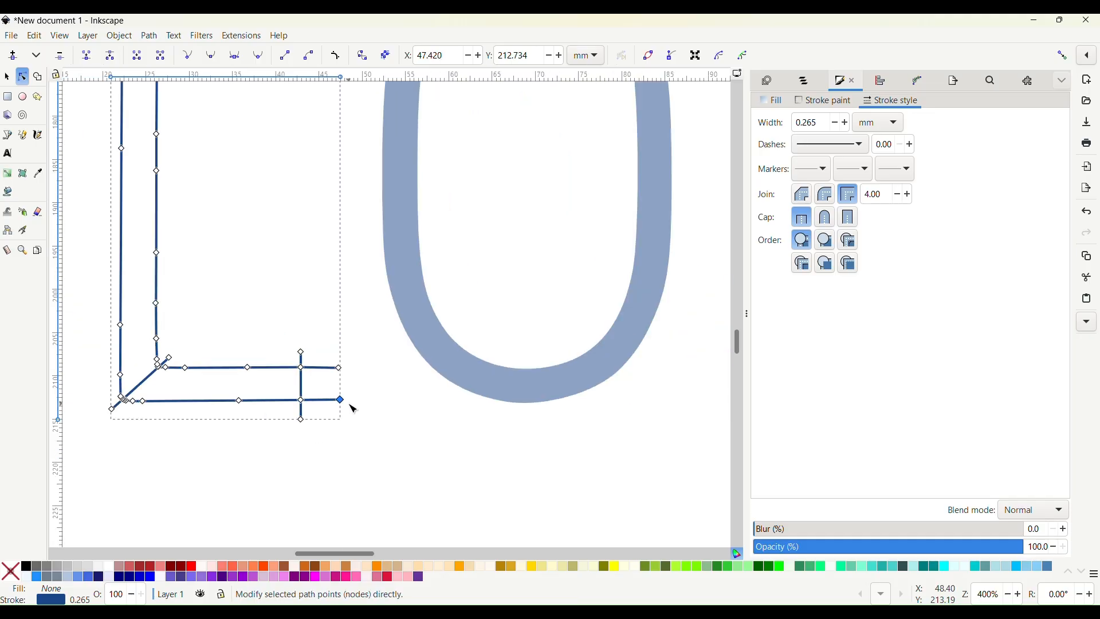
pyautogui.hscroll(-5, 321, 435)
pyautogui.scroll(5, 304, 445)
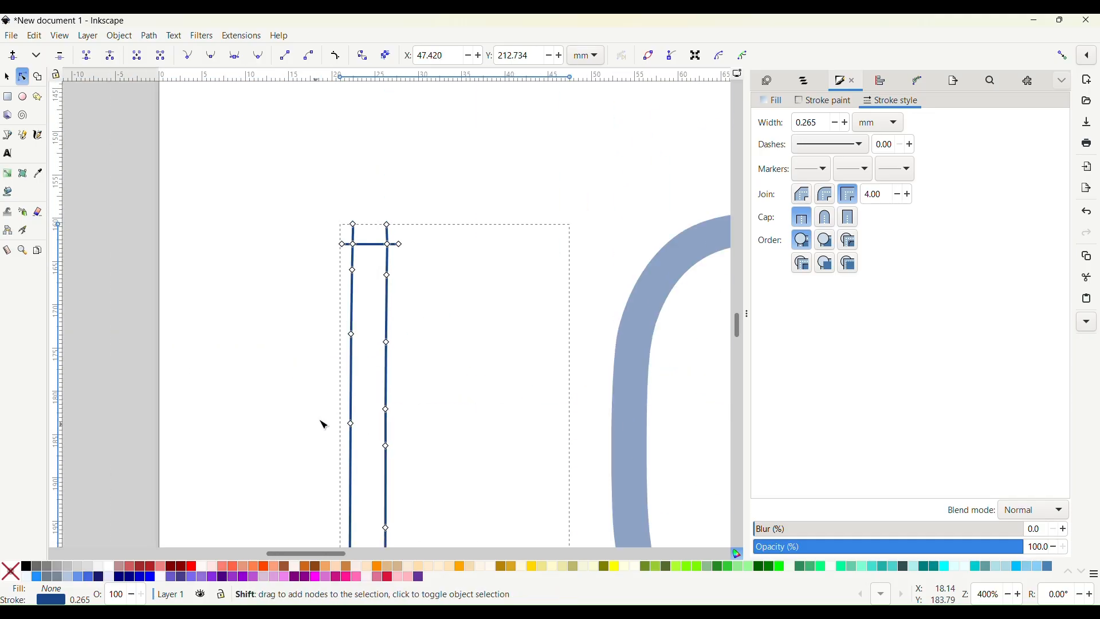
pyautogui.moveTo(389, 225); pyautogui.dragTo(395, 229)
pyautogui.click(407, 276)
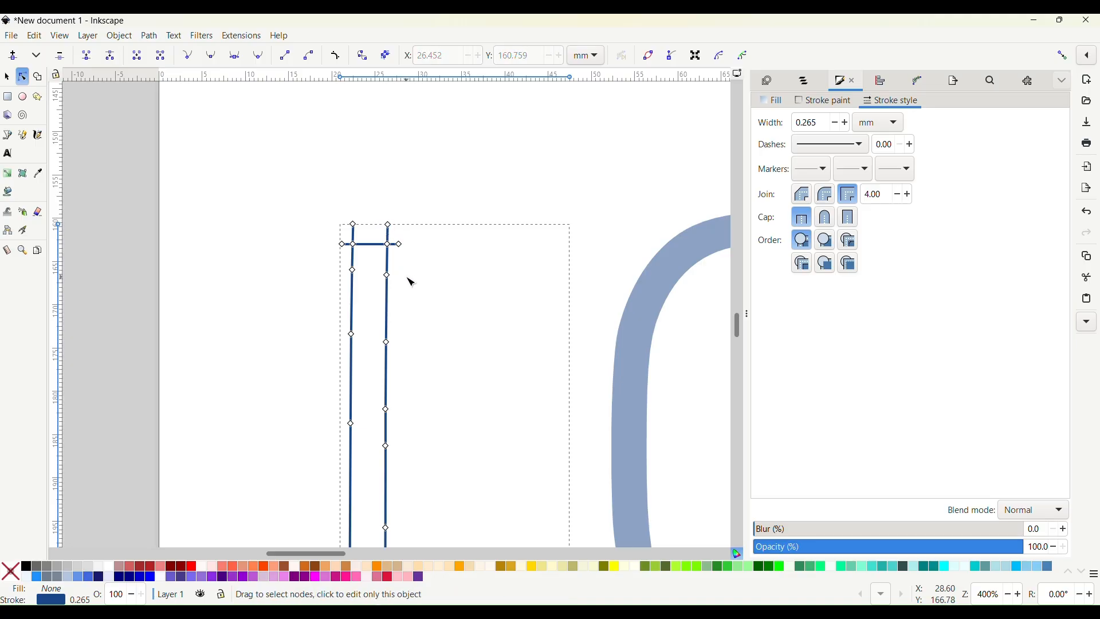
pyautogui.scroll(-2, 408, 283)
pyautogui.scroll(-4, 409, 284)
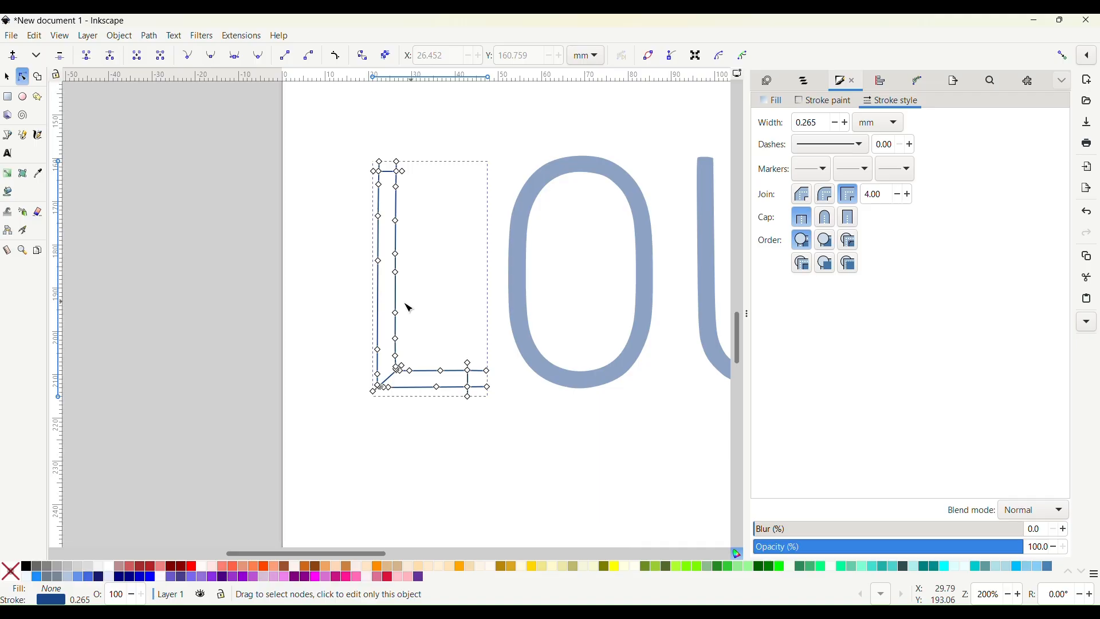
# Open the Ink/Stitch embroidery parameters for the L satin column
pyautogui.click(7, 77)
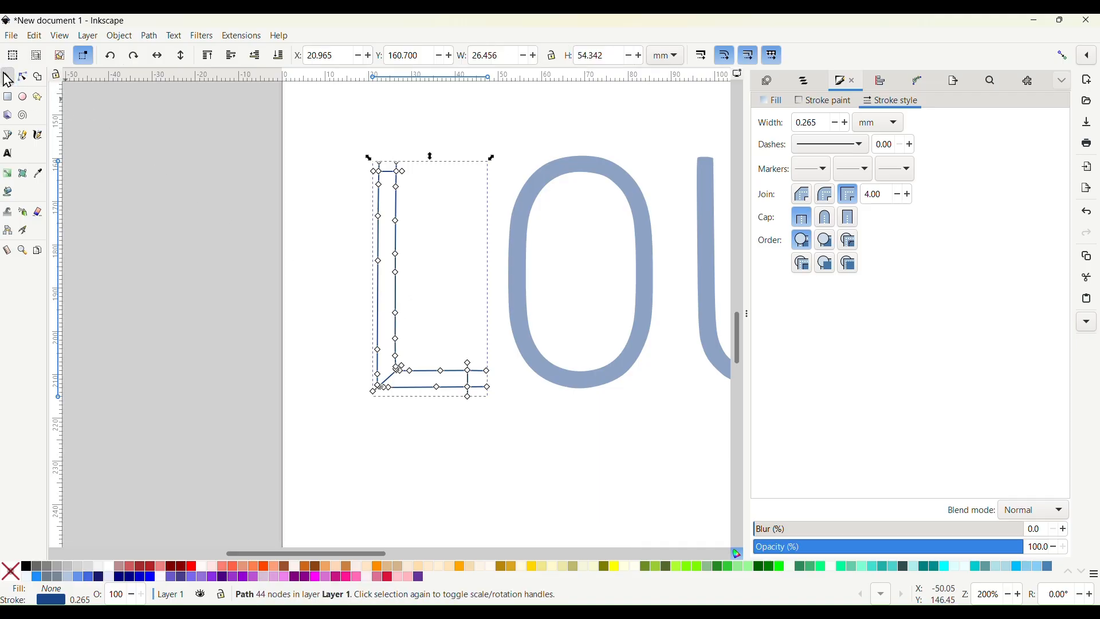
pyautogui.click(241, 36)
pyautogui.moveTo(393, 213)
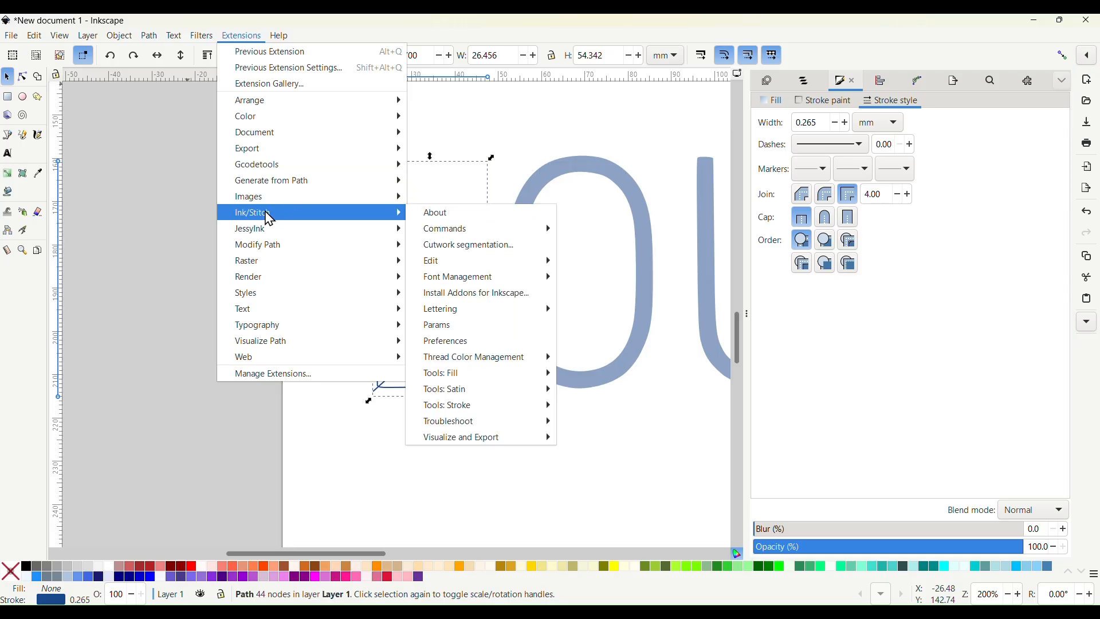
pyautogui.click(446, 294)
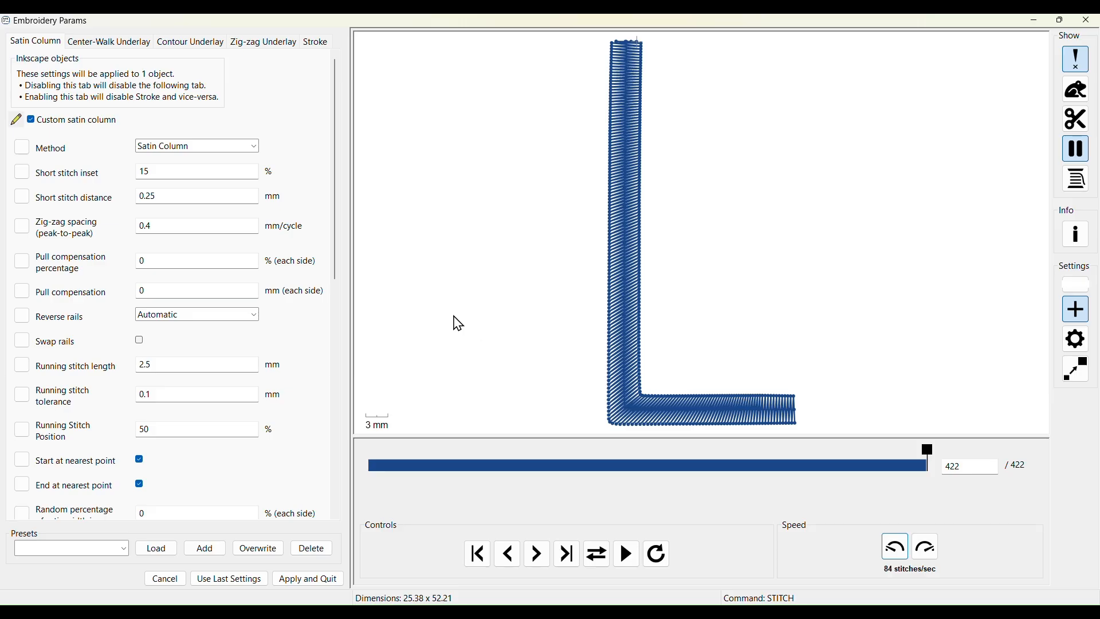
# Turn on the contour underlay and the zig-zag underlay for the L
pyautogui.click(194, 45)
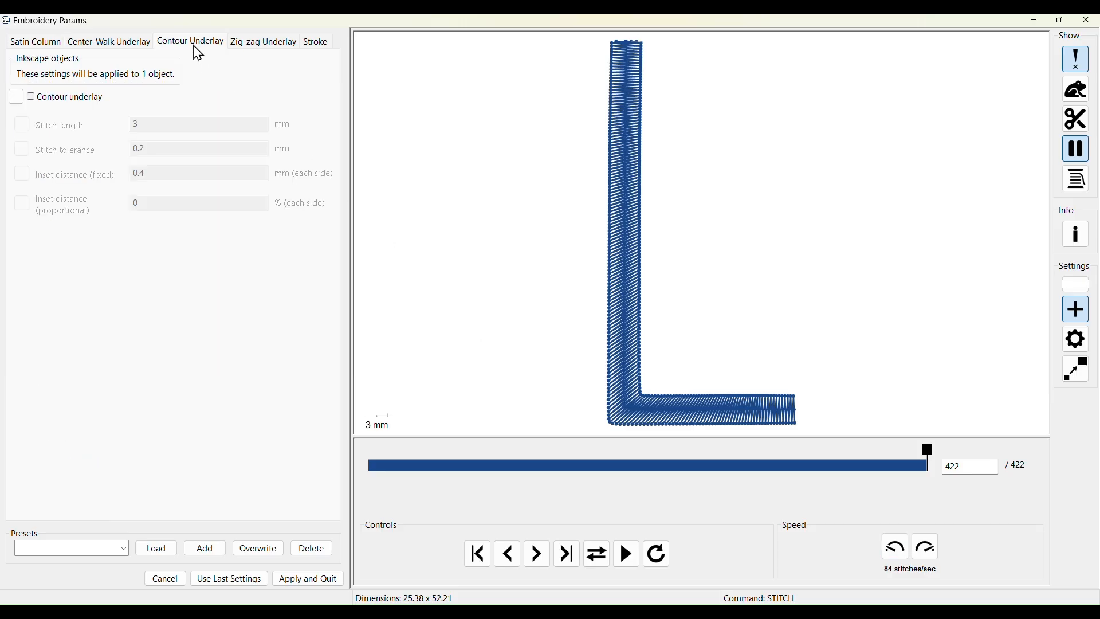
pyautogui.click(32, 97)
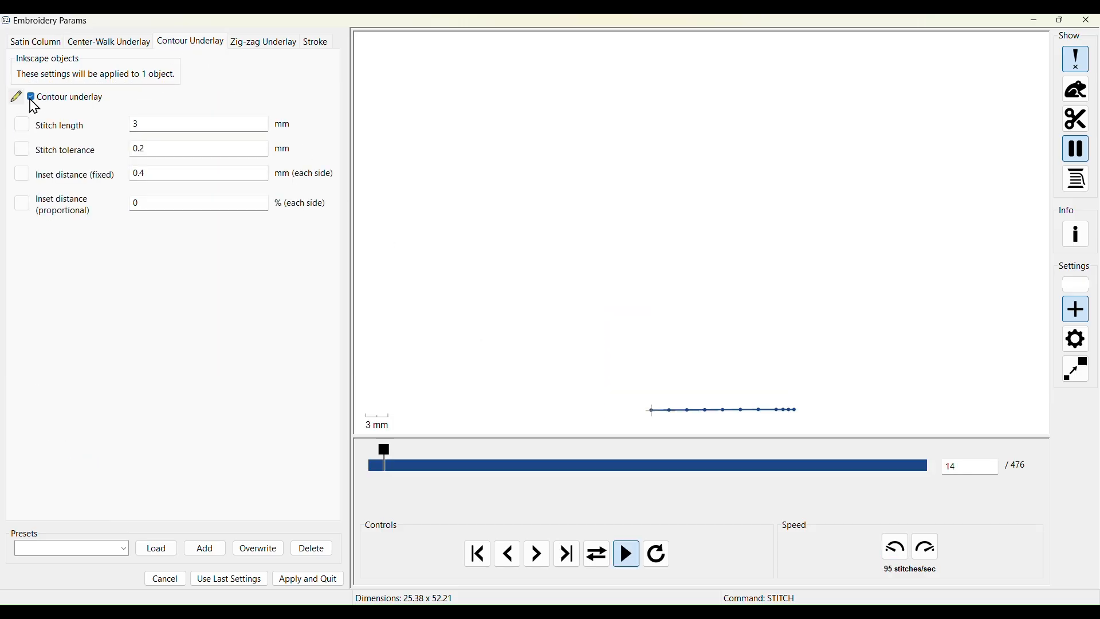
pyautogui.click(263, 42)
pyautogui.click(32, 98)
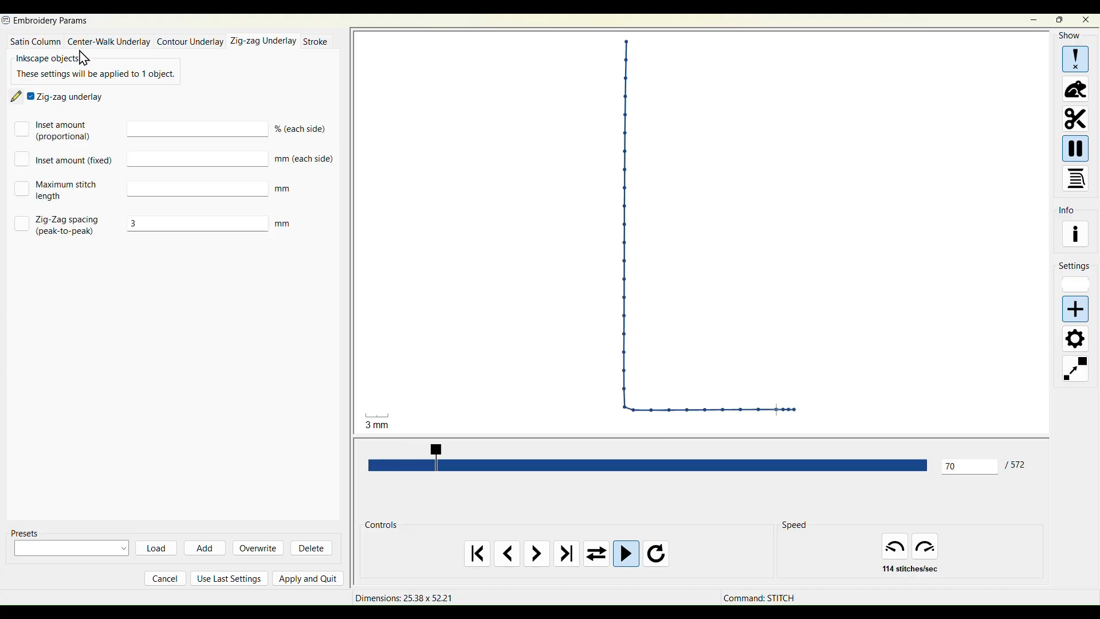
# Set the satin column's peak-to-peak zig-zag spacing to 0.3 mm
pyautogui.click(48, 49)
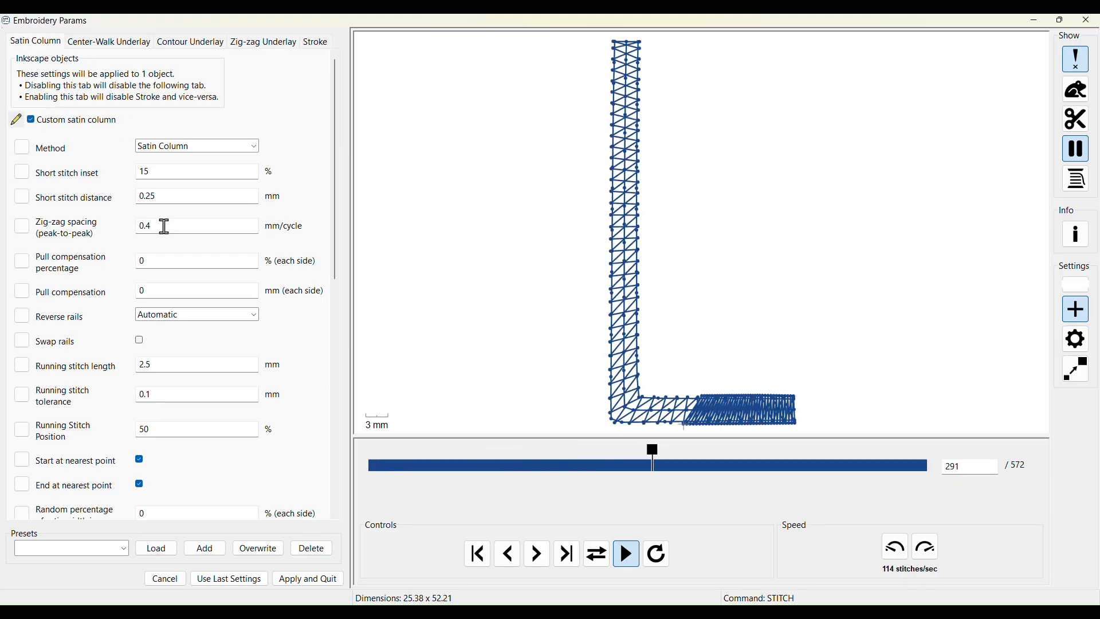
pyautogui.moveTo(165, 226); pyautogui.dragTo(82, 235)
pyautogui.write('.3')
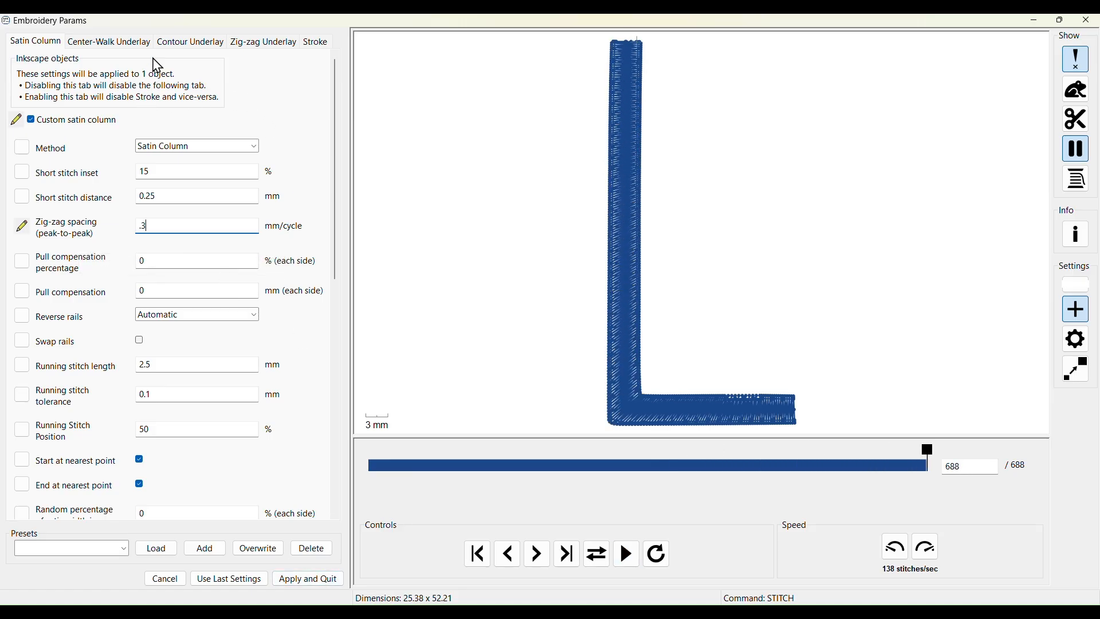
# Turn off the contour and zig-zag underlays and apply the L's embroidery parameters
pyautogui.click(177, 46)
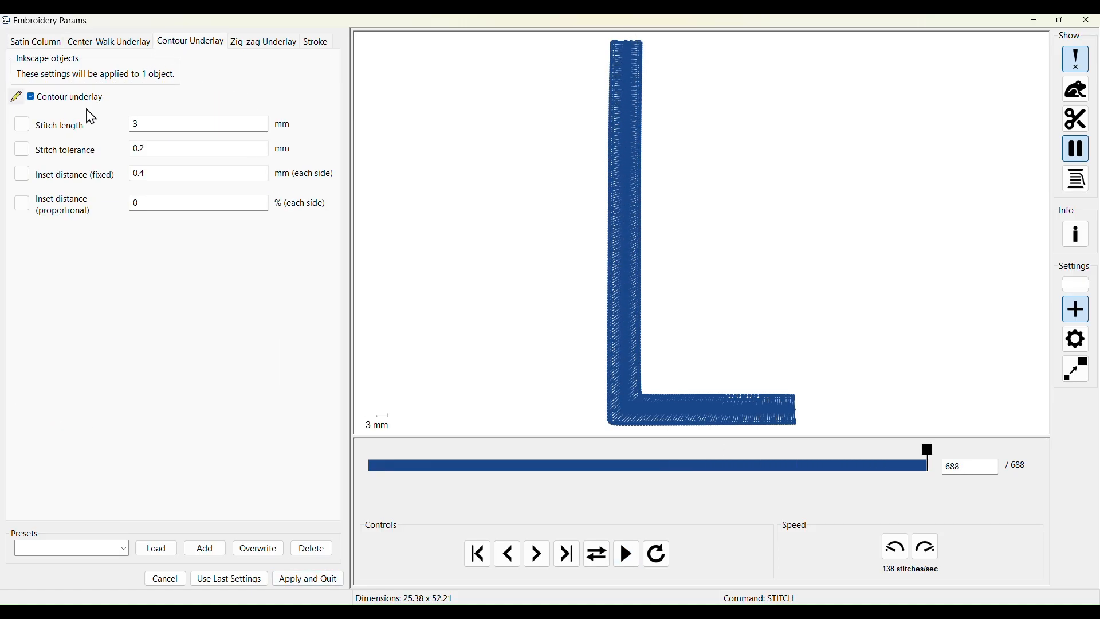
pyautogui.click(31, 98)
pyautogui.click(252, 42)
pyautogui.click(31, 97)
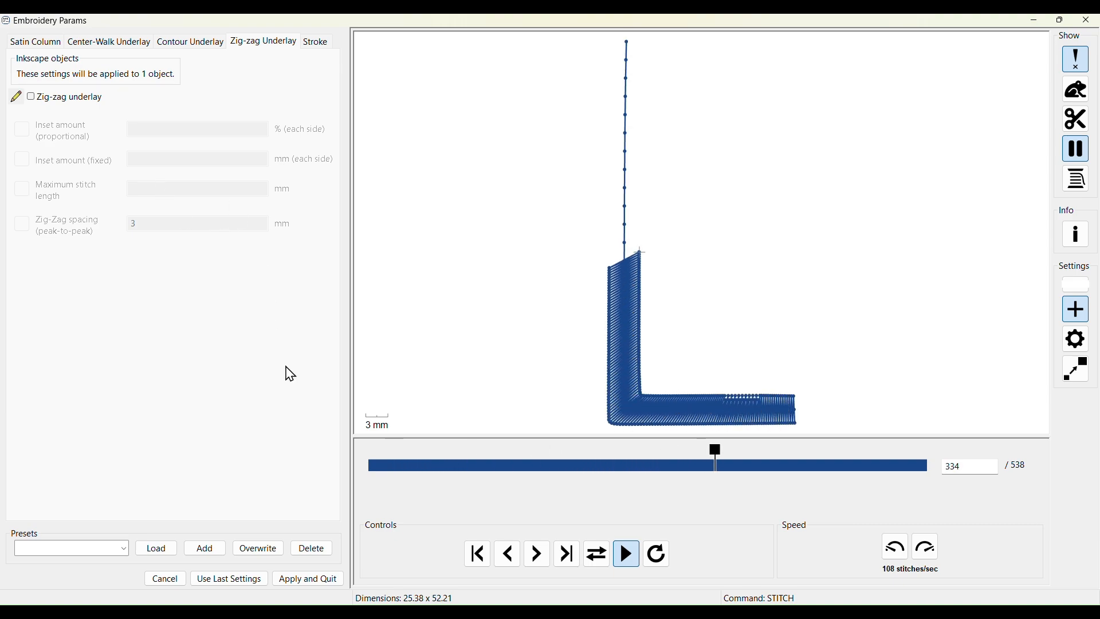
pyautogui.click(310, 578)
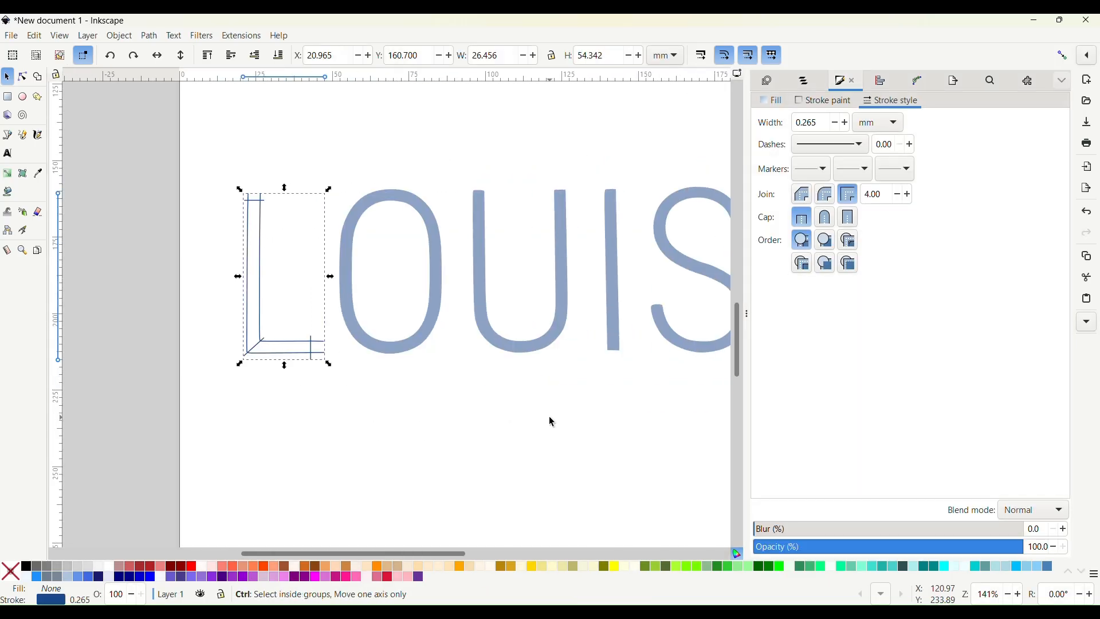
# Select the sun's central ring, lower its opacity to 44.8%, and clear the selection
pyautogui.keyDown('ctrl'); pyautogui.scroll(-1, 548, 416); pyautogui.keyUp('ctrl')
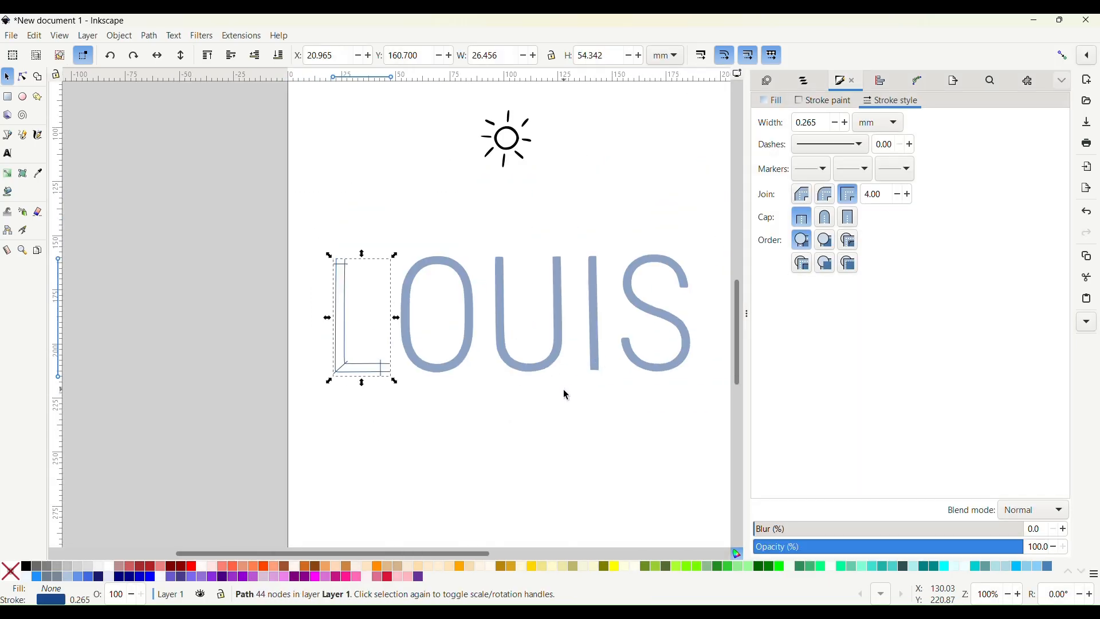
pyautogui.scroll(2, 606, 341)
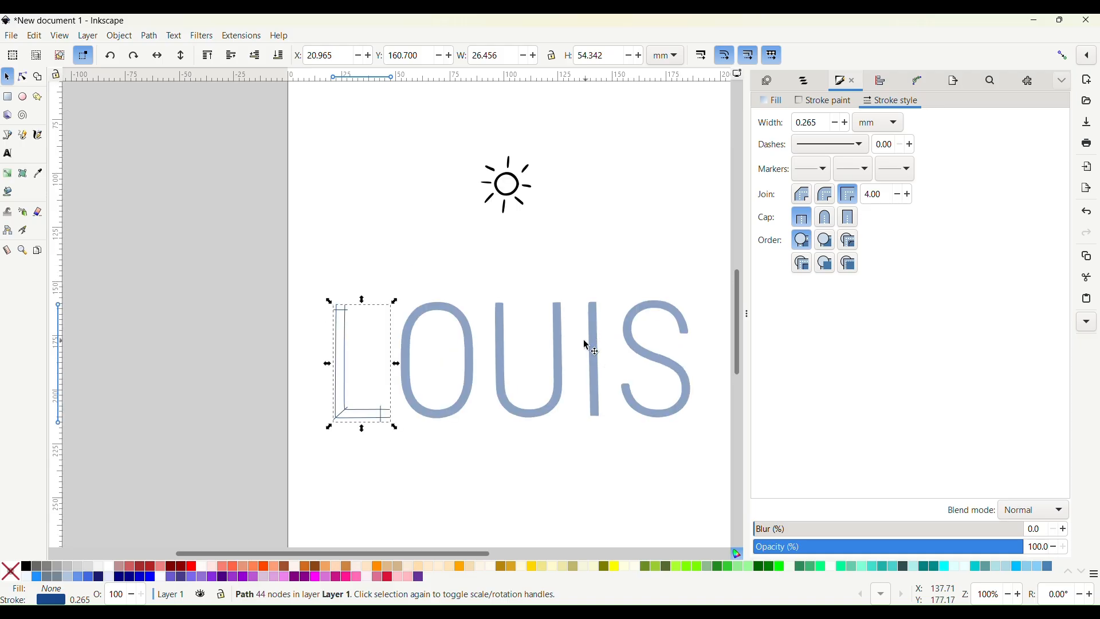
pyautogui.click(515, 202)
pyautogui.keyDown('ctrl'); pyautogui.scroll(5, 512, 224); pyautogui.keyUp('ctrl')
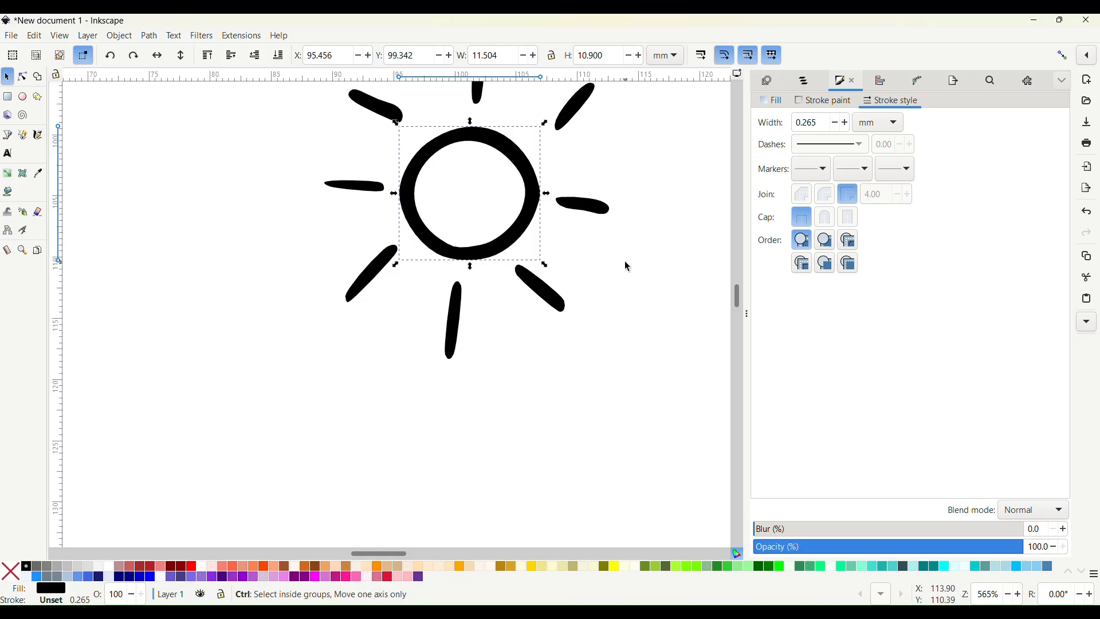
pyautogui.keyDown('ctrl'); pyautogui.scroll(-2, 627, 263); pyautogui.keyUp('ctrl')
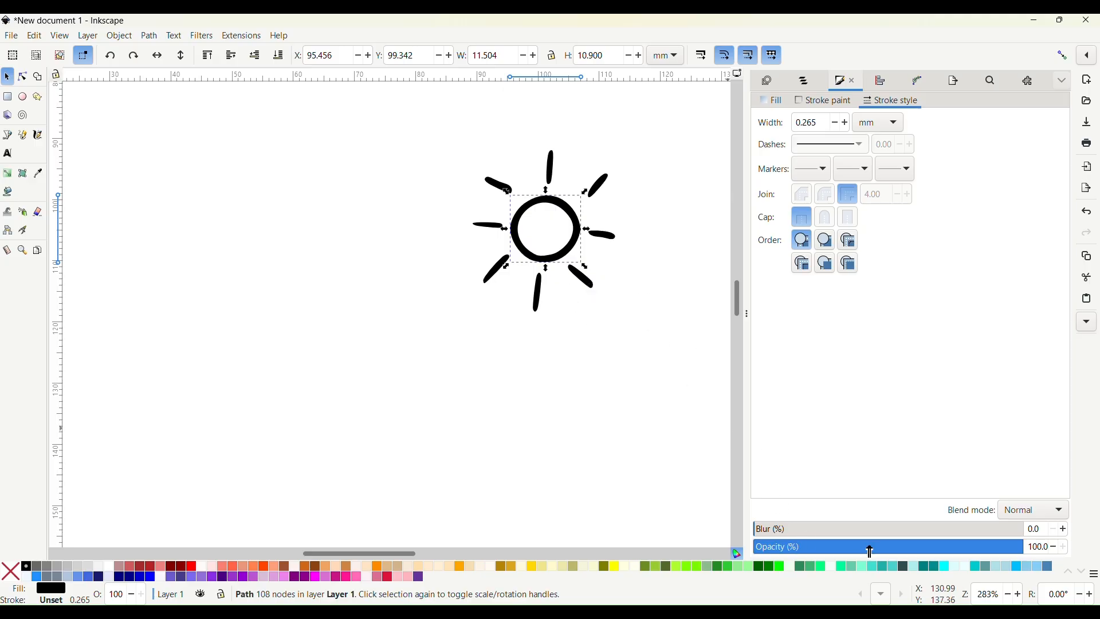
pyautogui.click(874, 550)
pyautogui.click(607, 440)
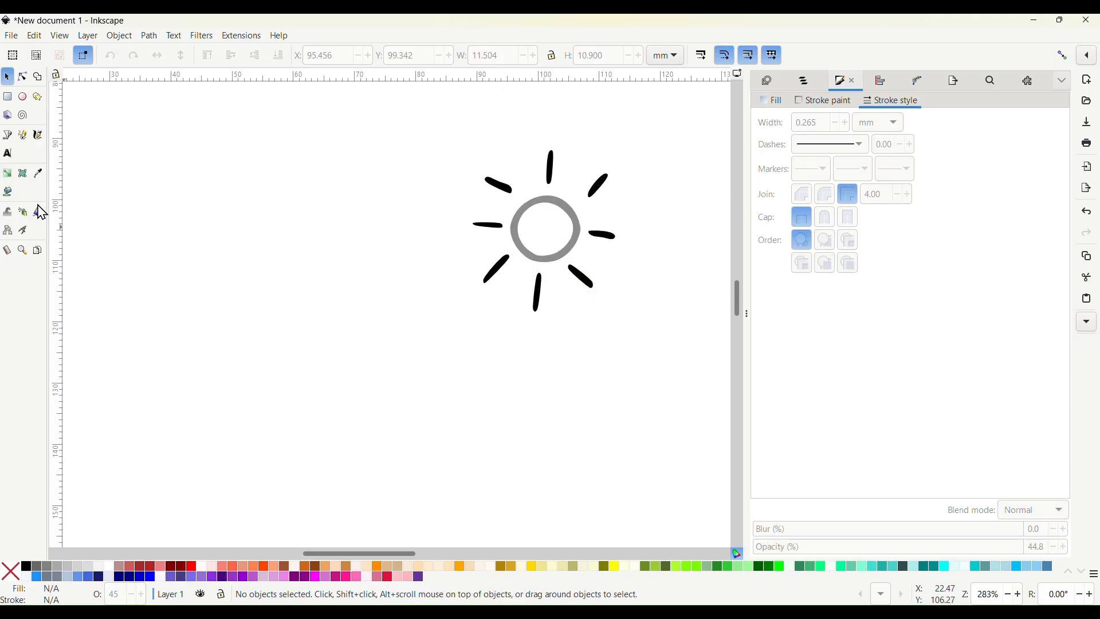
# Draw four short freehand rungs across the sun's ring at its bottom, right, top and left, appending them all to one path
pyautogui.click(23, 135)
pyautogui.scroll(2, 537, 237)
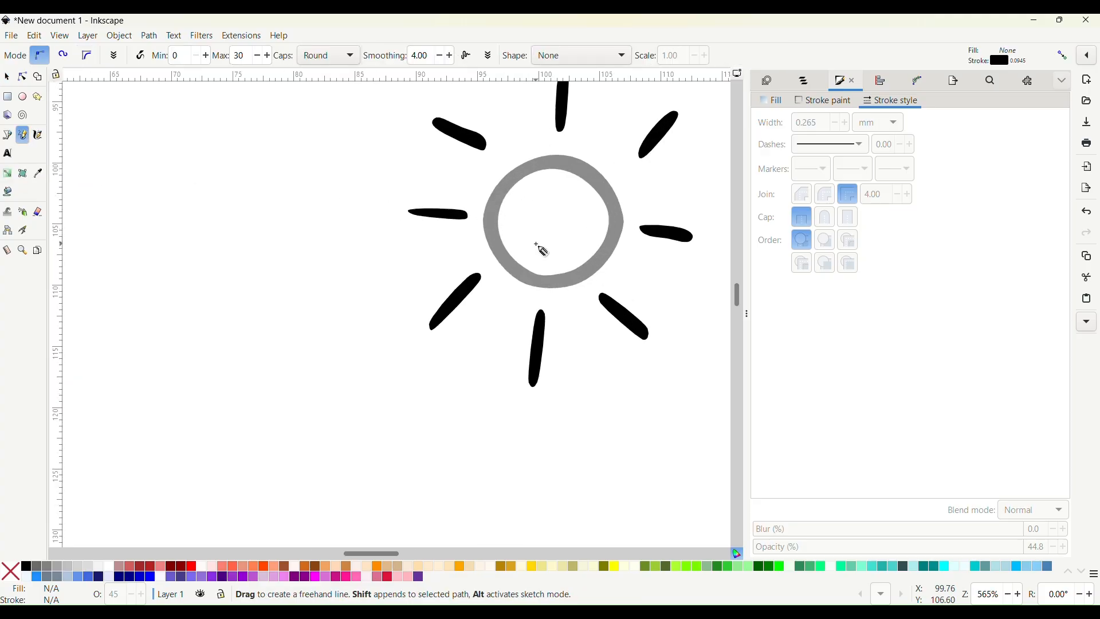
pyautogui.moveTo(549, 276); pyautogui.dragTo(549, 295)
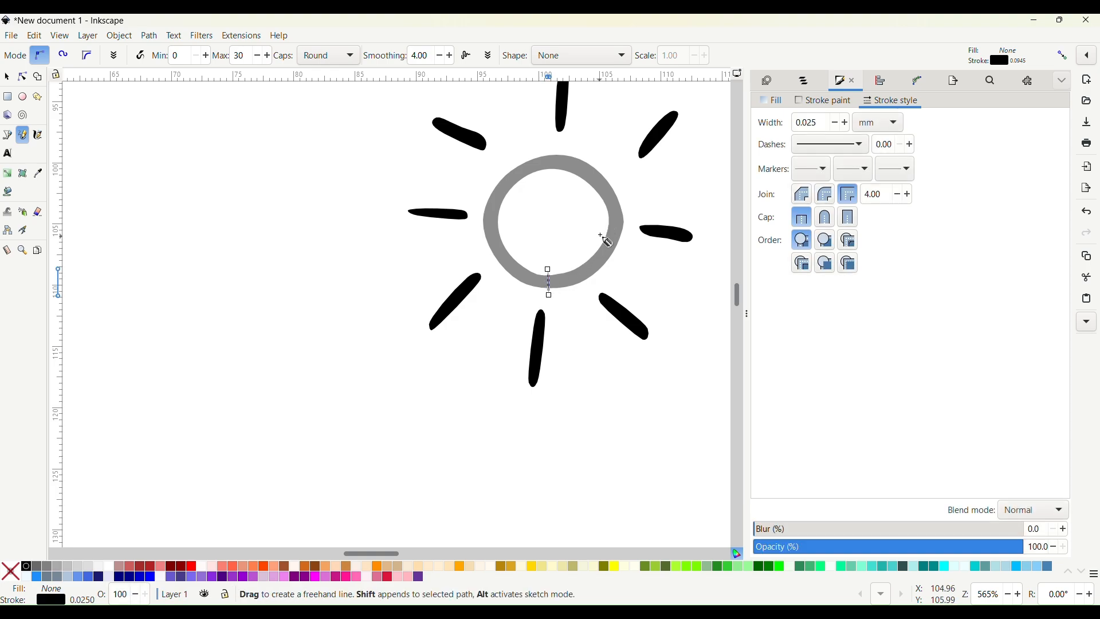
pyautogui.press('shift')
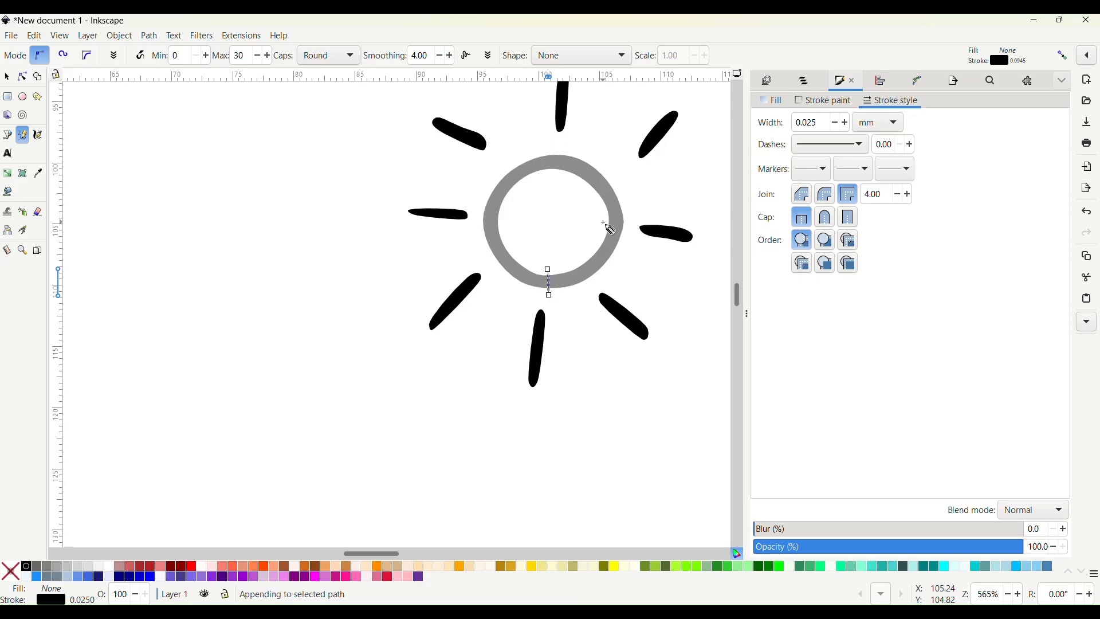
pyautogui.moveTo(628, 223); pyautogui.dragTo(628, 223)
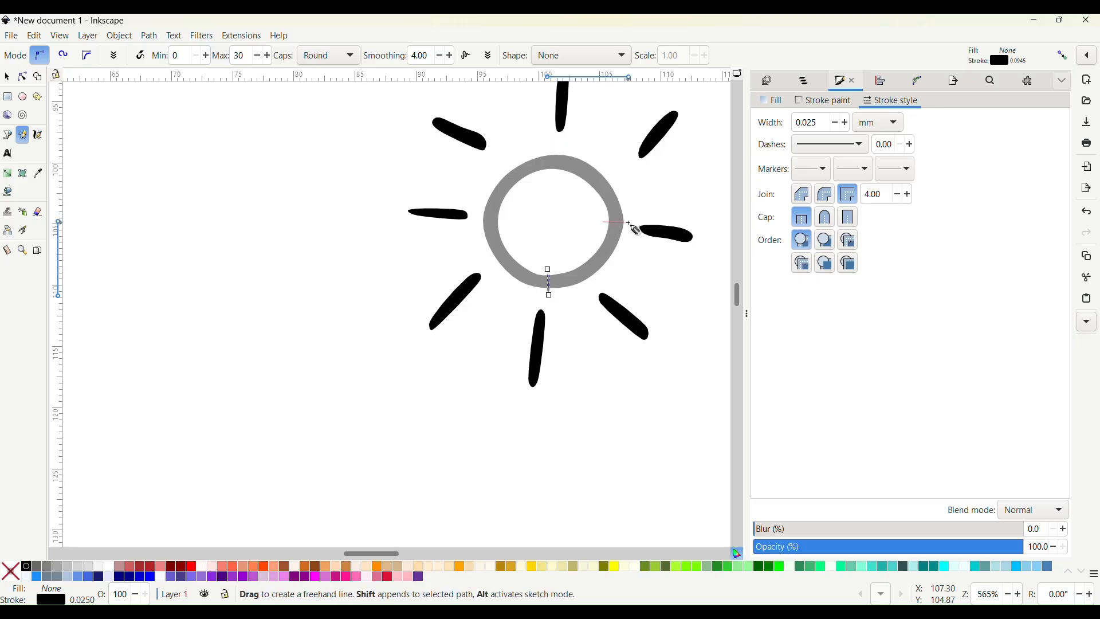
pyautogui.press('shift')
pyautogui.moveTo(553, 151); pyautogui.dragTo(552, 149)
pyautogui.moveTo(510, 217); pyautogui.dragTo(477, 220)
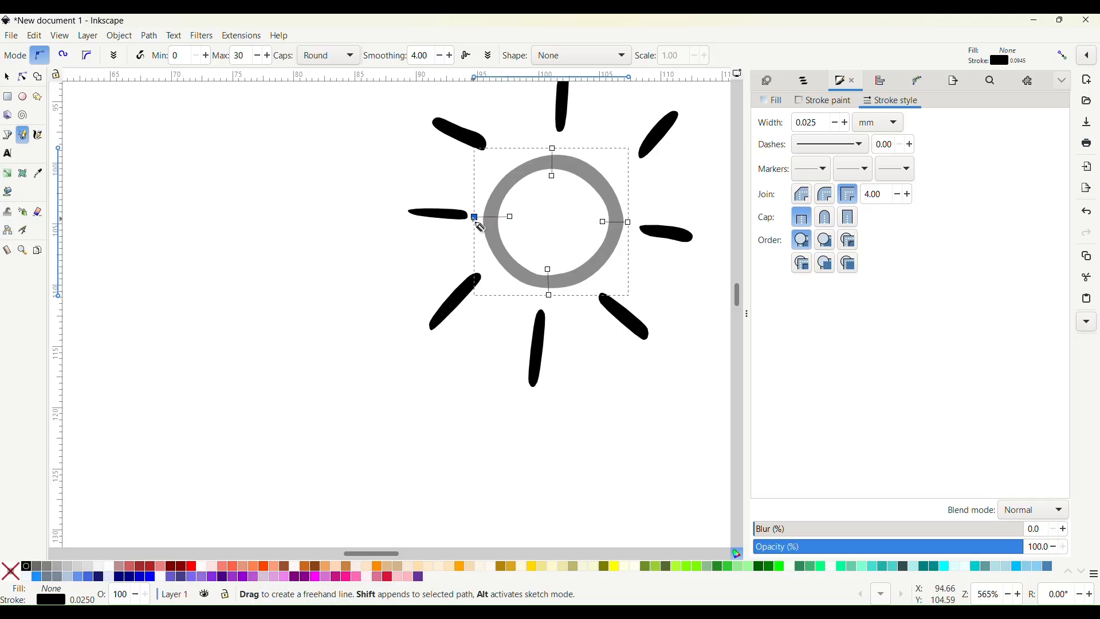
# Convert the sun's ring and its rungs to a satin column with Fill to Satin, using center-walk underlay and not keeping the original fill
pyautogui.click(11, 79)
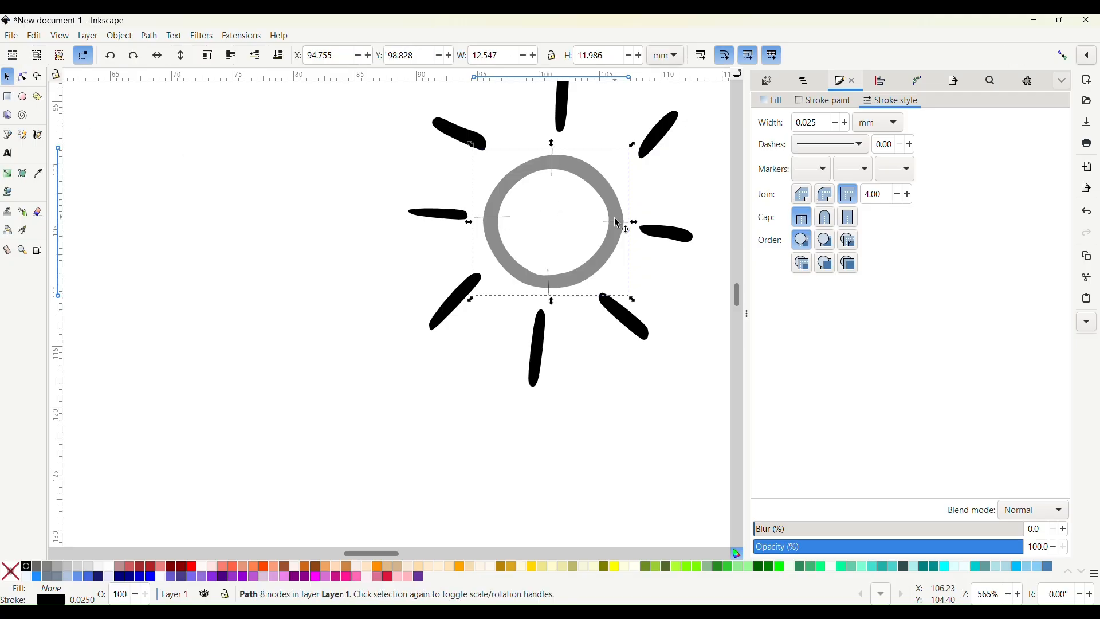
pyautogui.press('shift')
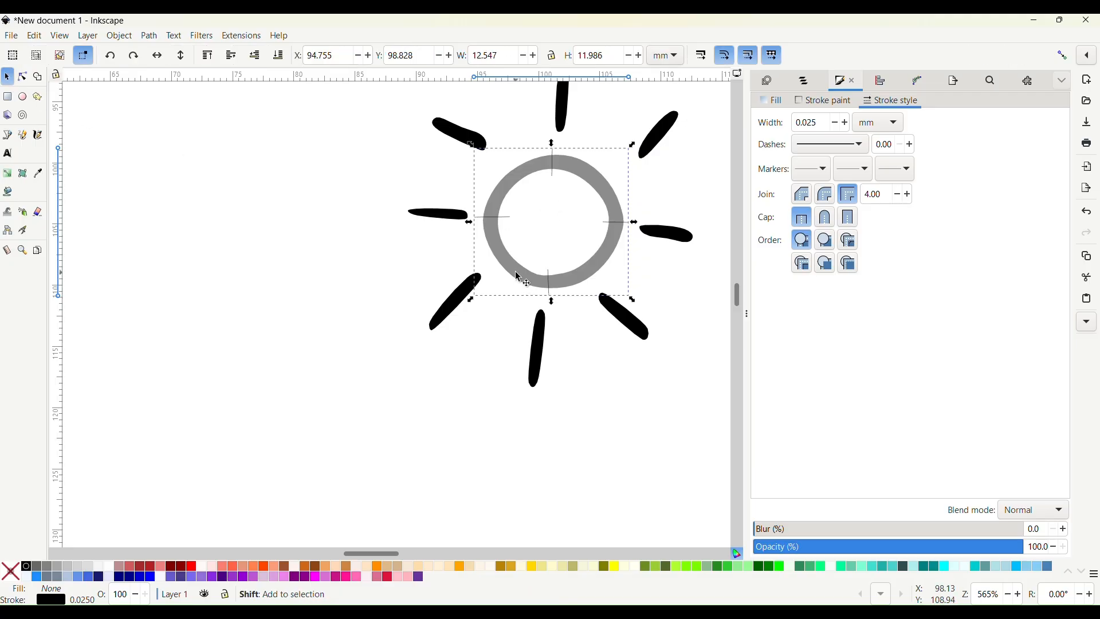
pyautogui.keyDown('shift'); pyautogui.click(518, 275); pyautogui.keyUp('shift')
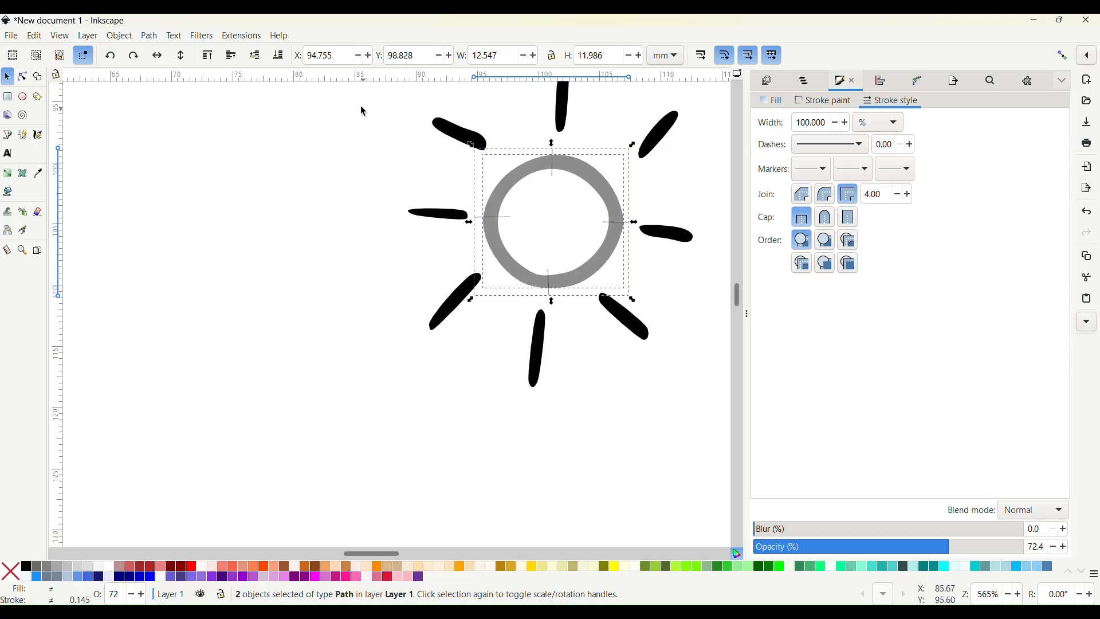
pyautogui.click(243, 37)
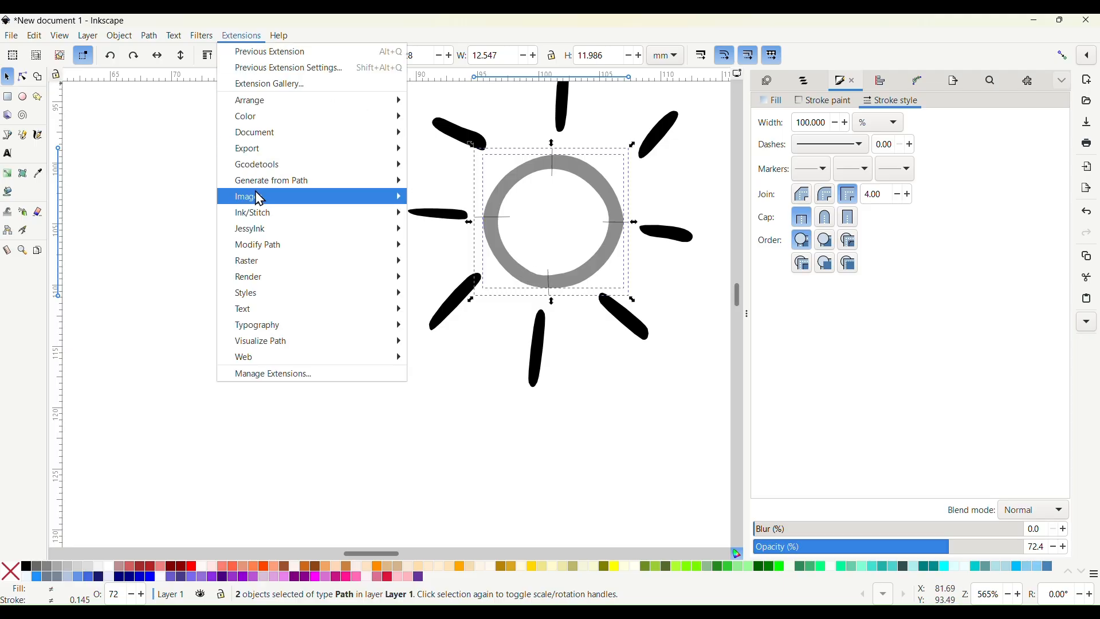
pyautogui.moveTo(258, 214)
pyautogui.moveTo(511, 395)
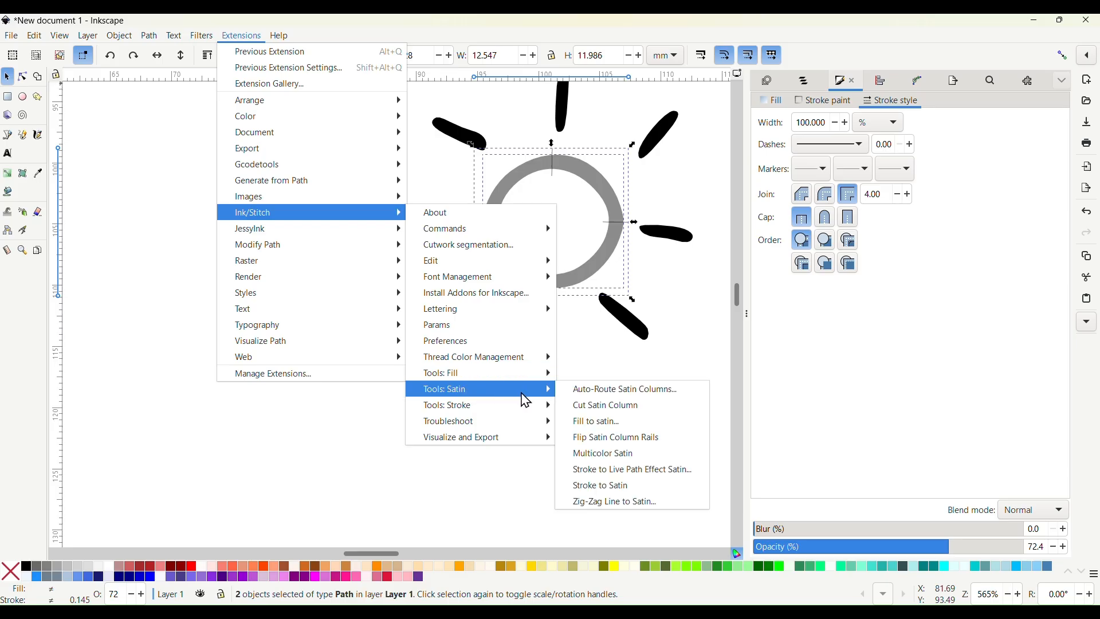
pyautogui.click(582, 421)
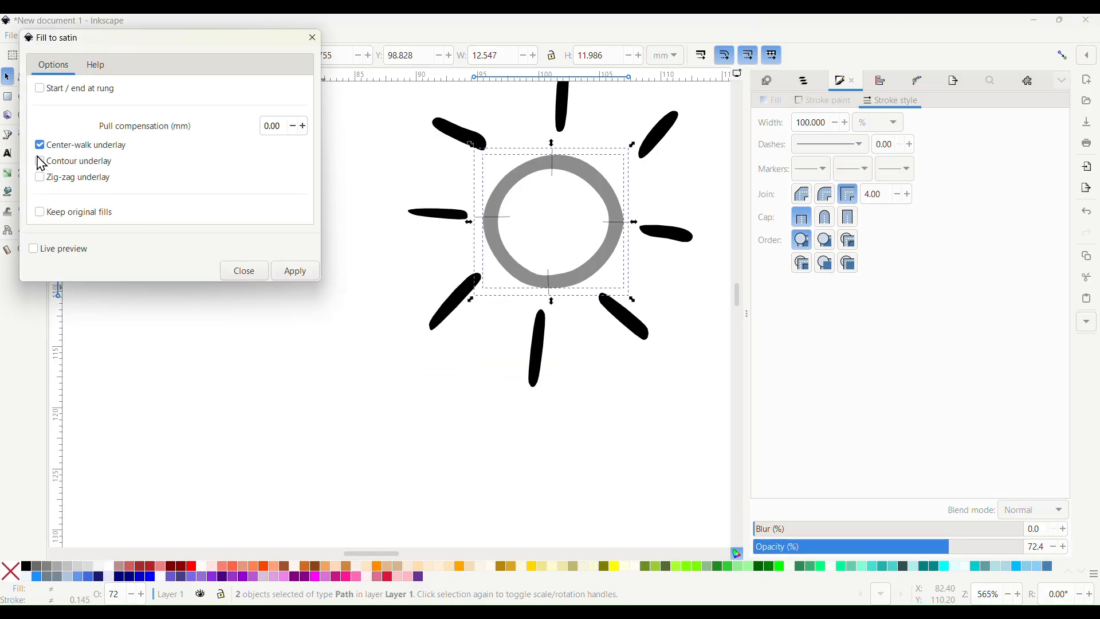
pyautogui.click(294, 273)
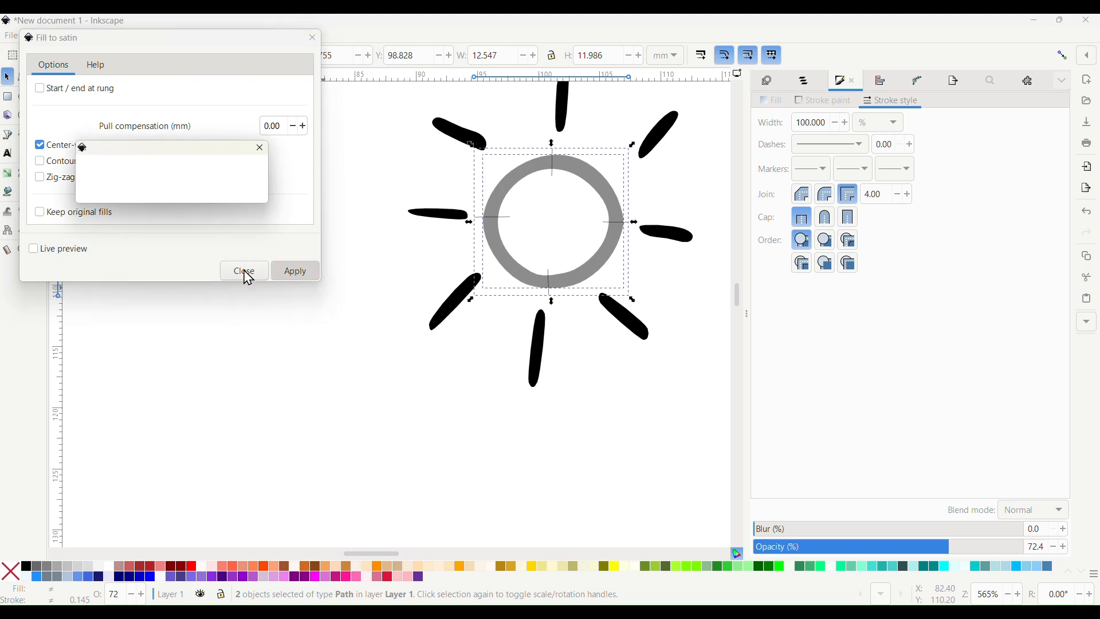
pyautogui.click(243, 273)
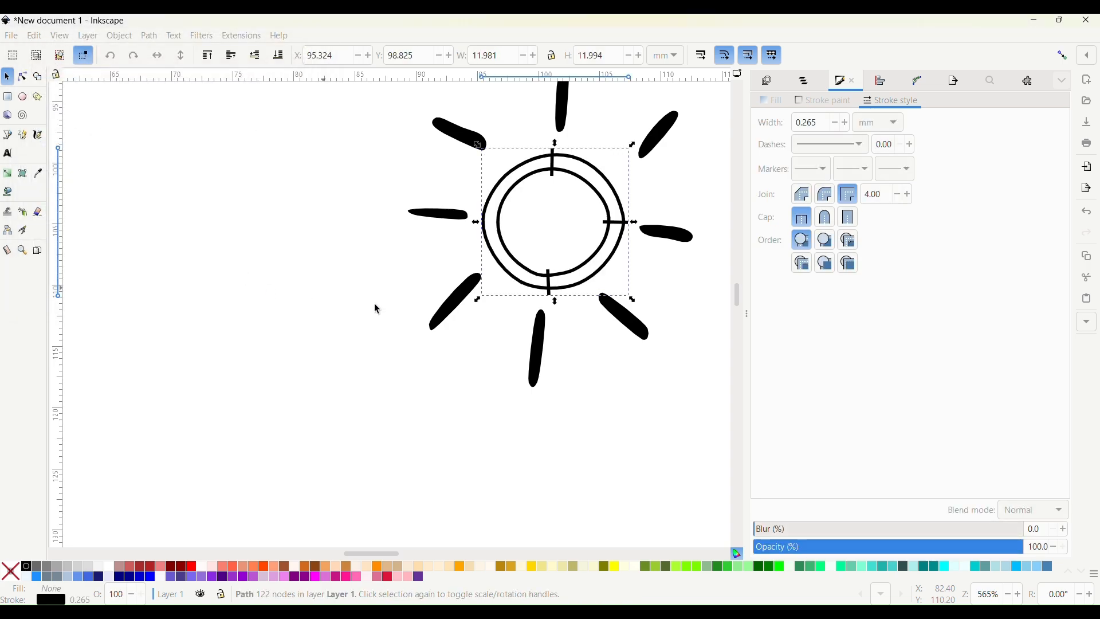
# Set the ring's peak-to-peak zig-zag spacing to 0.3 mm in the Ink/Stitch embroidery parameters and apply it
pyautogui.click(241, 36)
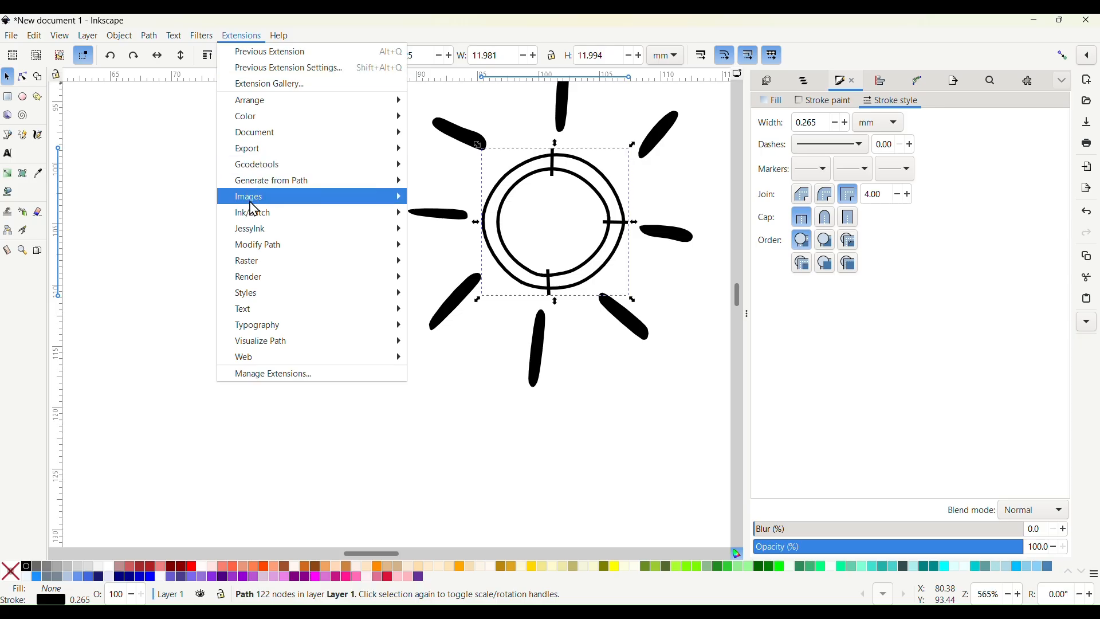
pyautogui.moveTo(255, 213)
pyautogui.click(489, 339)
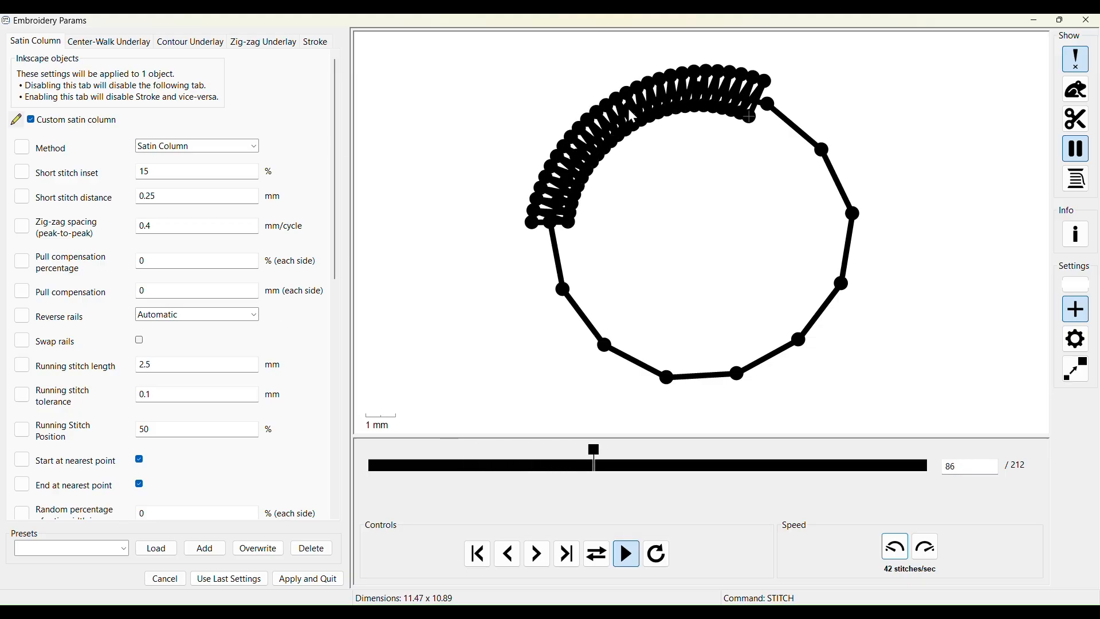
pyautogui.doubleClick(148, 226)
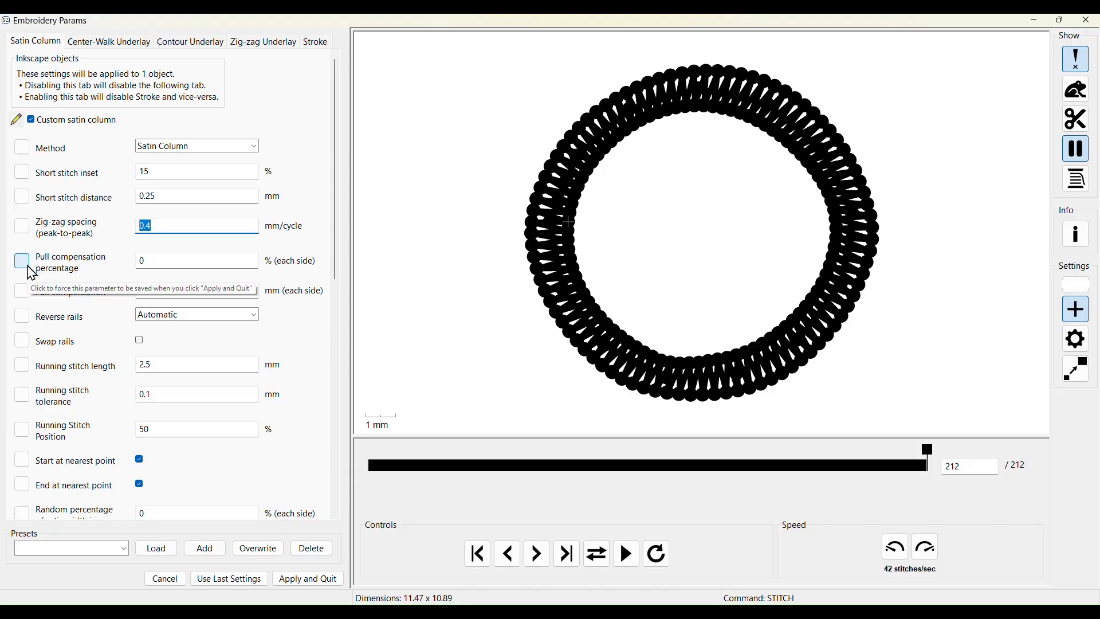
pyautogui.write('.3')
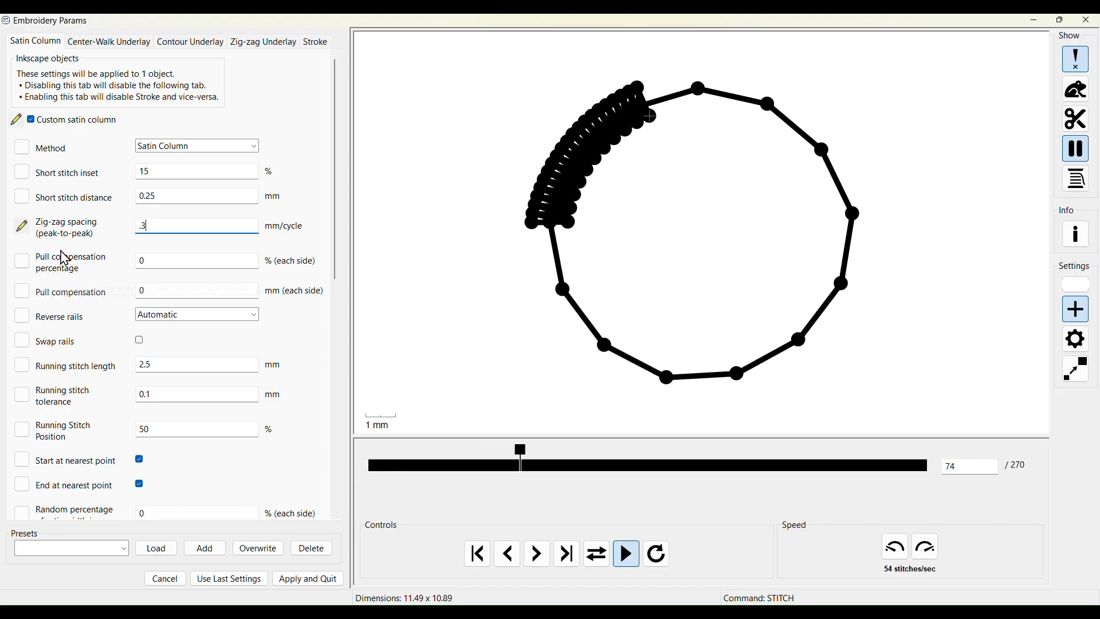
pyautogui.click(309, 579)
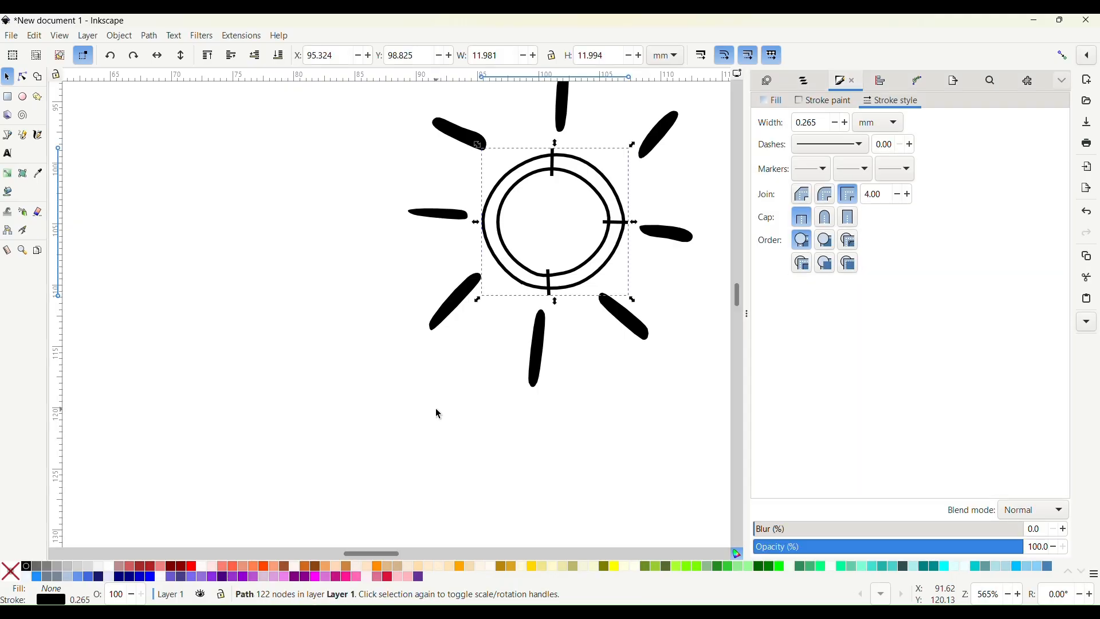
# Select all eight sun rays together, leaving out the central ring
pyautogui.click(537, 367)
pyautogui.scroll(-2, 575, 388)
pyautogui.keyDown('shift'); pyautogui.click(605, 347); pyautogui.keyUp('shift')
pyautogui.keyDown('shift'); pyautogui.click(620, 313); pyautogui.keyUp('shift')
pyautogui.keyDown('shift'); pyautogui.click(618, 260); pyautogui.keyUp('shift')
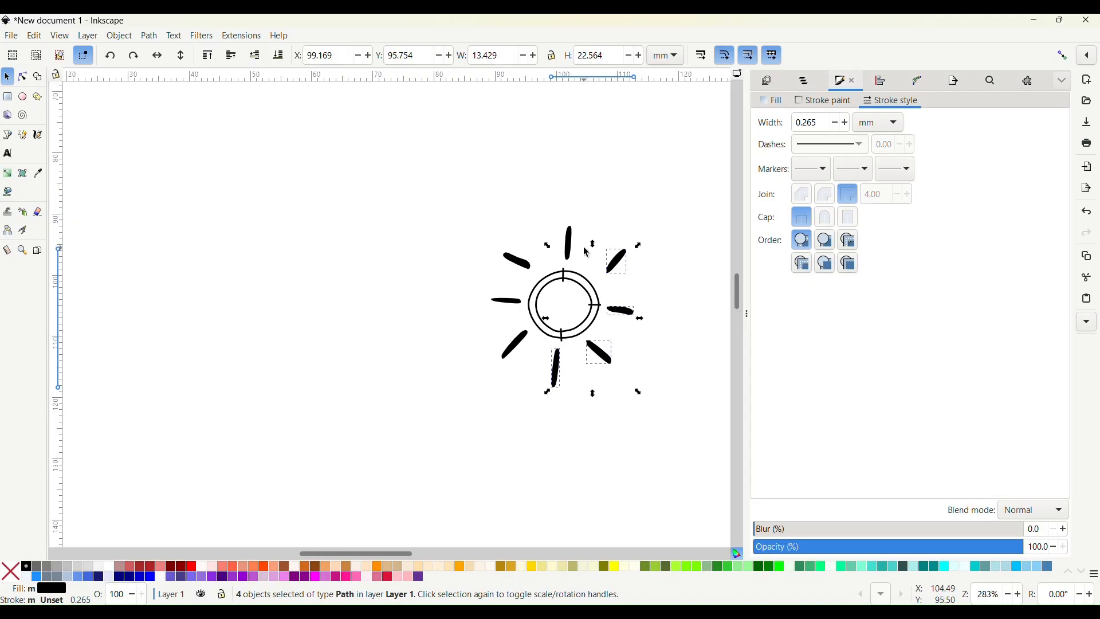
pyautogui.keyDown('shift'); pyautogui.click(571, 253); pyautogui.keyUp('shift')
pyautogui.keyDown('shift'); pyautogui.click(517, 261); pyautogui.keyUp('shift')
pyautogui.keyDown('shift'); pyautogui.click(505, 302); pyautogui.keyUp('shift')
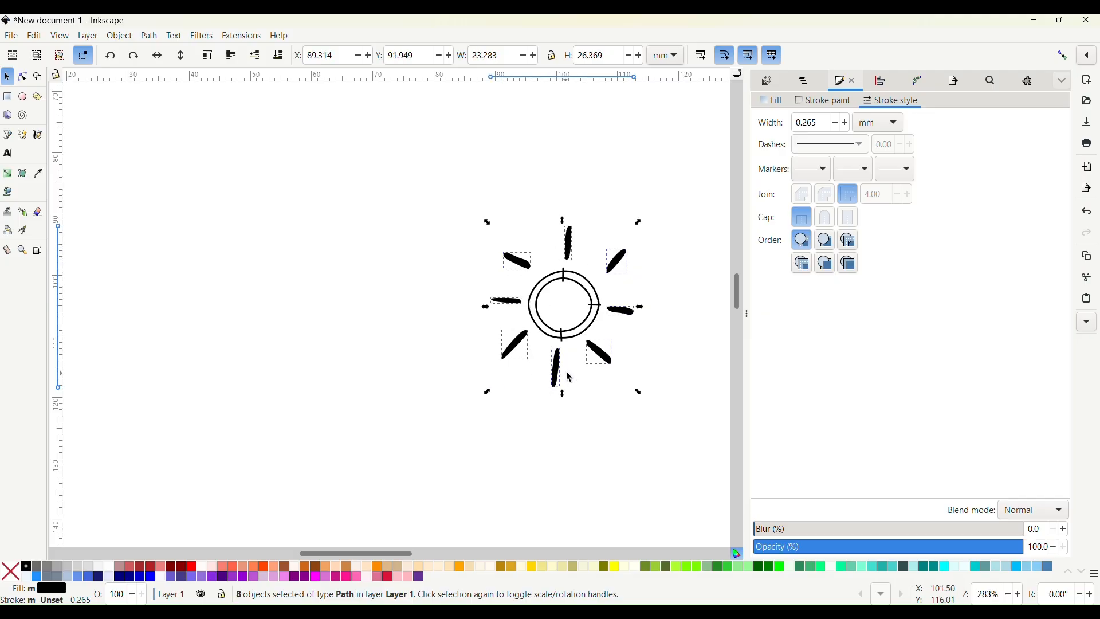
# Convert the eight rays to centre lines with Fill to Stroke, using 0.20 mm line width and Keep original turned off
pyautogui.hscroll(2, 567, 380)
pyautogui.scroll(3, 541, 379)
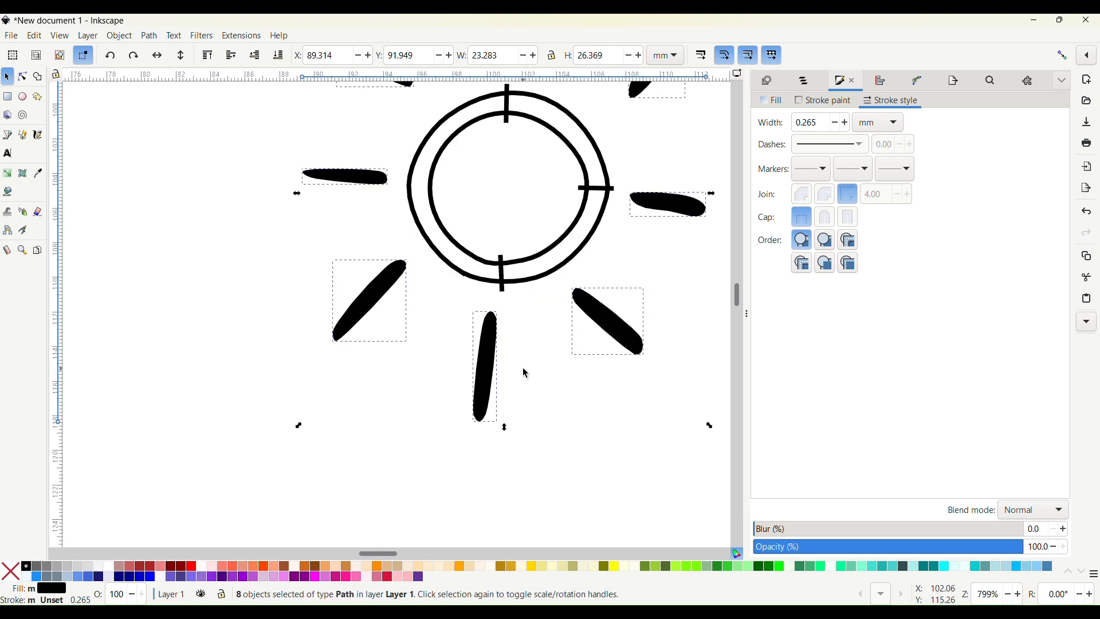
pyautogui.scroll(-4, 526, 373)
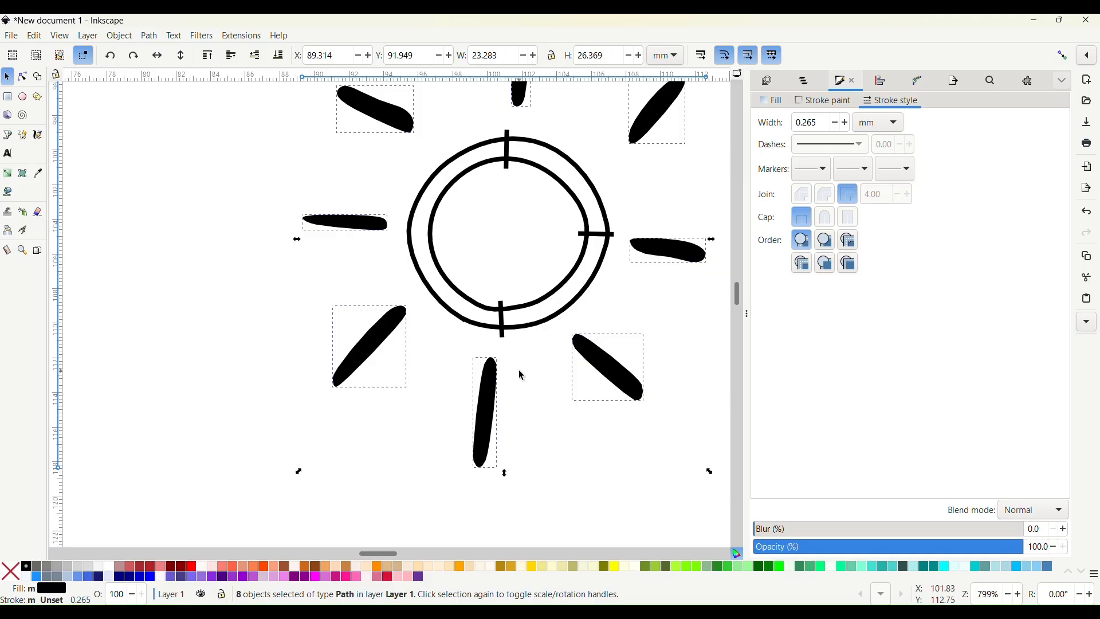
pyautogui.scroll(4, 519, 375)
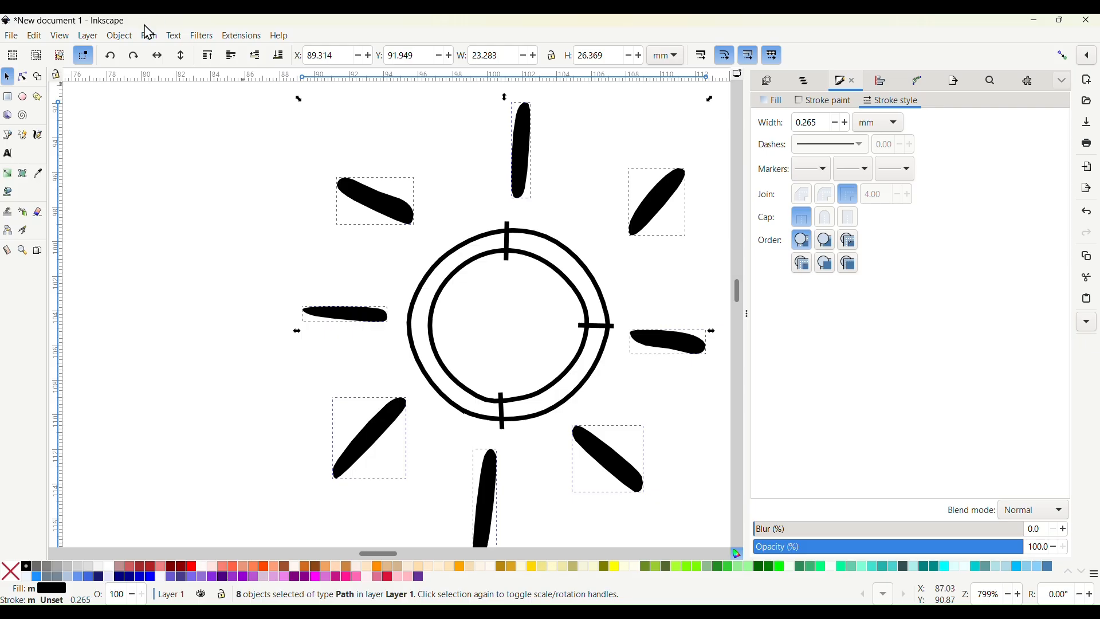
pyautogui.click(243, 39)
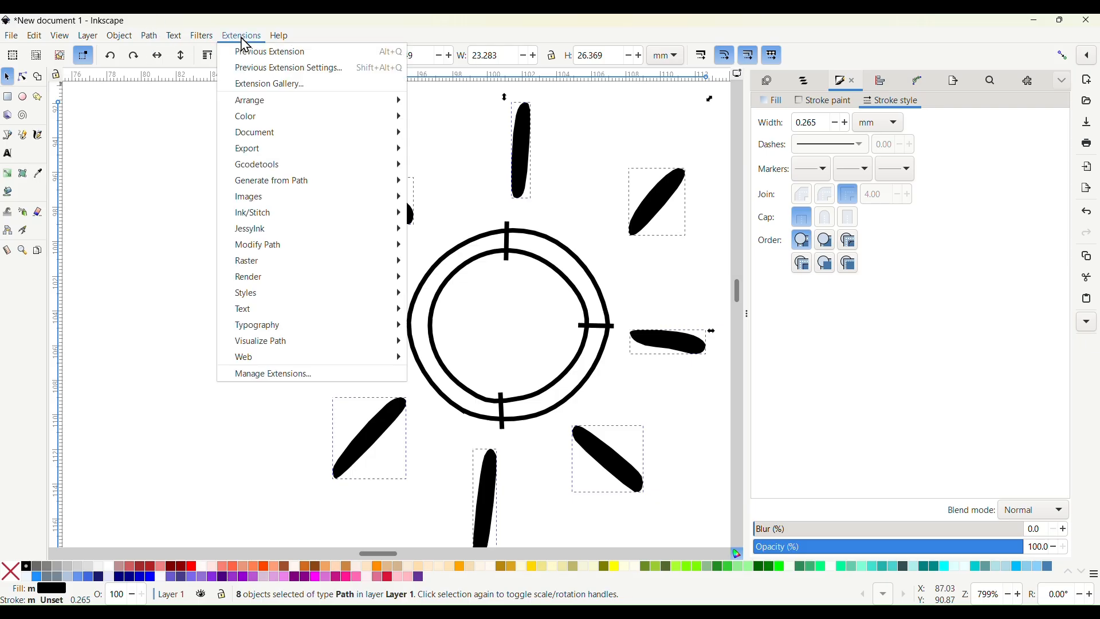
pyautogui.moveTo(287, 218)
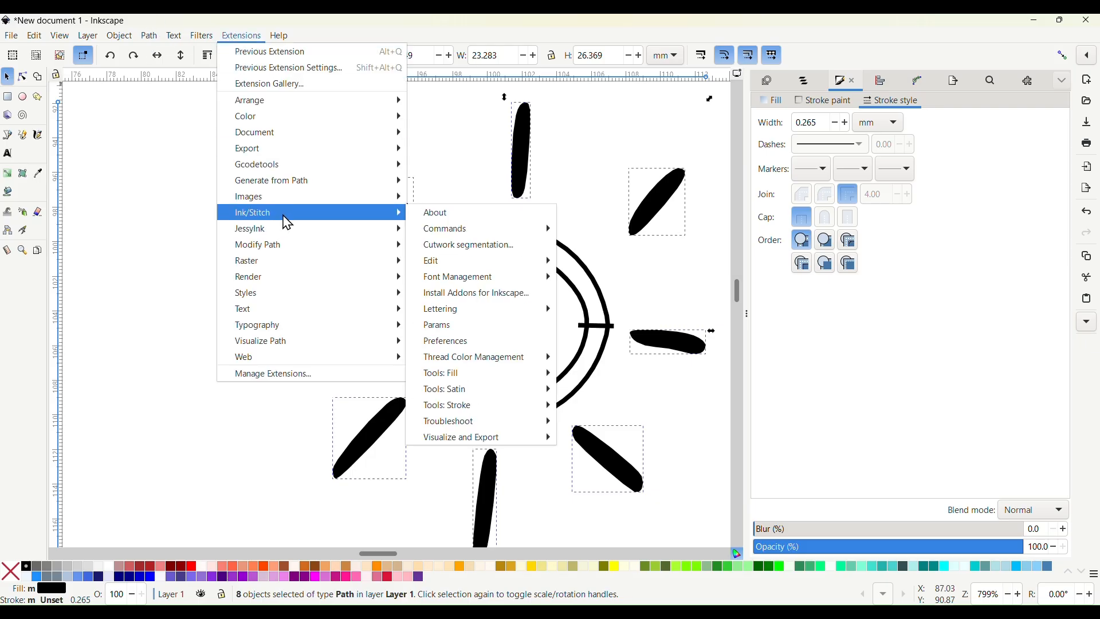
pyautogui.moveTo(439, 381)
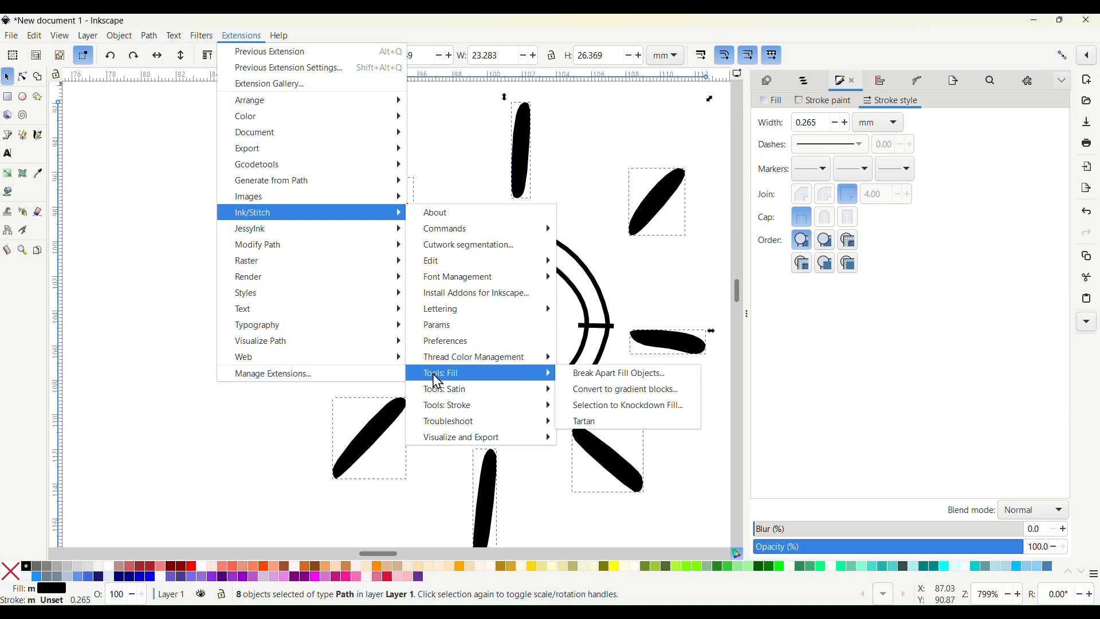
pyautogui.moveTo(438, 417)
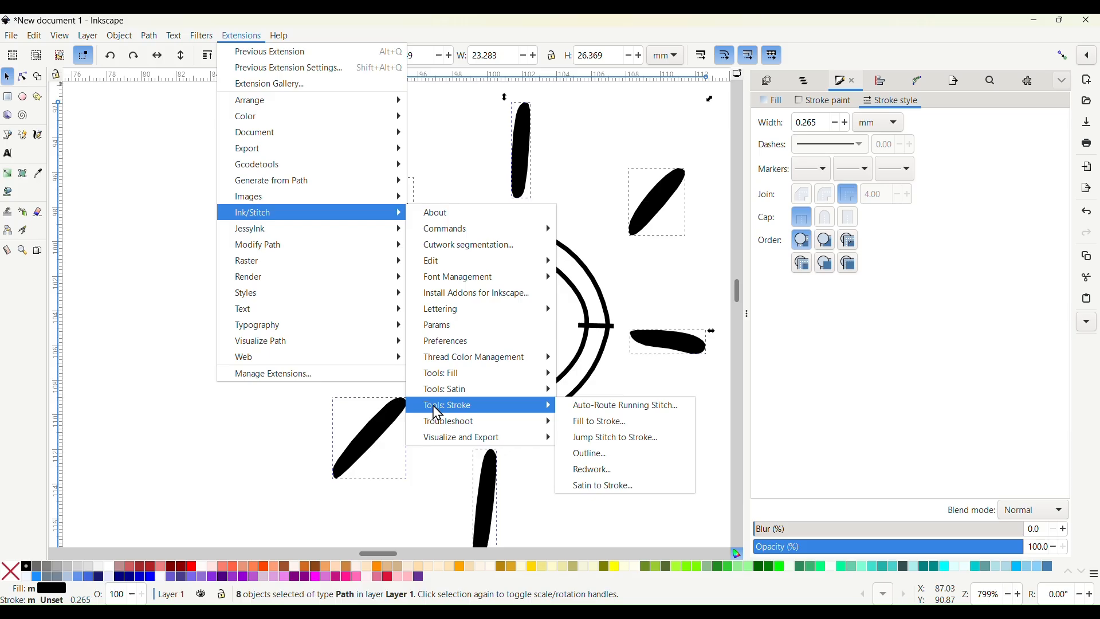
pyautogui.click(580, 421)
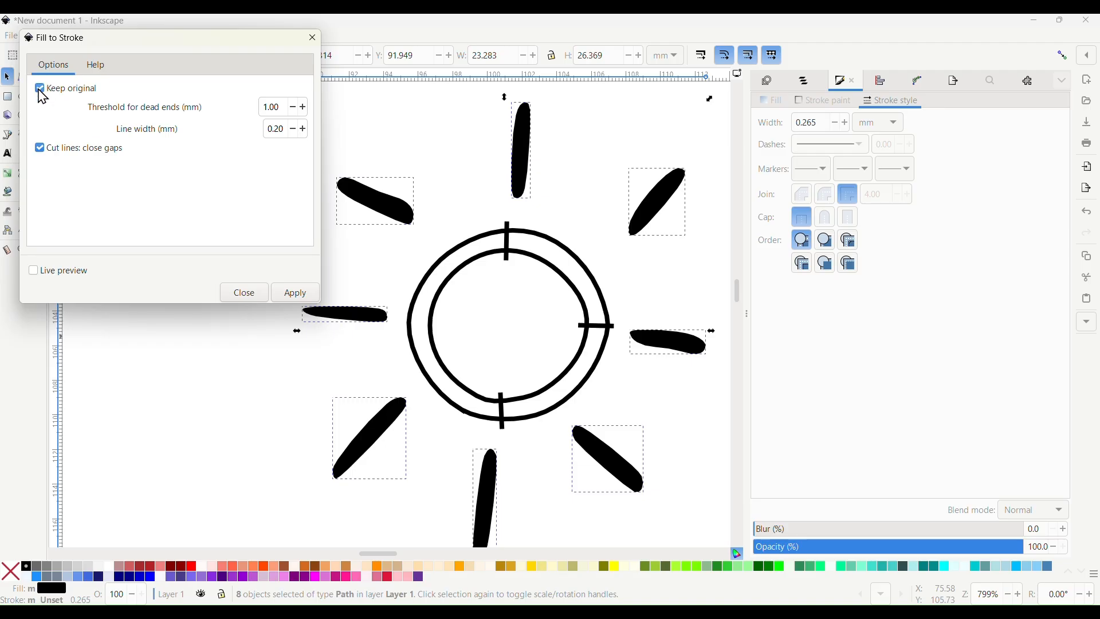
pyautogui.click(296, 293)
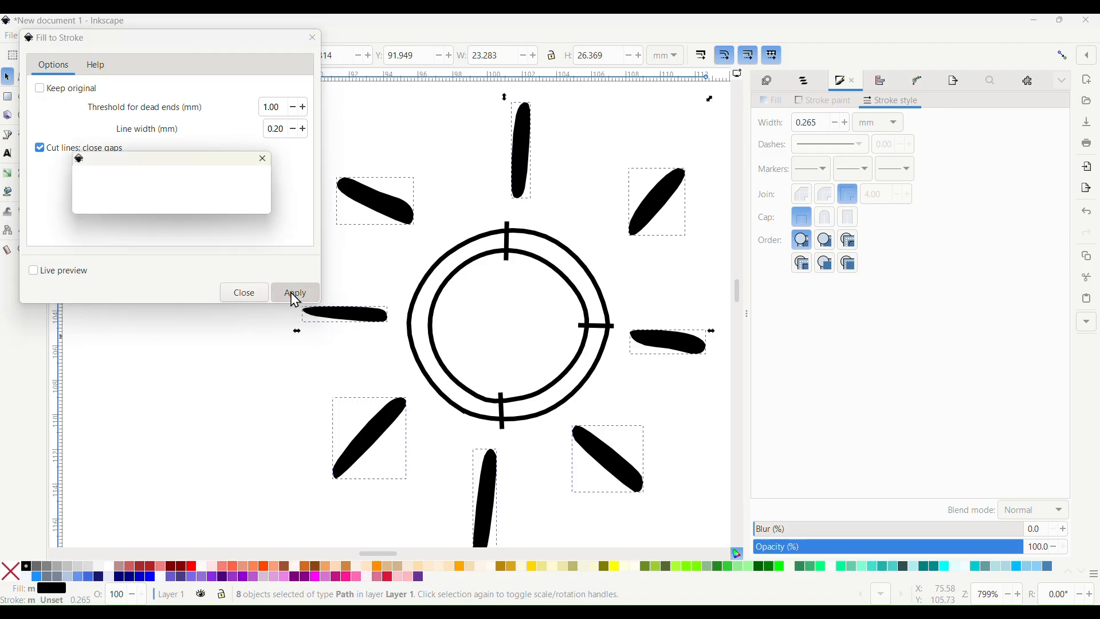
pyautogui.click(245, 297)
# Reduce the lower-left ray to its two end nodes and make the segment between them a straight line
pyautogui.scroll(-2, 331, 324)
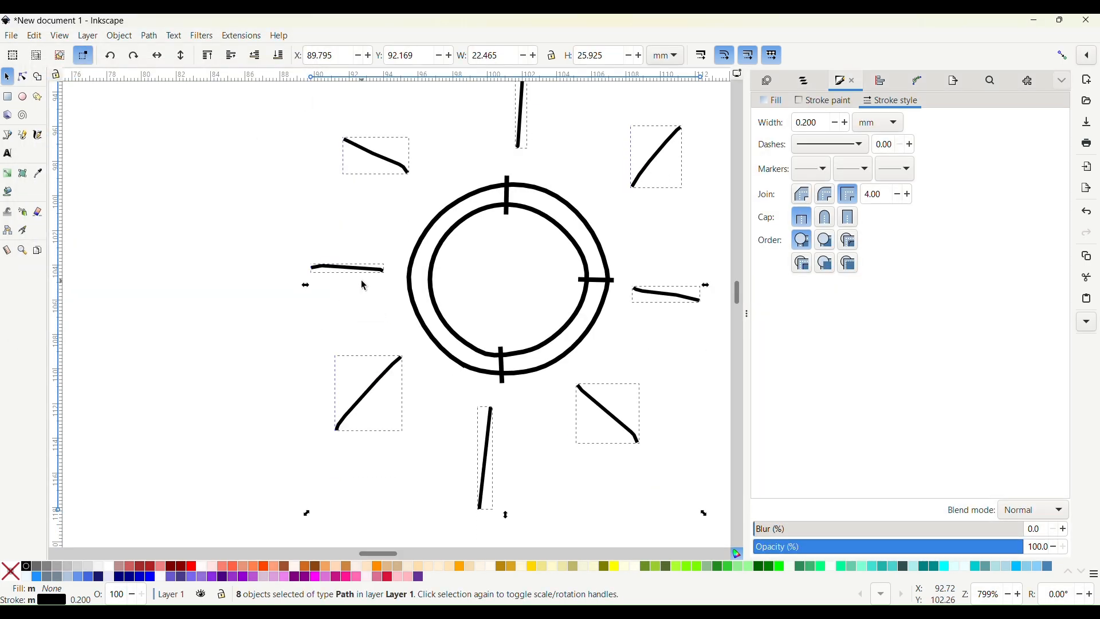
pyautogui.scroll(-2, 364, 285)
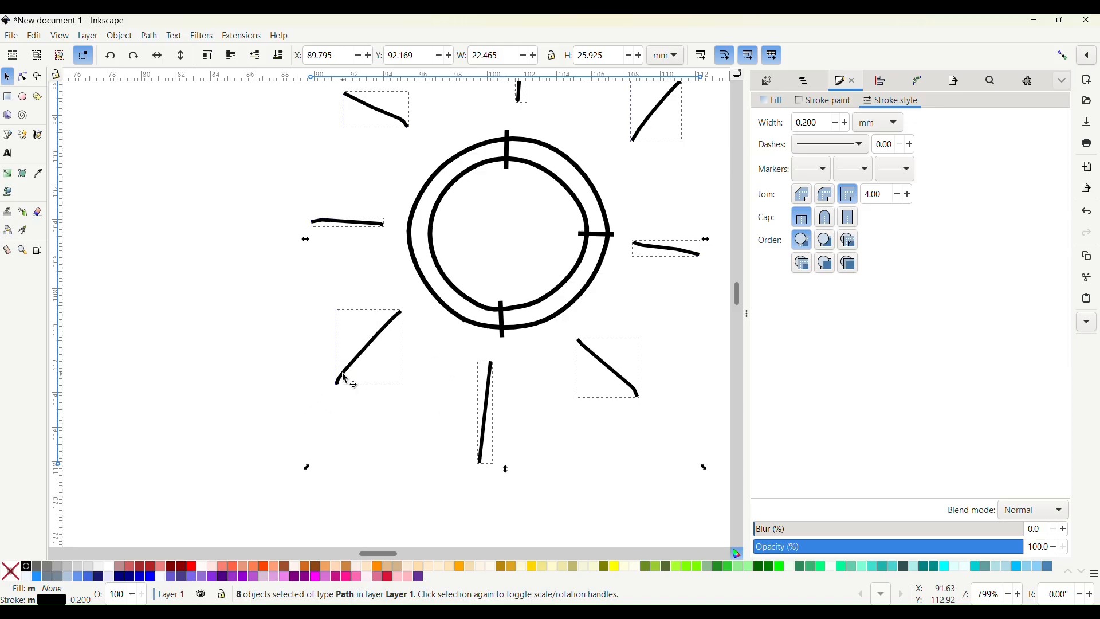
pyautogui.click(23, 78)
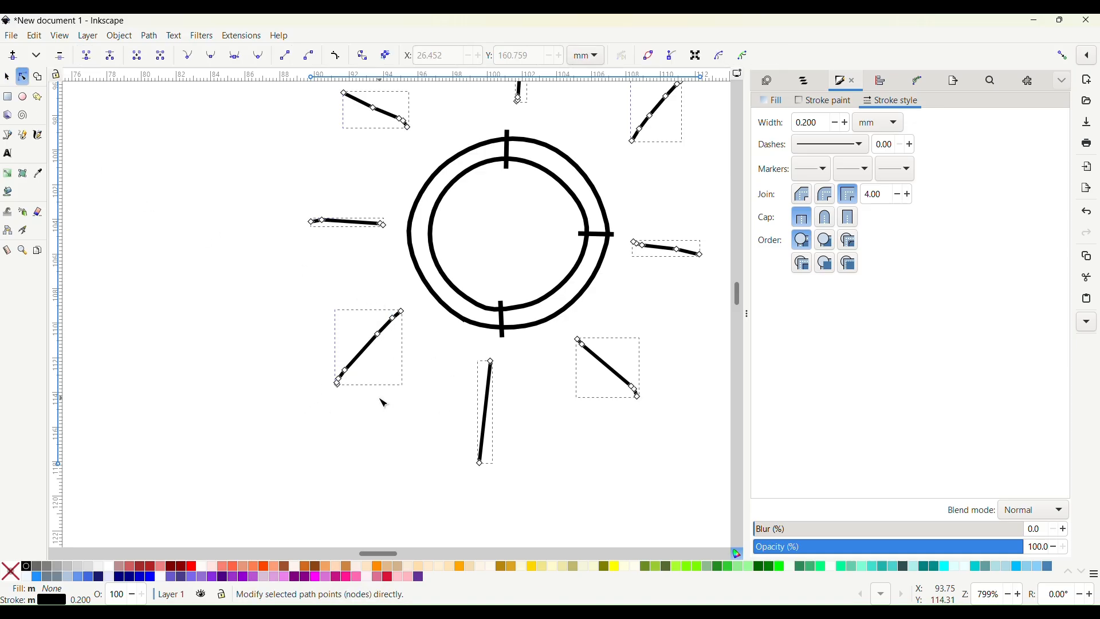
pyautogui.keyDown('ctrl'); pyautogui.scroll(2, 371, 400); pyautogui.keyUp('ctrl')
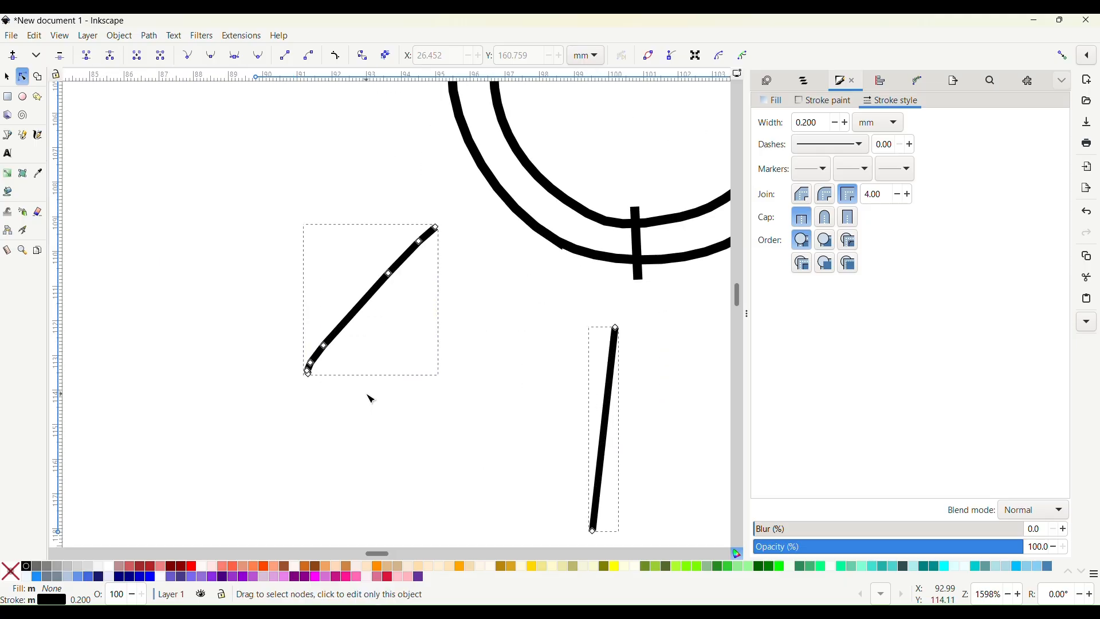
pyautogui.click(363, 312)
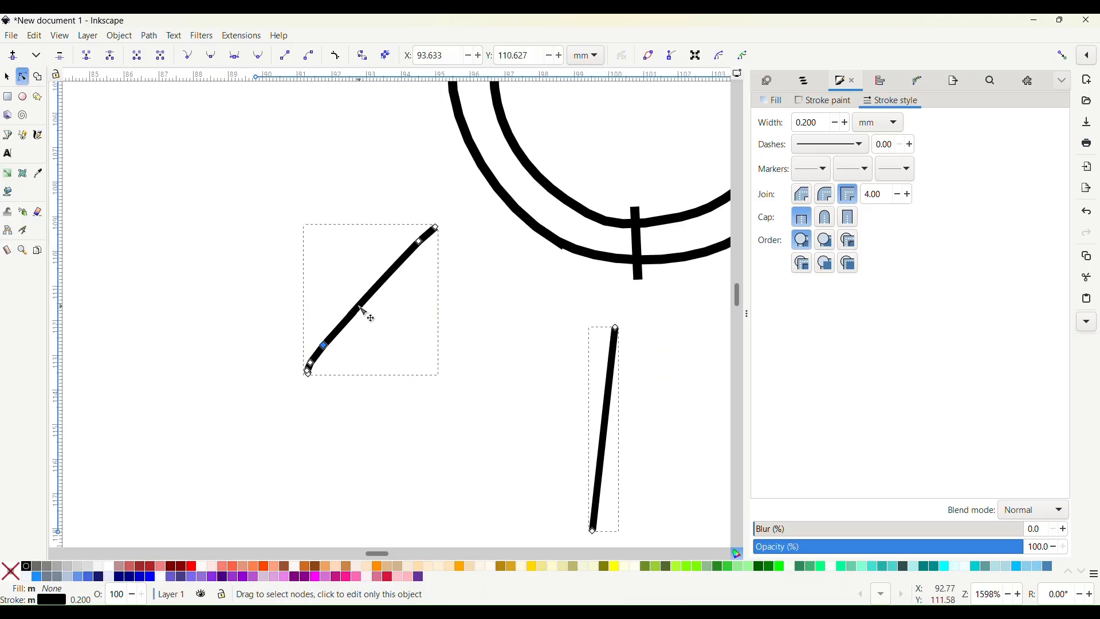
pyautogui.moveTo(363, 315); pyautogui.dragTo(369, 323)
pyautogui.click(308, 371)
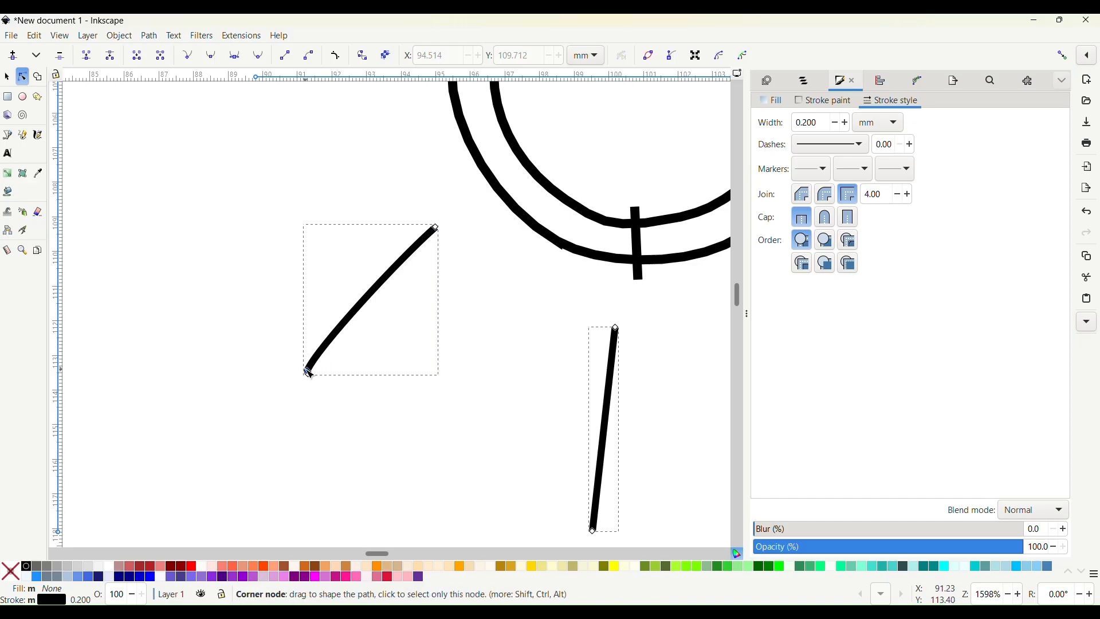
pyautogui.click(375, 295)
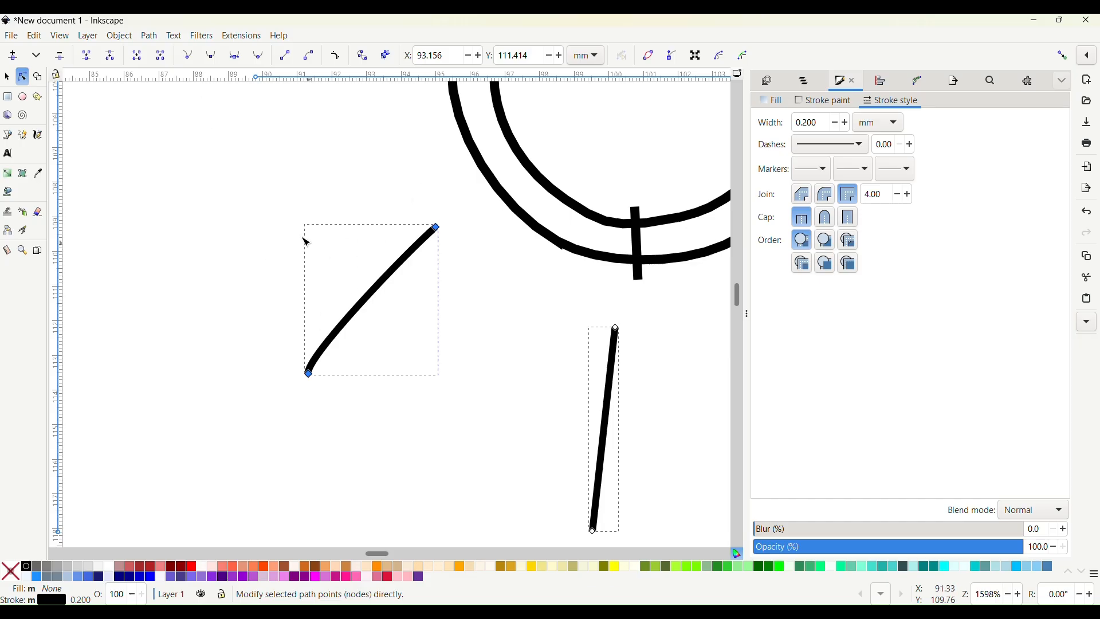
pyautogui.click(285, 56)
# Make the segment of the ray directly below the ring a straight line
pyautogui.scroll(-2, 275, 180)
pyautogui.scroll(-2, 275, 180)
pyautogui.click(604, 347)
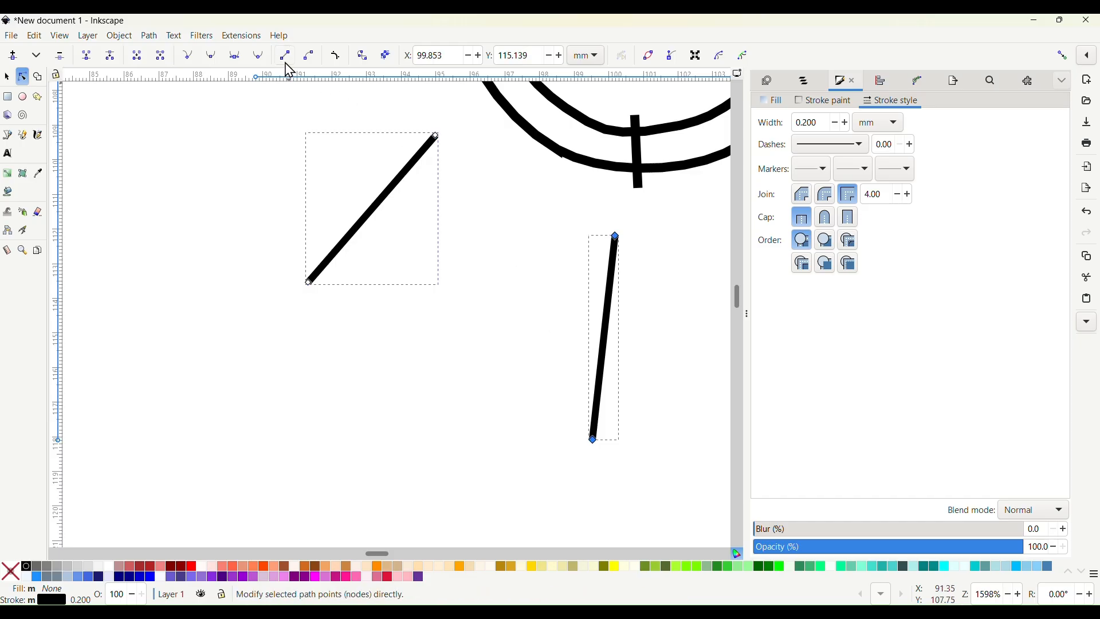
# Delete the inner nodes of the ray directly left of the ring and straighten its remaining segment
pyautogui.scroll(-2, 375, 229)
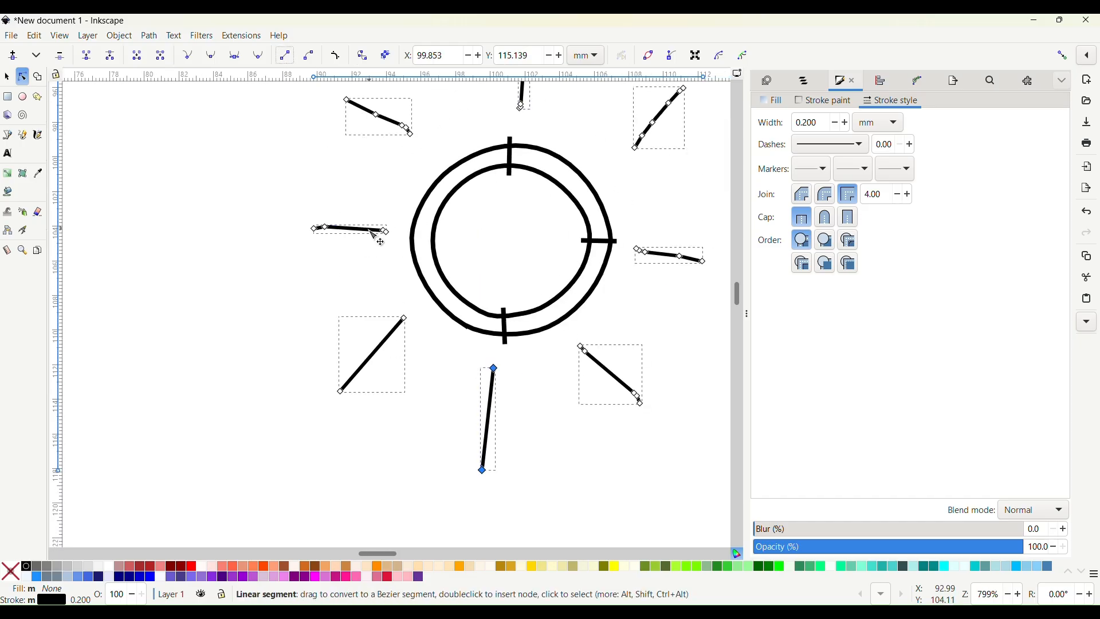
pyautogui.scroll(3, 335, 240)
pyautogui.moveTo(295, 183); pyautogui.dragTo(342, 240)
pyautogui.press('Delete')
pyautogui.click(478, 218)
pyautogui.click(368, 211)
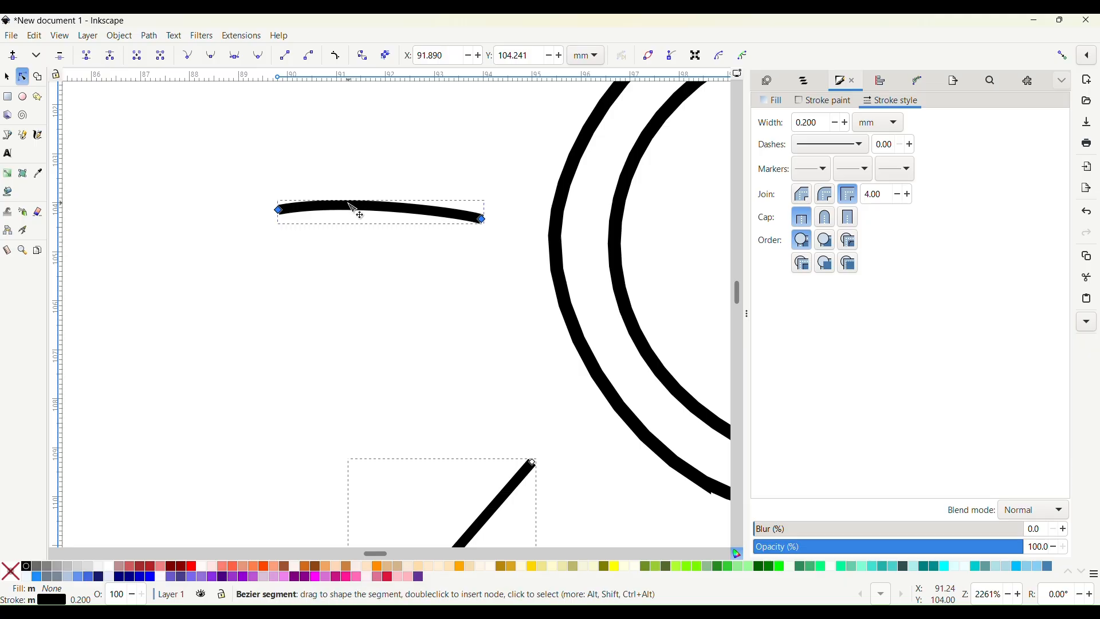
# Remove the inner nodes of the upper-left ray and convert its remaining curve to a straight line
pyautogui.scroll(10, 425, 163)
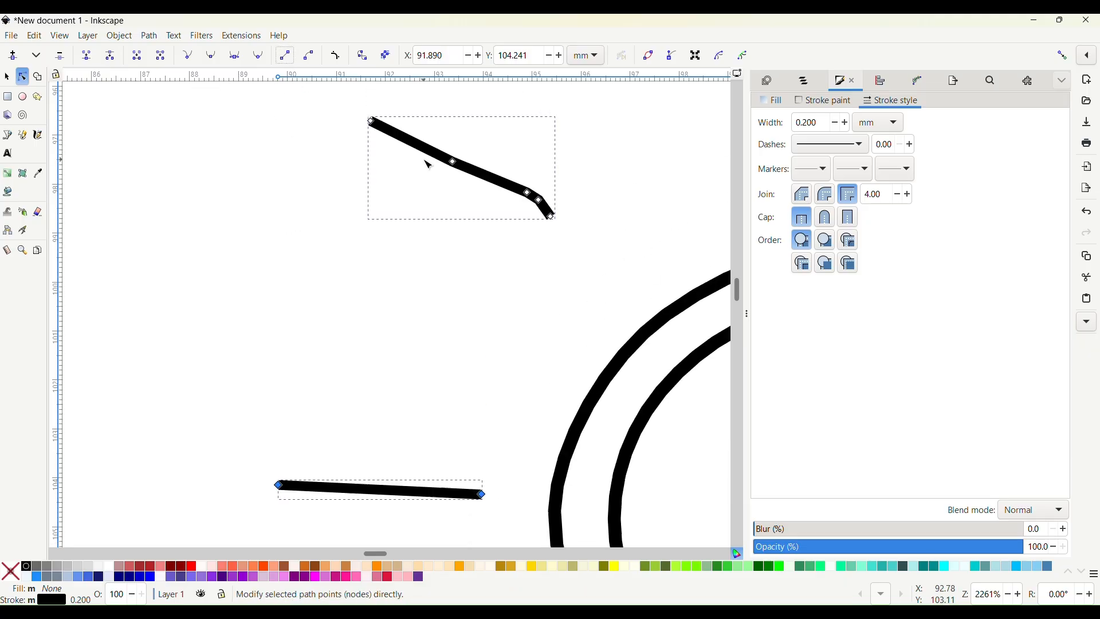
pyautogui.moveTo(445, 170); pyautogui.dragTo(545, 257)
pyautogui.press('Delete')
pyautogui.press('Delete')
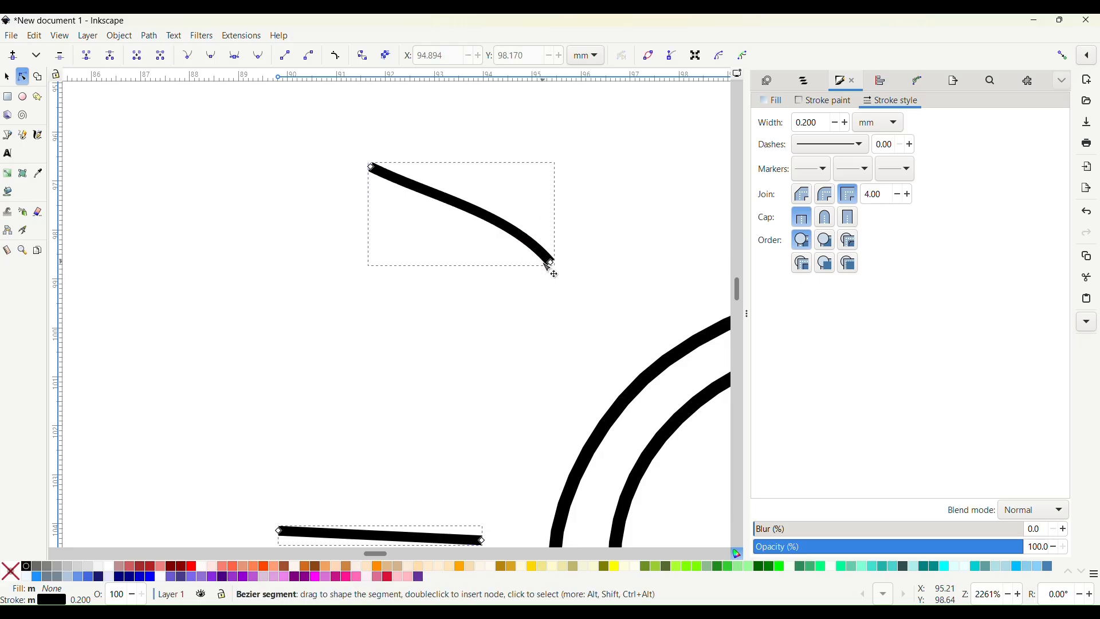
pyautogui.click(489, 227)
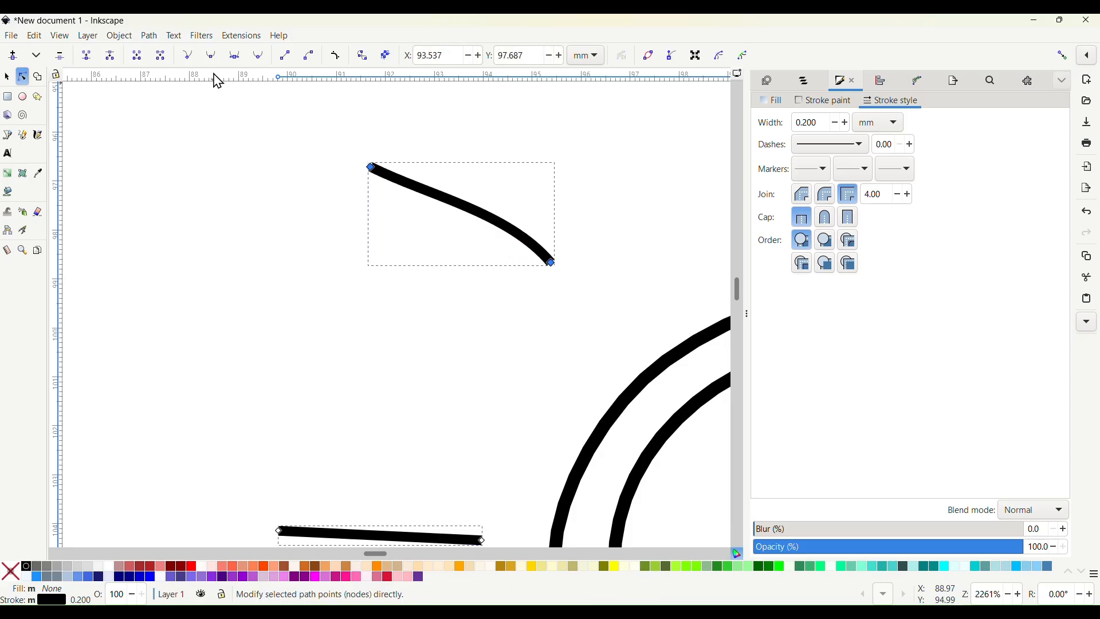
pyautogui.click(289, 62)
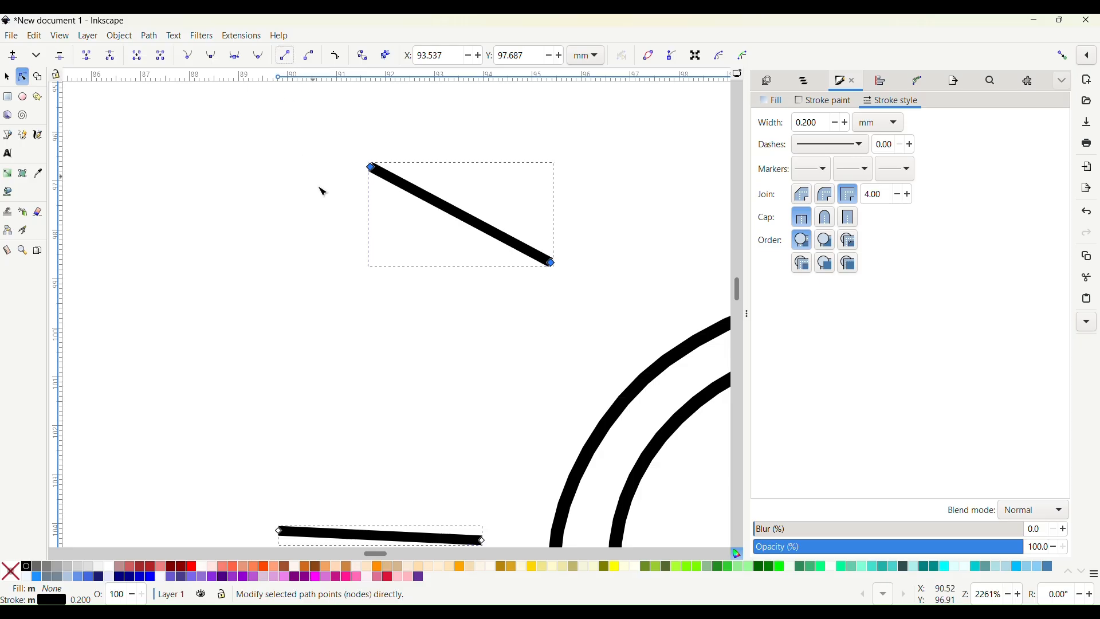
# Strip the ray directly above the ring down to its two end nodes and turn its segment into a straight line
pyautogui.scroll(-3, 323, 224)
pyautogui.hscroll(-4, 525, 174)
pyautogui.hscroll(5, 524, 176)
pyautogui.scroll(2, 499, 173)
pyautogui.scroll(3, 498, 173)
pyautogui.click(482, 177)
pyautogui.scroll(3, 452, 203)
pyautogui.scroll(-1, 427, 211)
pyautogui.click(431, 215)
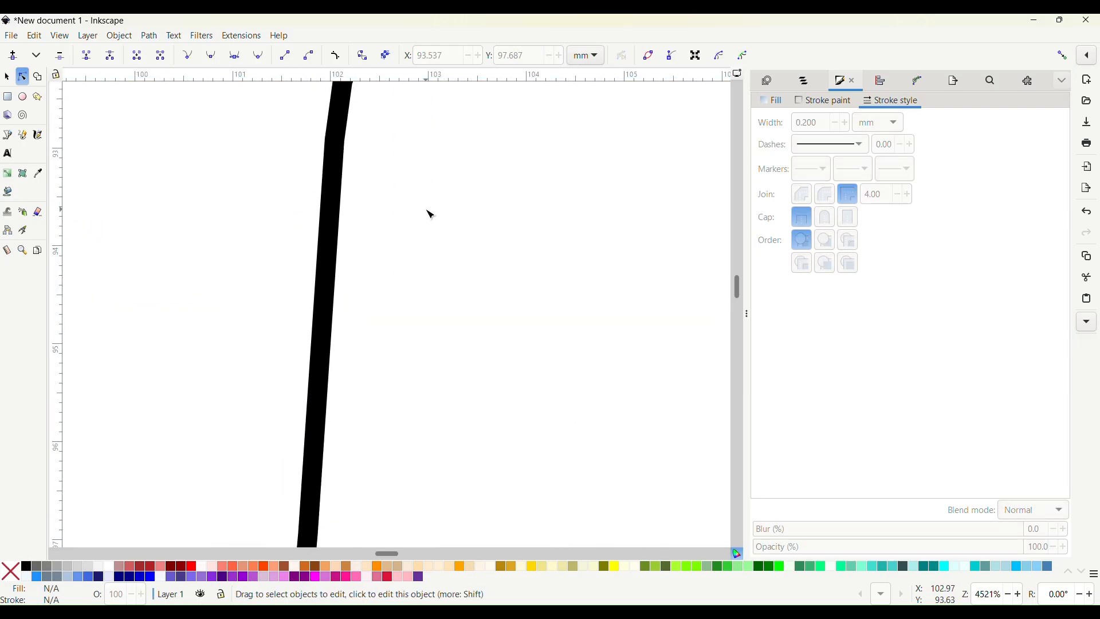
pyautogui.scroll(-2, 430, 213)
pyautogui.click(378, 237)
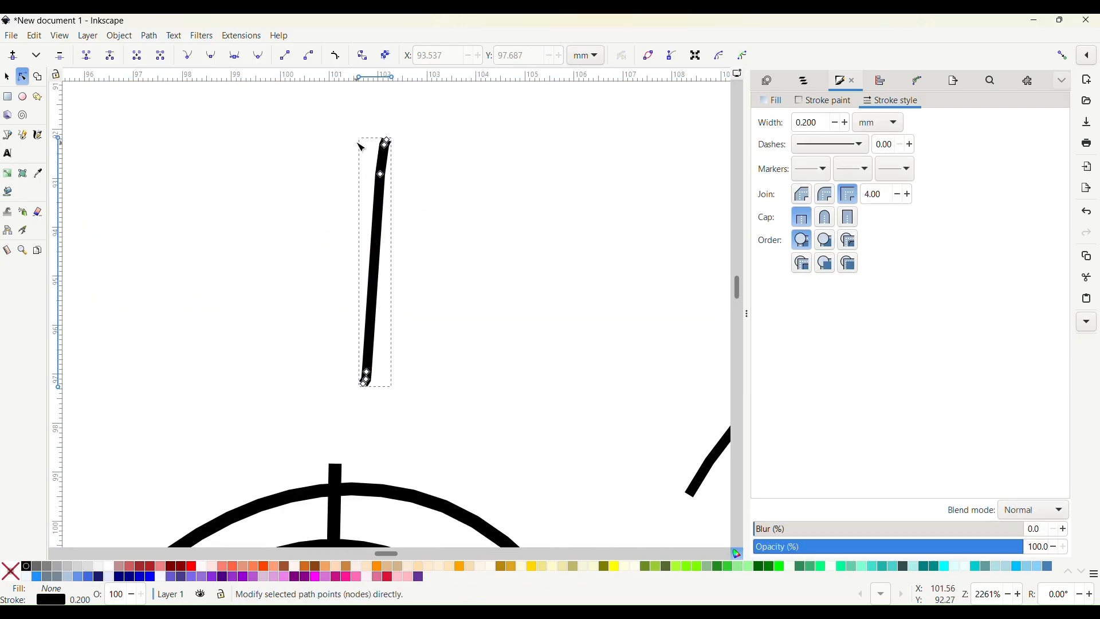
pyautogui.click(385, 197)
pyautogui.moveTo(385, 198)
pyautogui.mouseDown()
pyautogui.moveTo(392, 186)
pyautogui.moveTo(394, 199)
pyautogui.mouseUp()
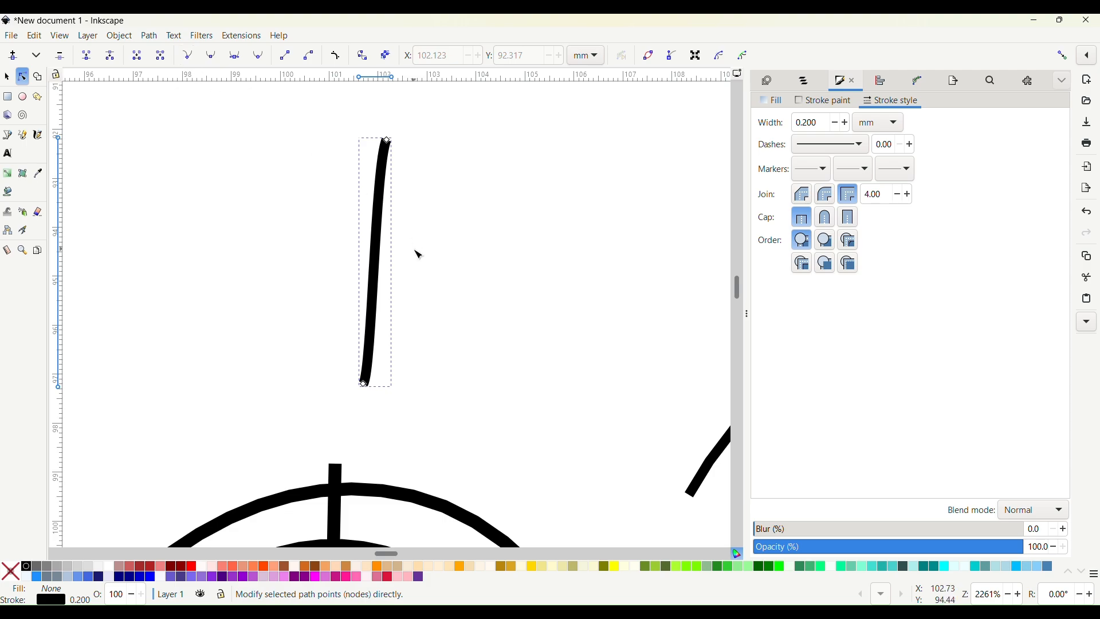
pyautogui.click(381, 275)
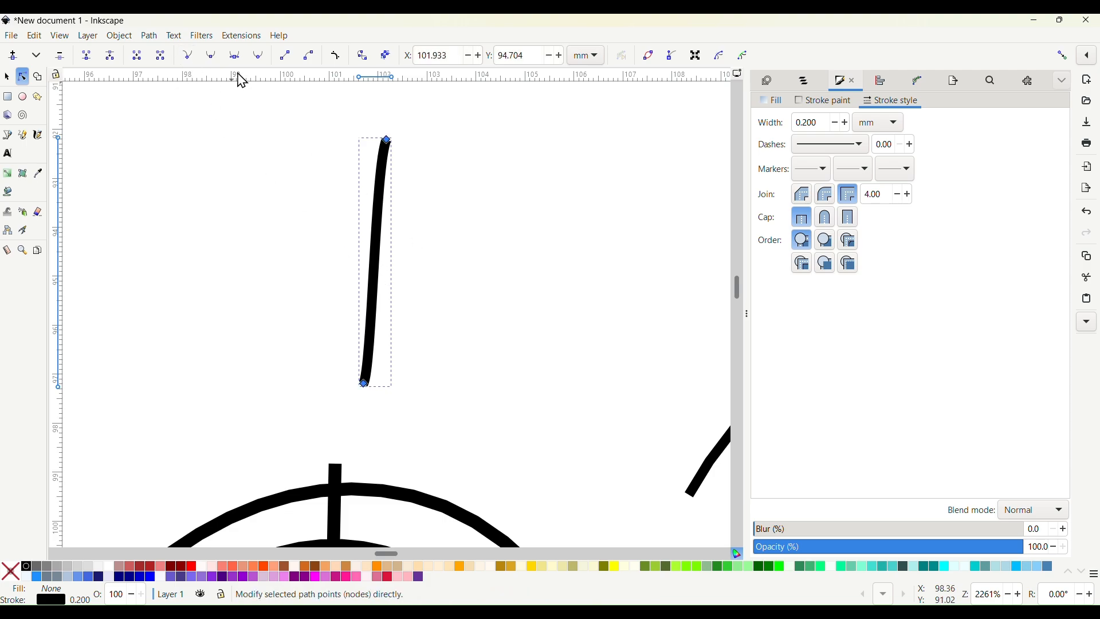
pyautogui.click(286, 56)
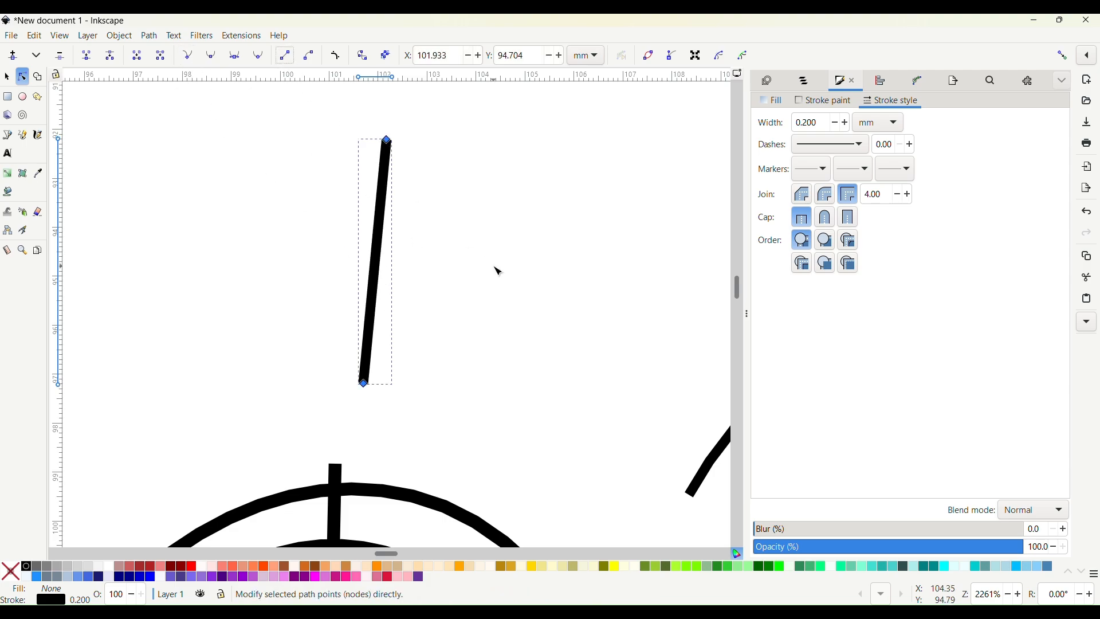
# Delete the intermediate nodes of the upper-right ray and make it a single straight segment
pyautogui.hscroll(8, 492, 265)
pyautogui.scroll(-8, 486, 258)
pyautogui.click(560, 244)
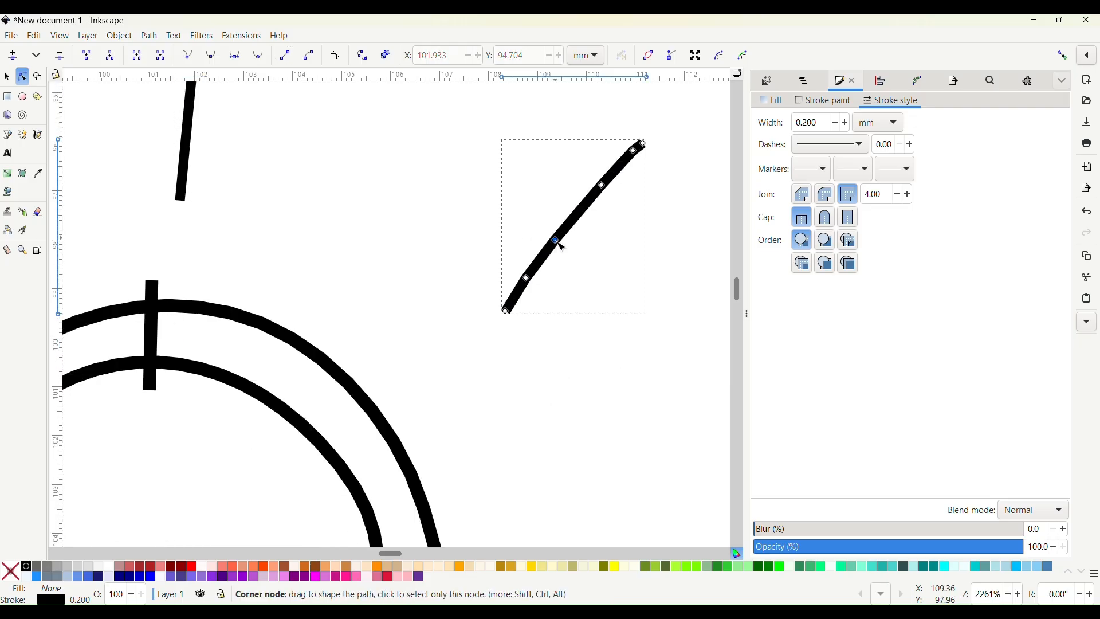
pyautogui.click(571, 215)
pyautogui.press('Delete')
pyautogui.click(573, 218)
pyautogui.press('Delete')
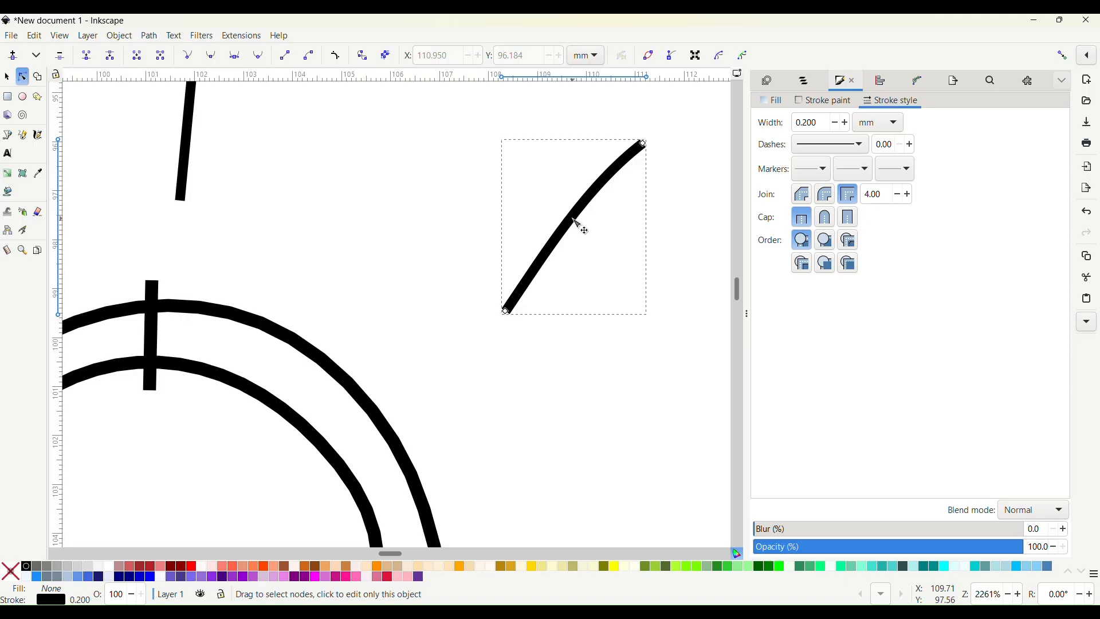
pyautogui.click(580, 222)
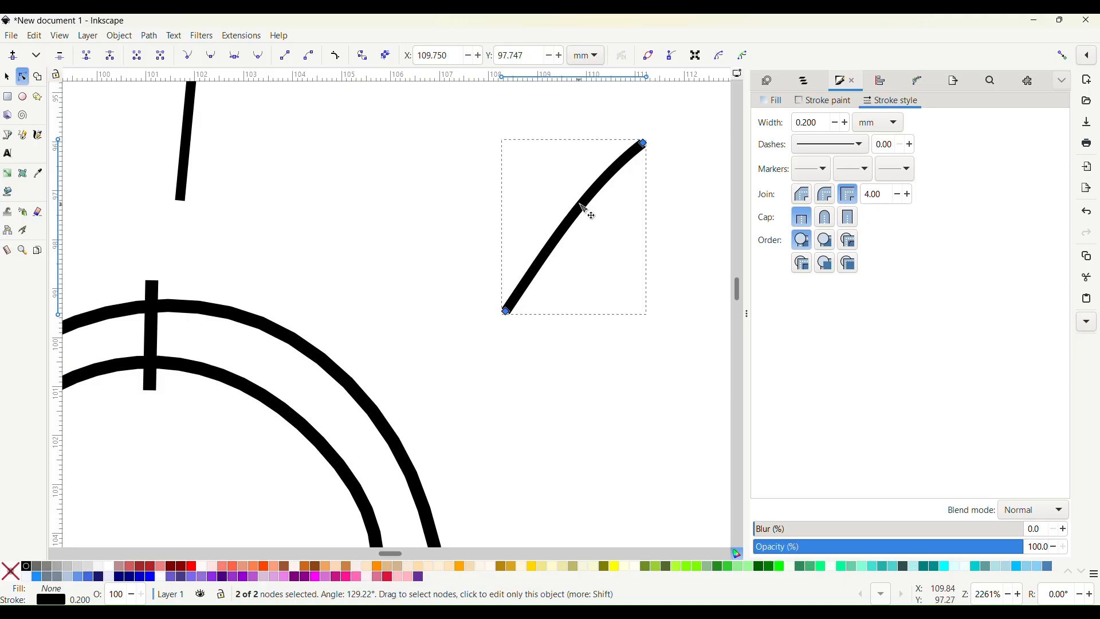
pyautogui.click(286, 57)
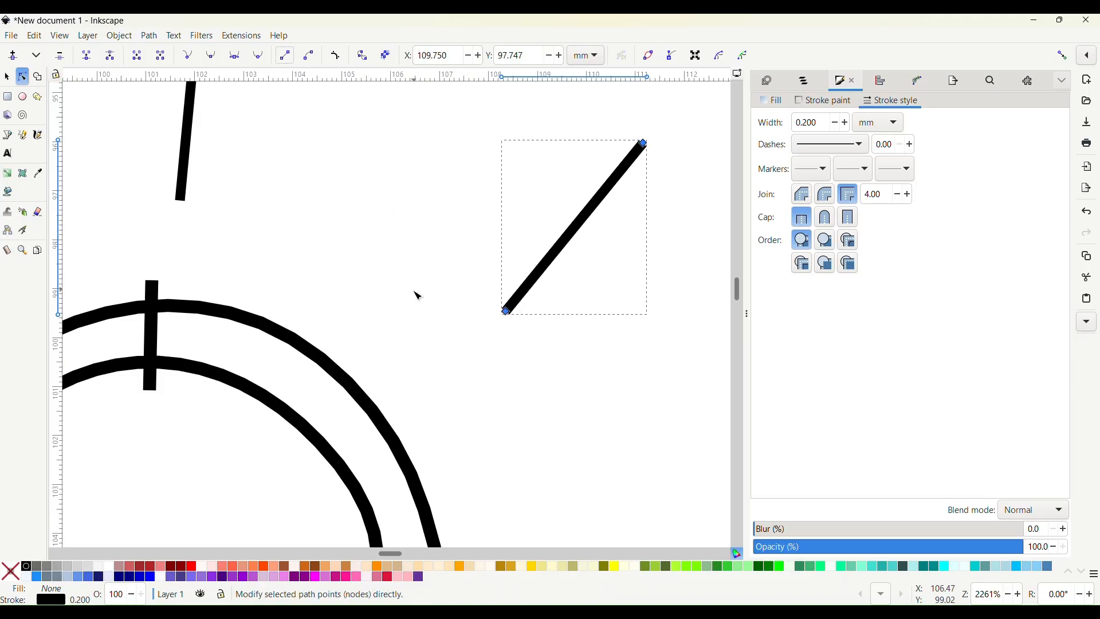
# Clear the inner nodes from the ray directly right of the ring and make its segment straight
pyautogui.scroll(-10, 416, 304)
pyautogui.click(589, 297)
pyautogui.click(595, 299)
pyautogui.press('Delete')
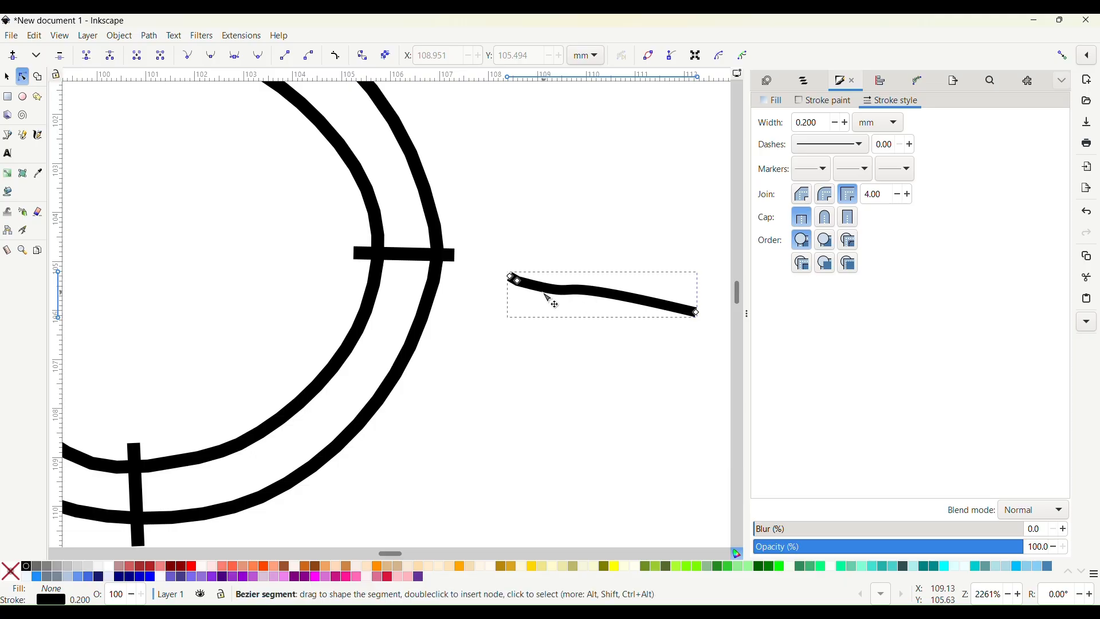
pyautogui.click(518, 281)
pyautogui.press('Delete')
pyautogui.click(571, 297)
pyautogui.click(286, 57)
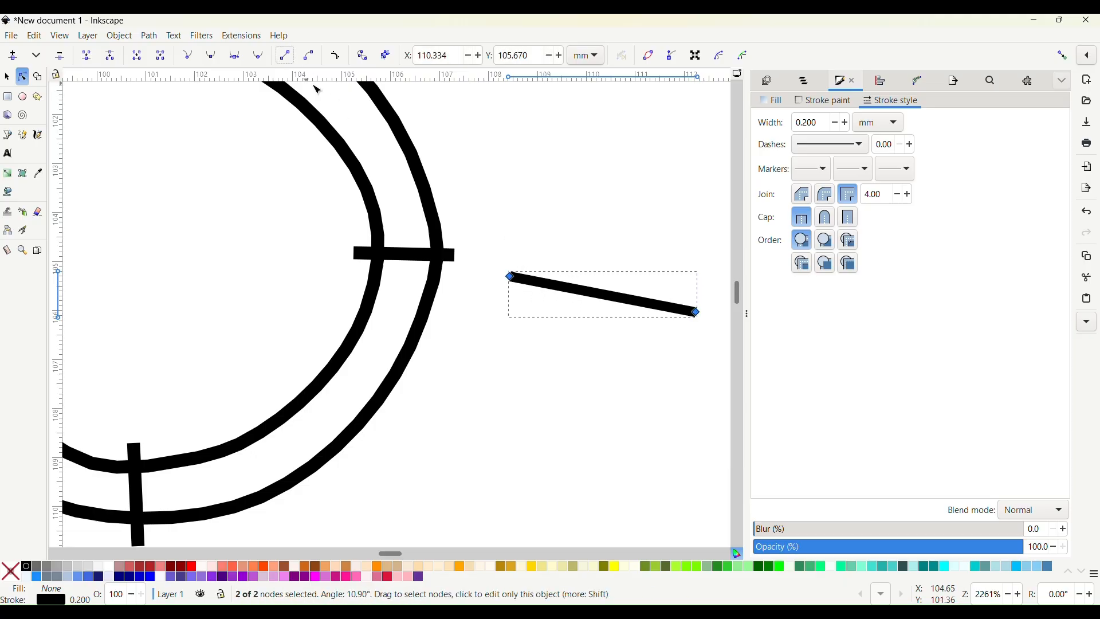
# Delete the inner nodes of the lower-right ray and convert the remaining segment to a straight line
pyautogui.scroll(-10, 462, 275)
pyautogui.click(455, 326)
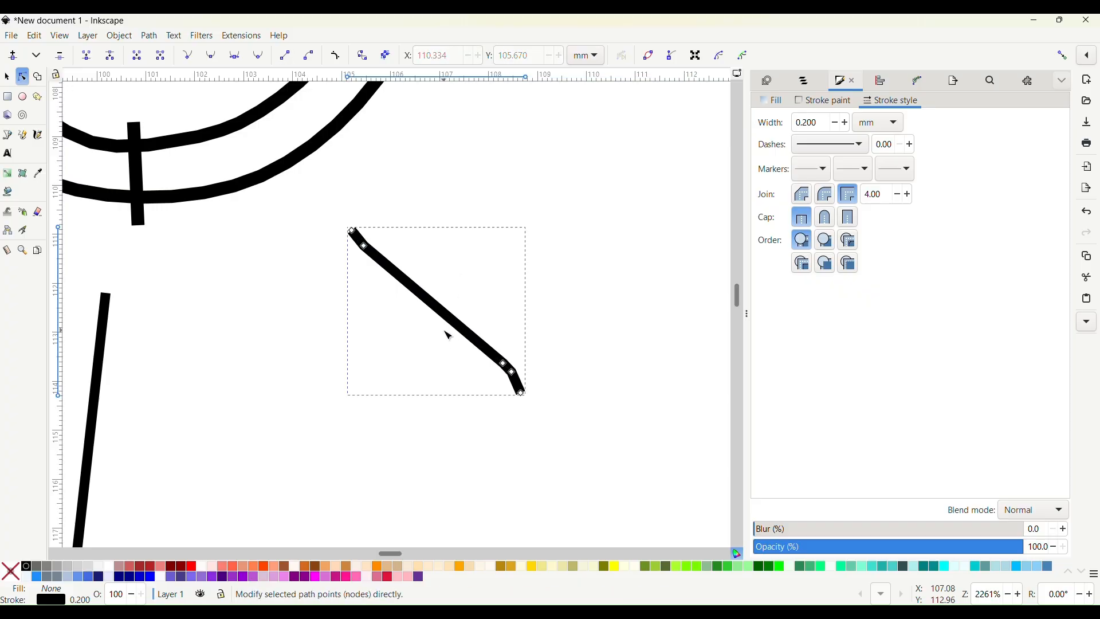
pyautogui.moveTo(459, 326); pyautogui.dragTo(508, 372)
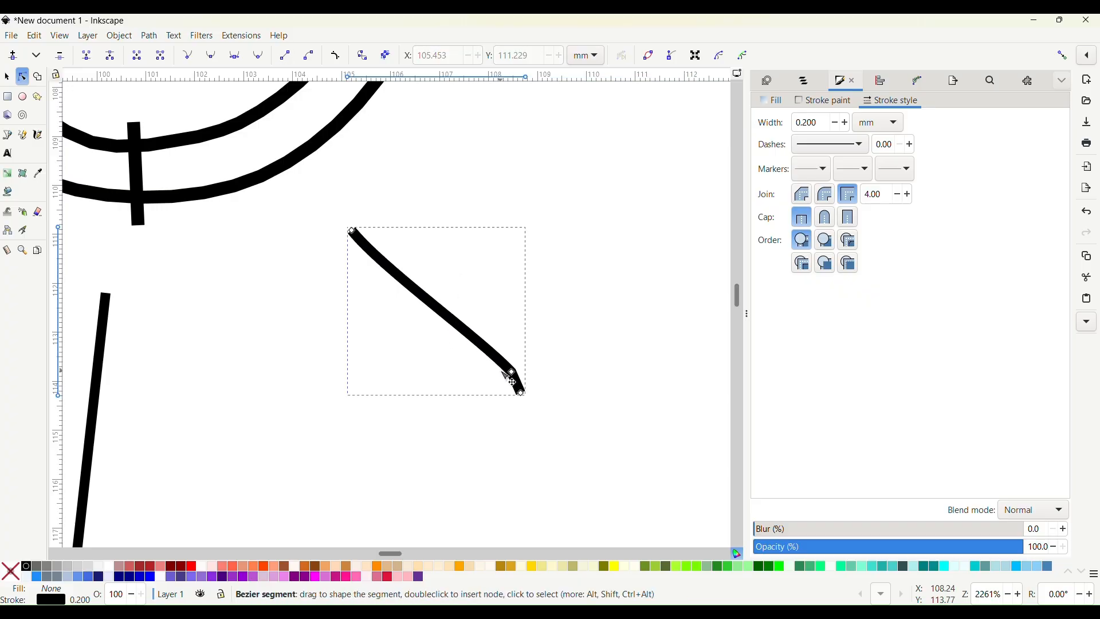
pyautogui.click(482, 347)
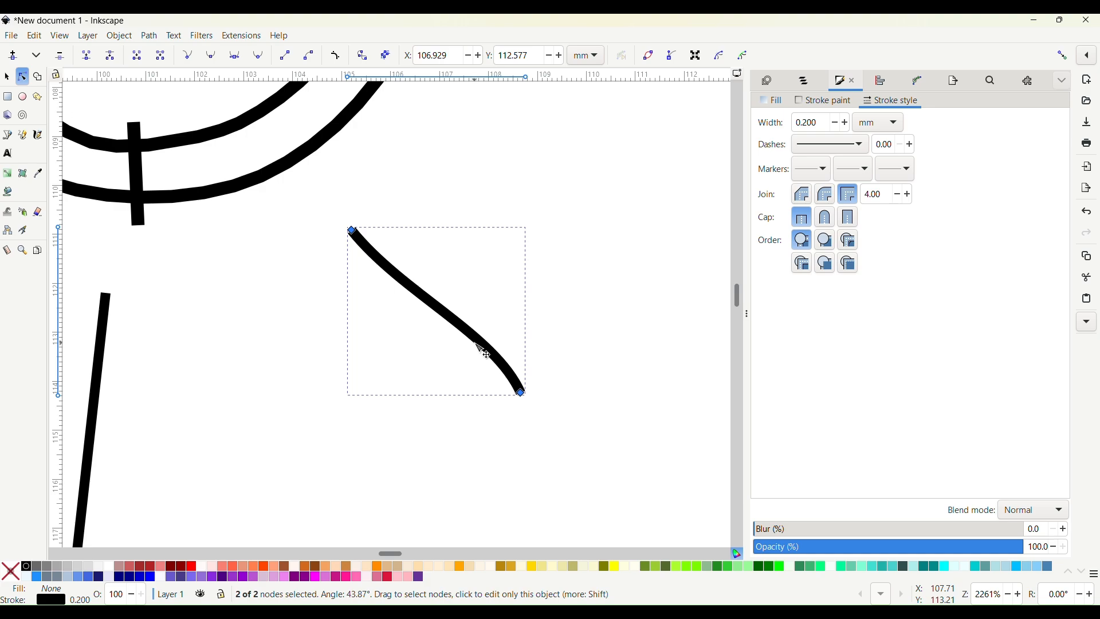
pyautogui.click(290, 60)
# Select all eight straightened rays together, leaving out the ring and its rungs
pyautogui.scroll(-5, 323, 286)
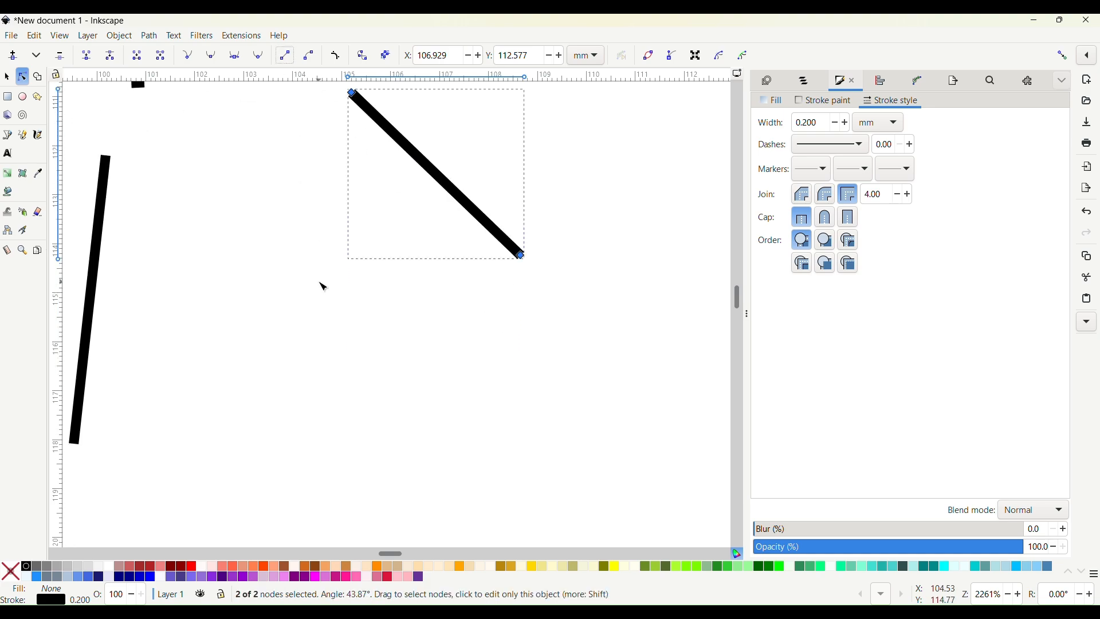
pyautogui.hscroll(-6, 319, 281)
pyautogui.scroll(-5, 319, 285)
pyautogui.click(320, 285)
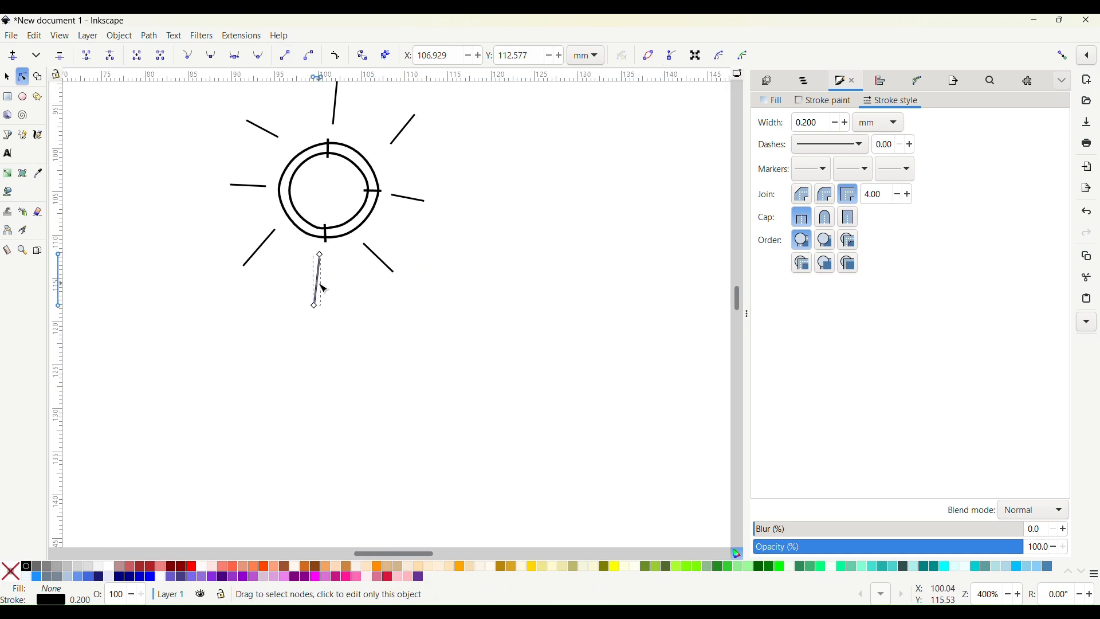
pyautogui.click(267, 253)
pyautogui.keyDown('shift'); pyautogui.click(390, 268); pyautogui.keyUp('shift')
pyautogui.keyDown('shift'); pyautogui.click(407, 200); pyautogui.keyUp('shift')
pyautogui.keyDown('shift'); pyautogui.click(404, 129); pyautogui.keyUp('shift')
pyautogui.keyDown('shift'); pyautogui.click(336, 109); pyautogui.keyUp('shift')
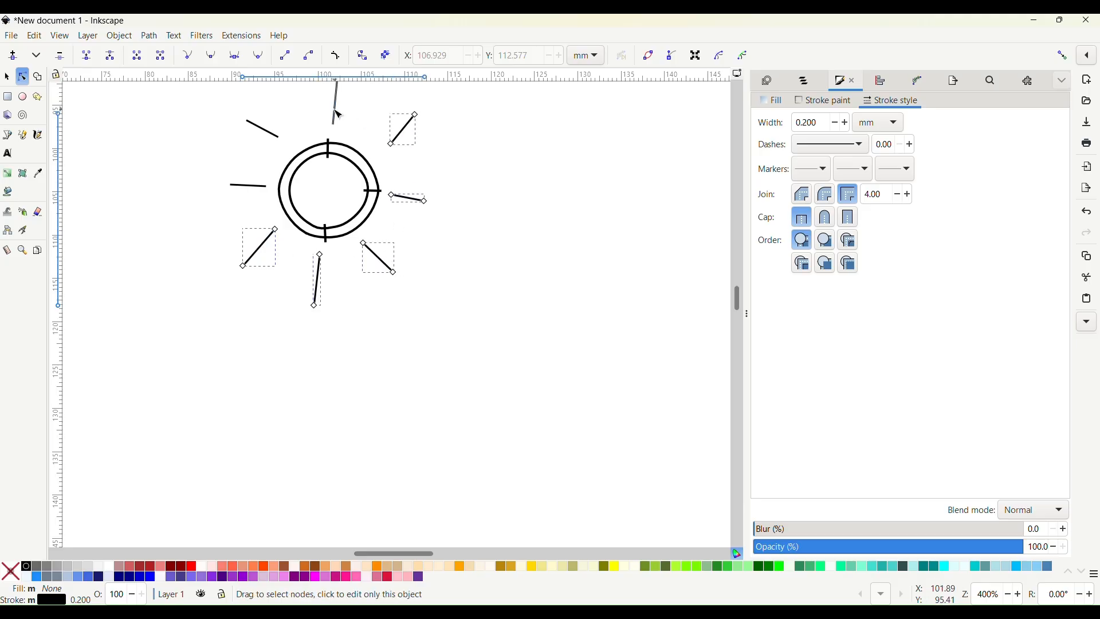
pyautogui.keyDown('shift'); pyautogui.click(280, 137); pyautogui.keyUp('shift')
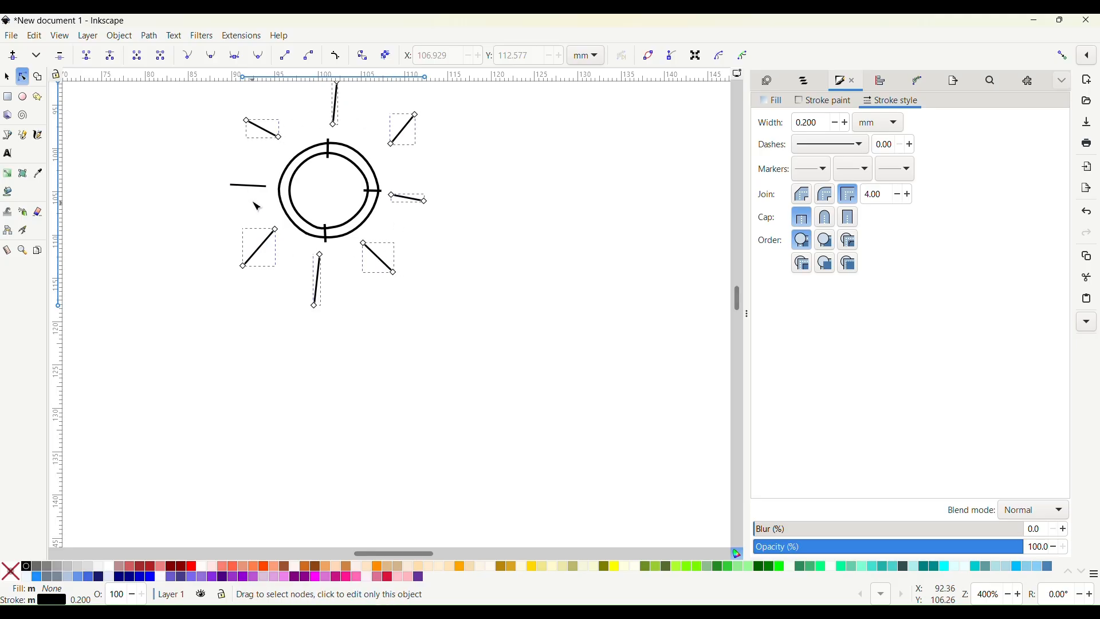
pyautogui.keyDown('shift'); pyautogui.click(248, 185); pyautogui.keyUp('shift')
# Set the running stitch repeats of the eight rays to 2 in the Ink/Stitch embroidery parameters
pyautogui.click(241, 36)
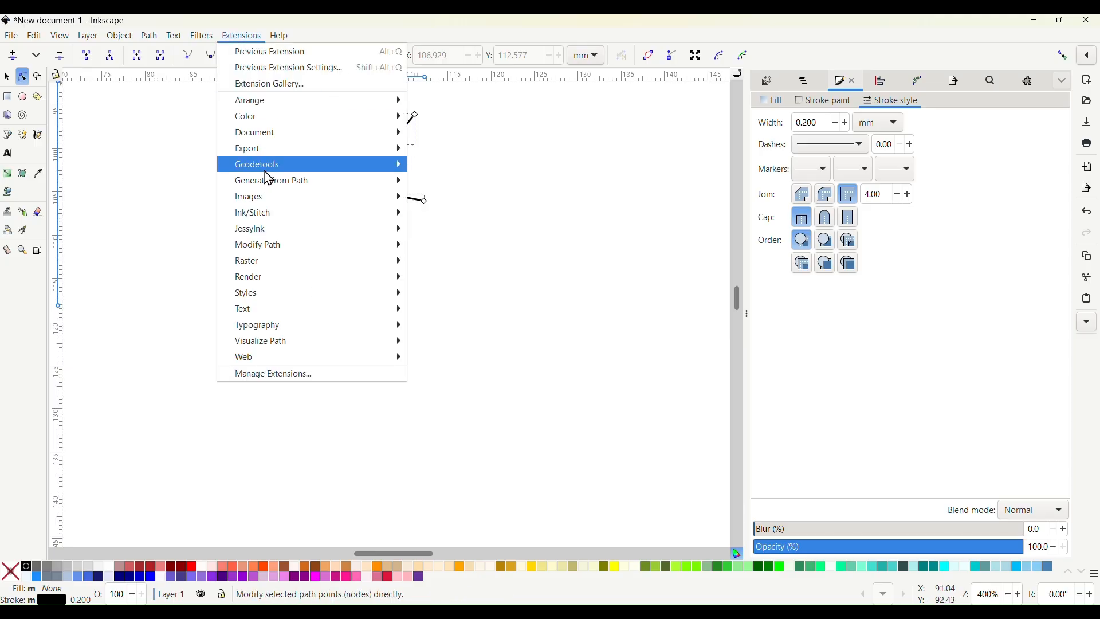
pyautogui.click(429, 334)
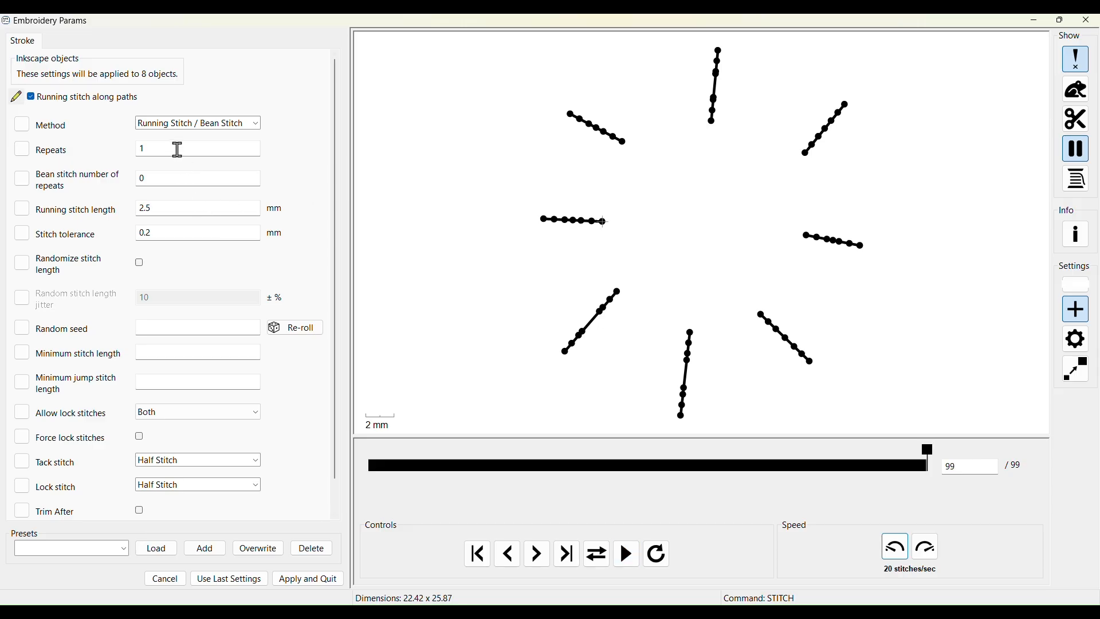
pyautogui.press('BackSpace')
pyautogui.write('2')
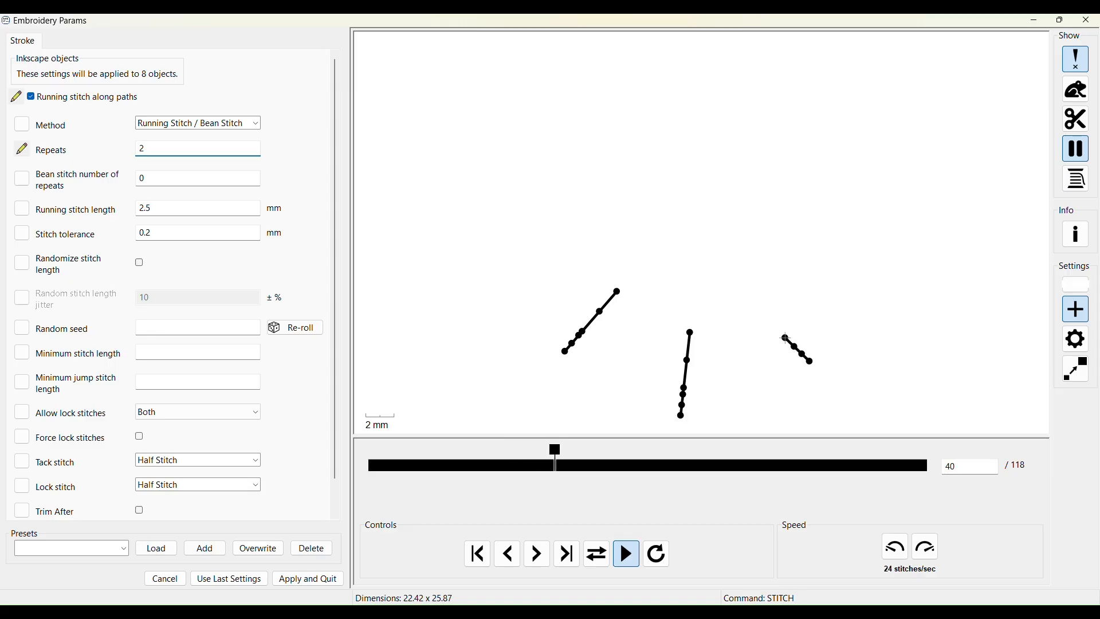
# Try 3 repeats for the eight rays, keeping the Running Stitch / Bean Stitch method
pyautogui.press('BackSpace')
pyautogui.write('3')
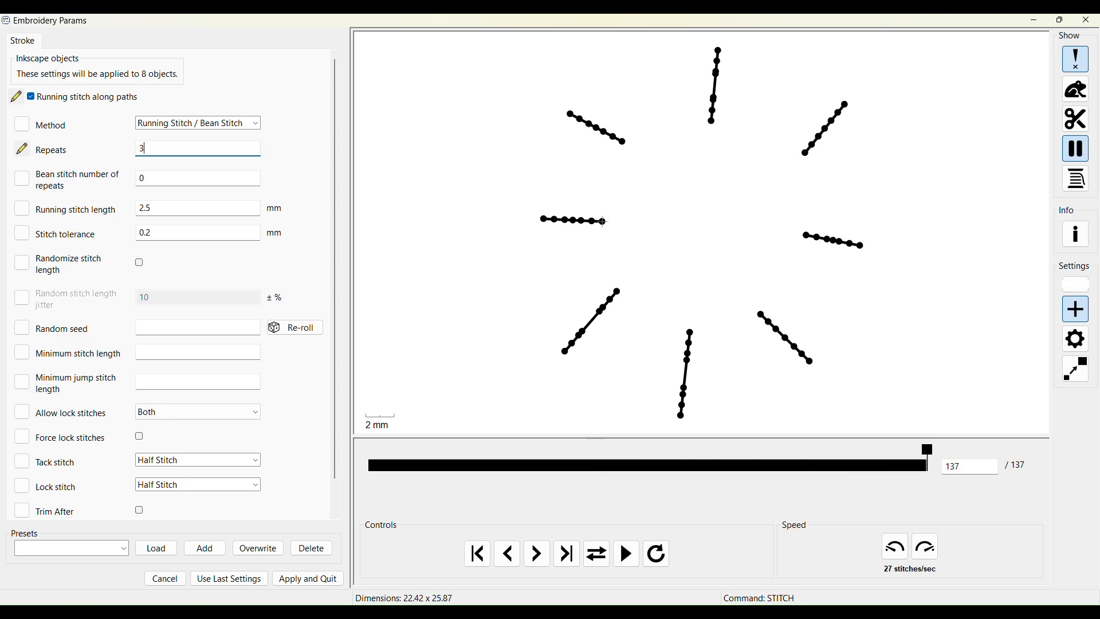
pyautogui.click(148, 127)
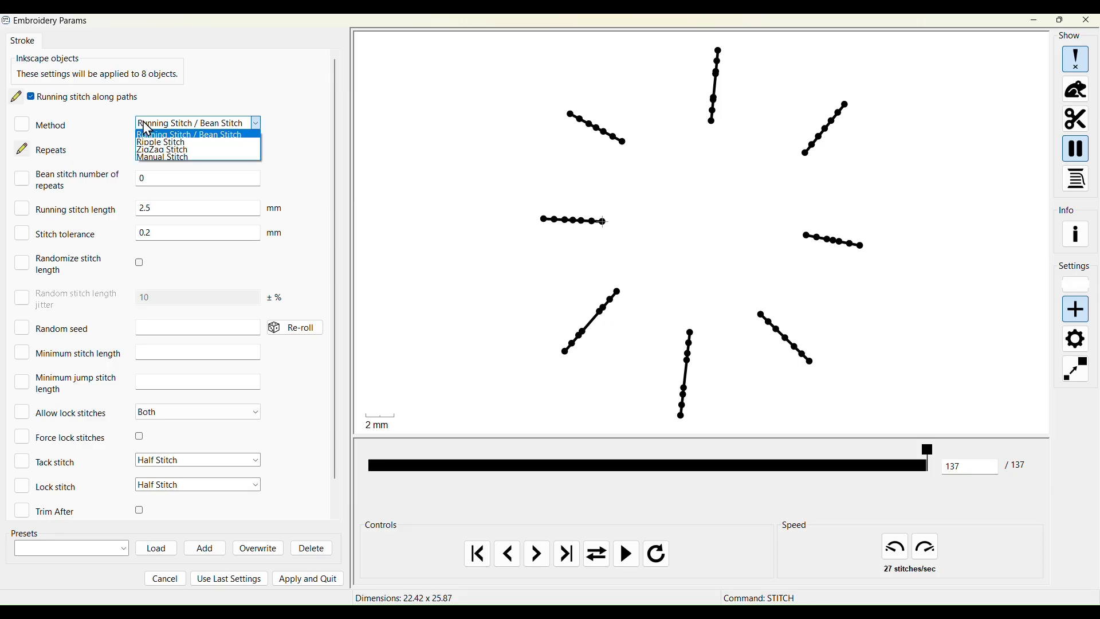
pyautogui.click(114, 120)
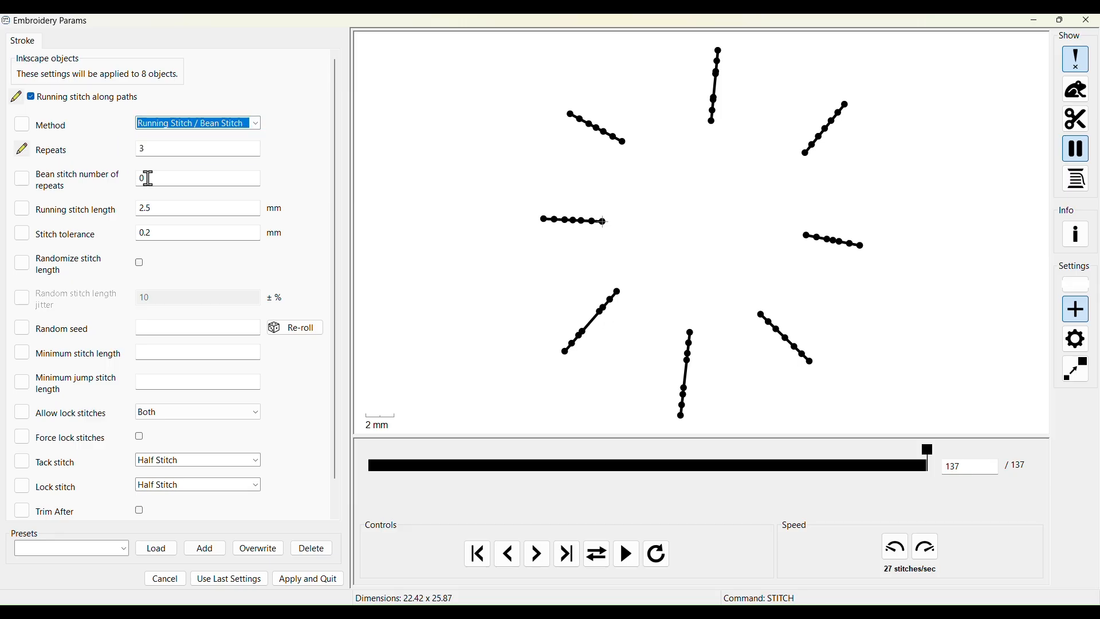
# Try 1 repeat combined with a bean stitch number of repeats of 1 for the rays
pyautogui.press('Tab')
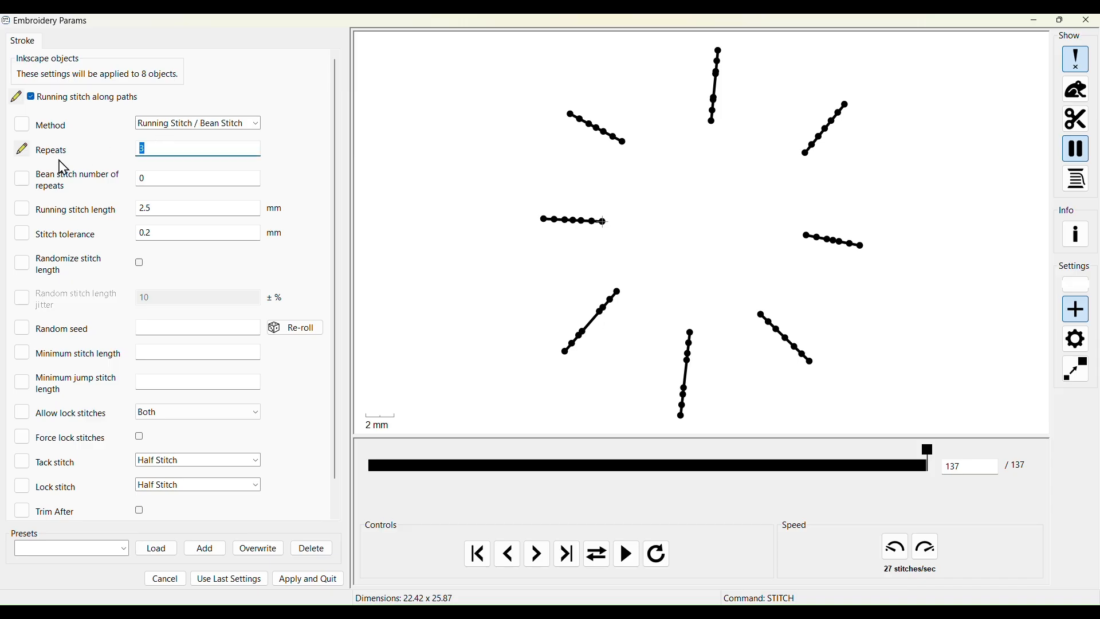
pyautogui.write('1')
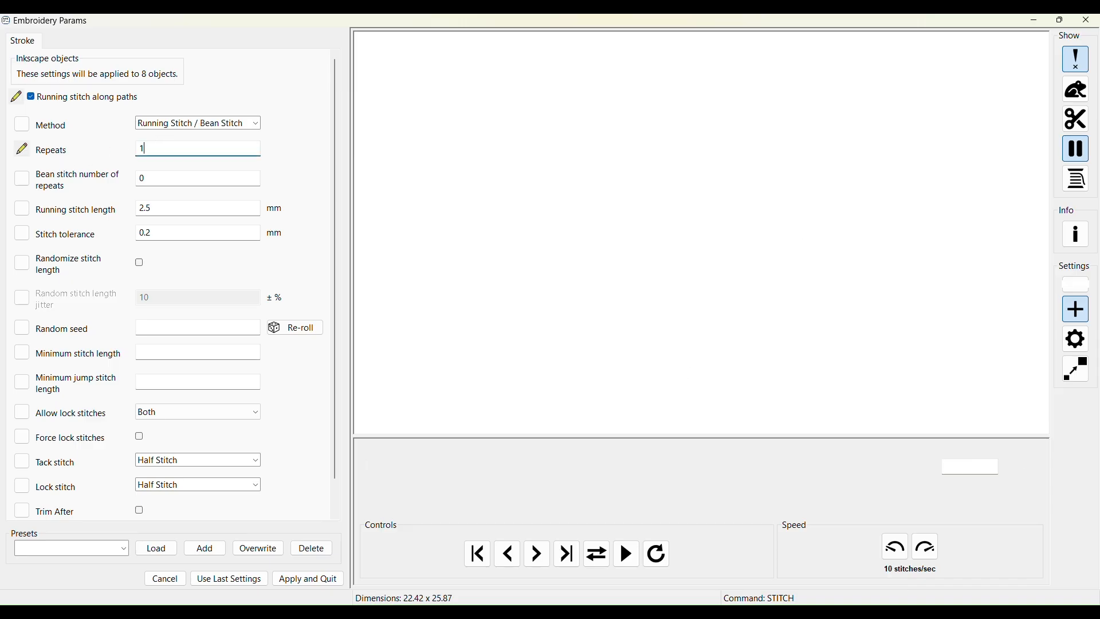
pyautogui.press('Tab')
pyautogui.moveTo(70, 190)
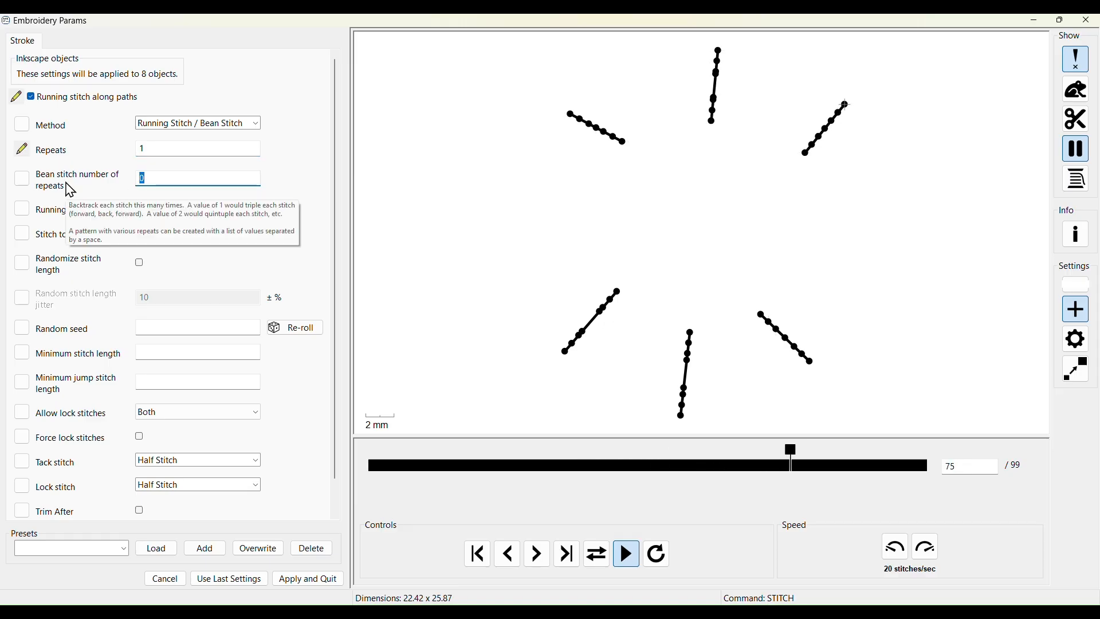
pyautogui.write('1')
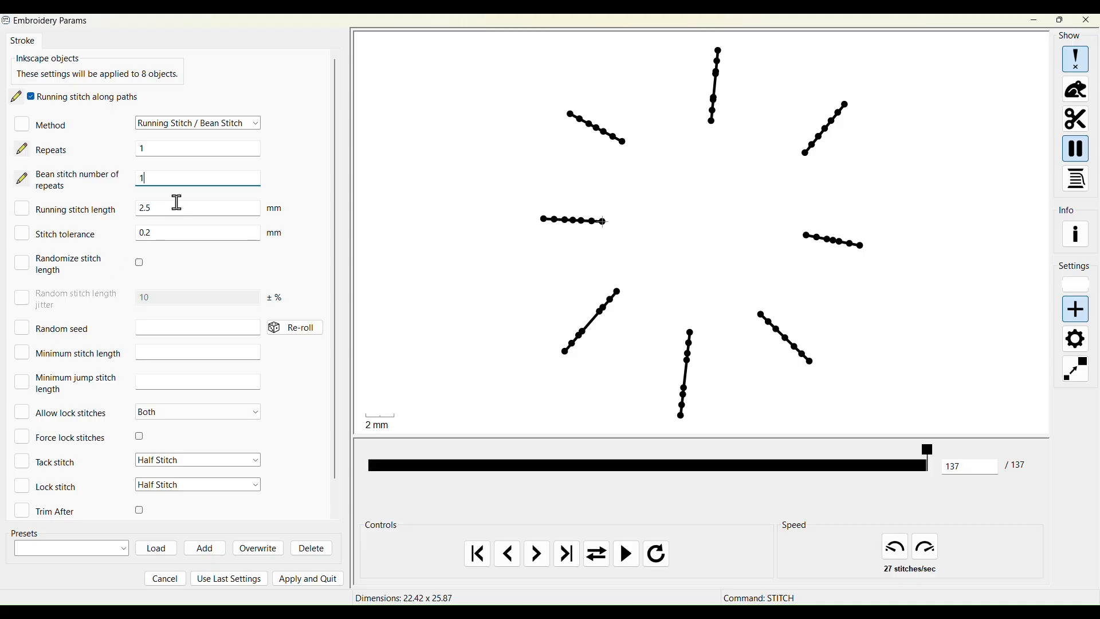
pyautogui.scroll(-1, 174, 213)
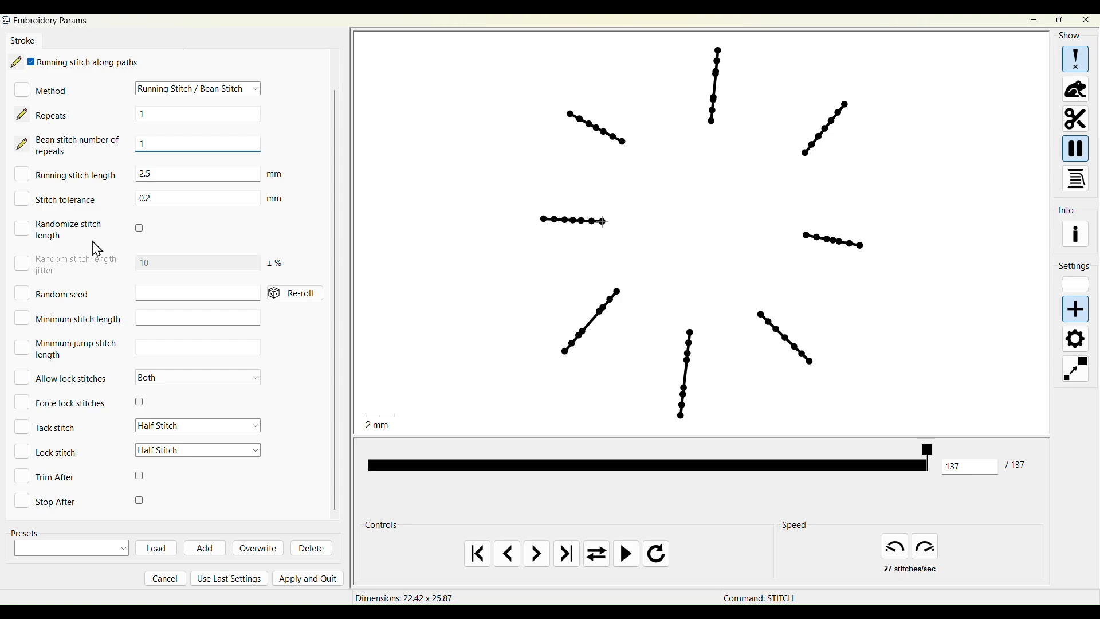
pyautogui.scroll(1, 96, 249)
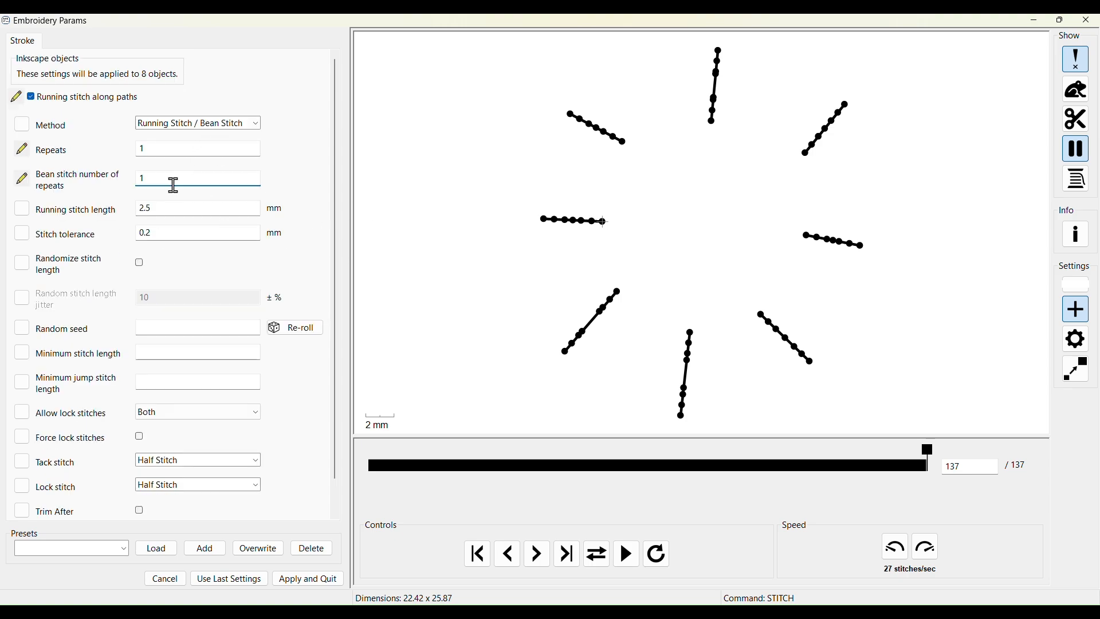
# Set the rays' bean stitch number of repeats to 0 and their repeats to 2, and apply the parameters
pyautogui.write('0')
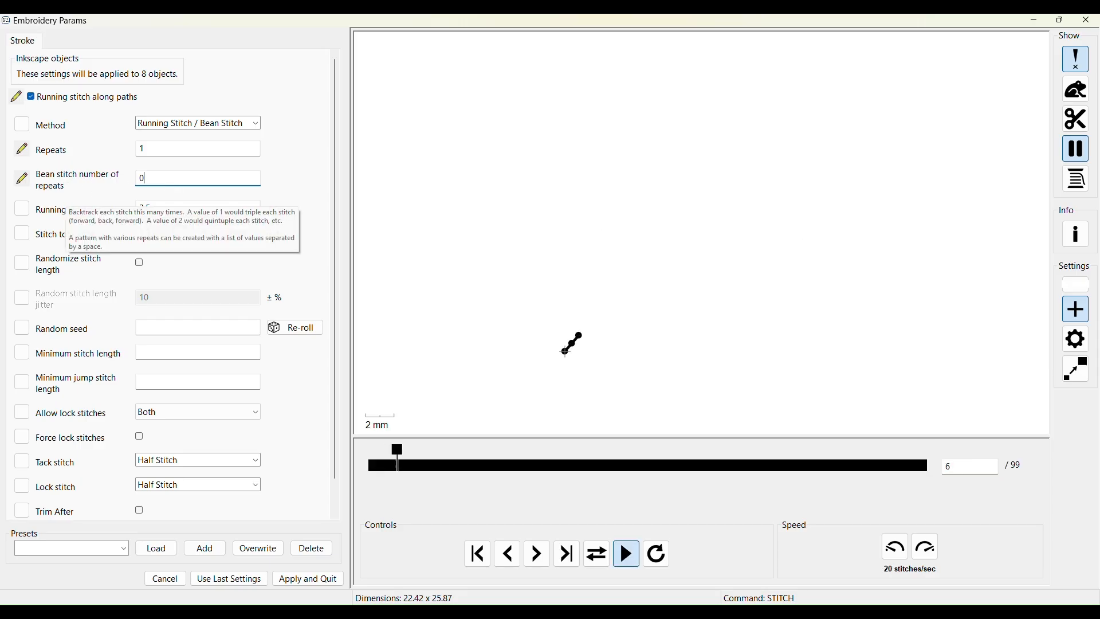
pyautogui.doubleClick(172, 152)
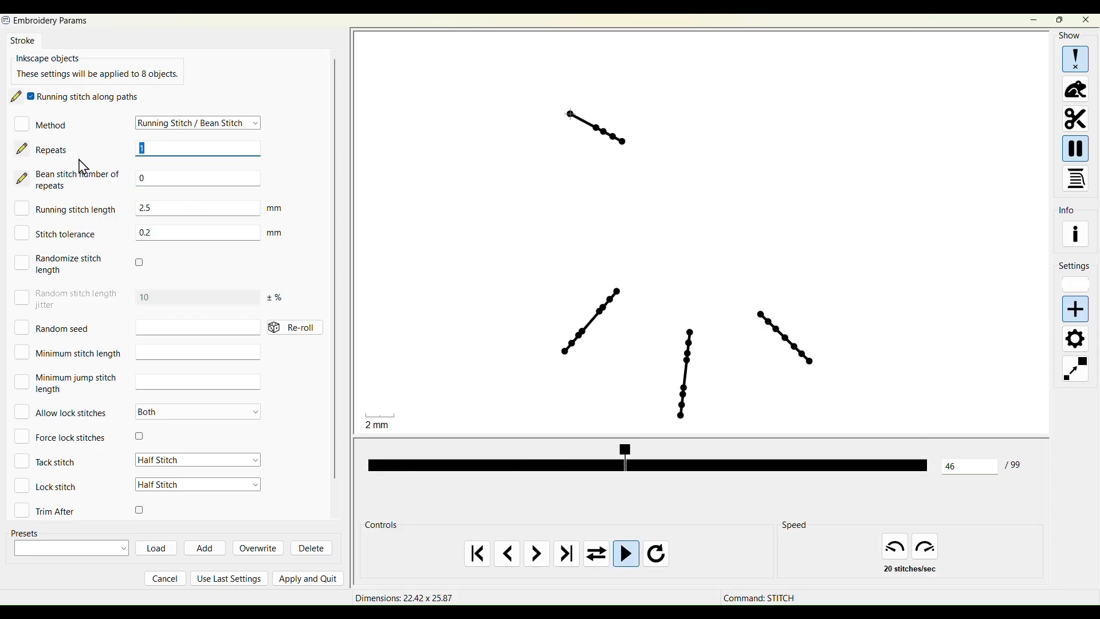
pyautogui.write('2')
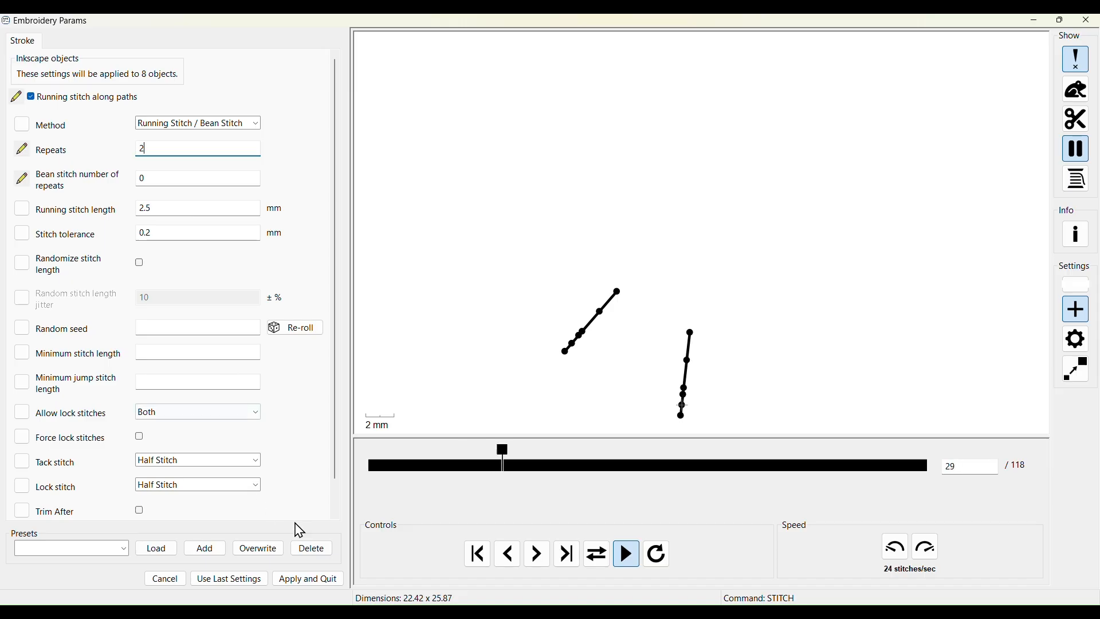
pyautogui.click(310, 579)
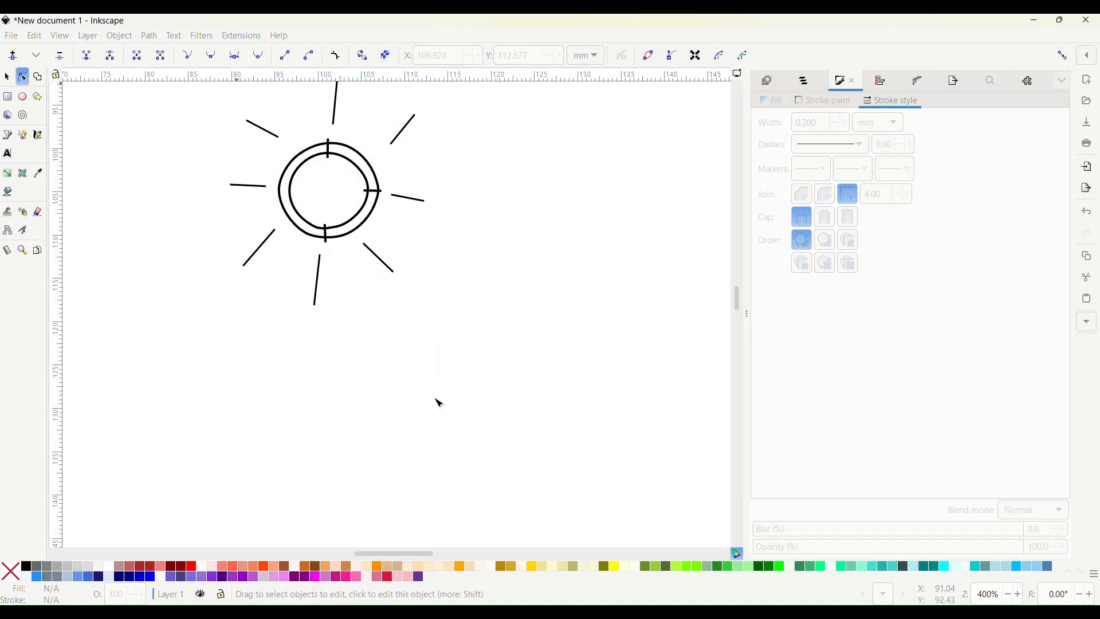
# Select the whole sun together with the outlined letter L and open the selection in the Ink/Stitch Simulator
pyautogui.scroll(-5, 437, 389)
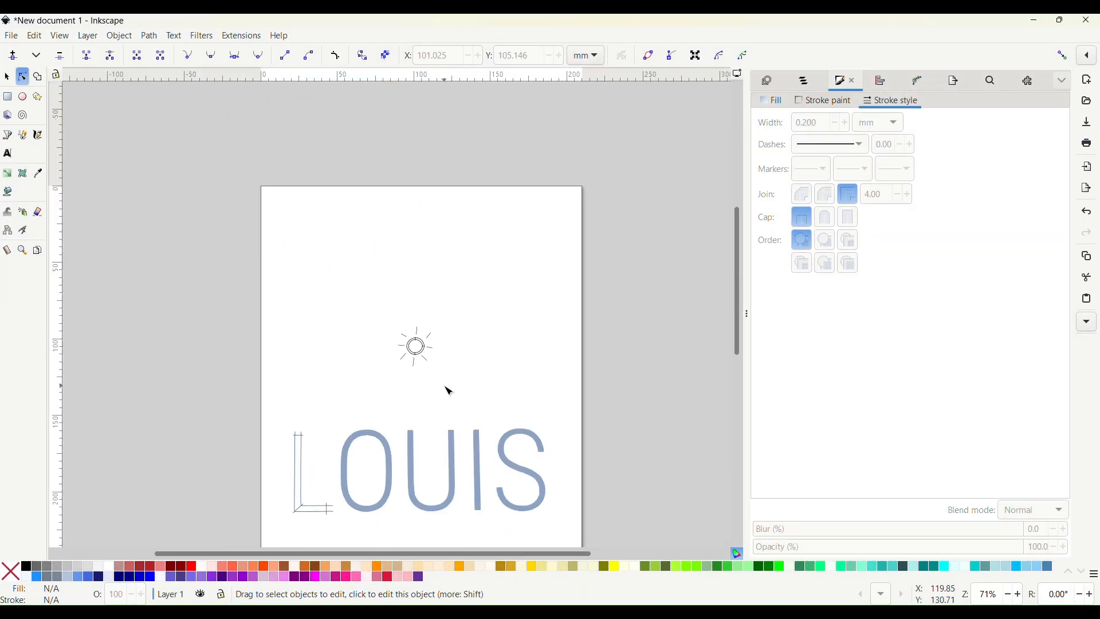
pyautogui.scroll(-4, 450, 372)
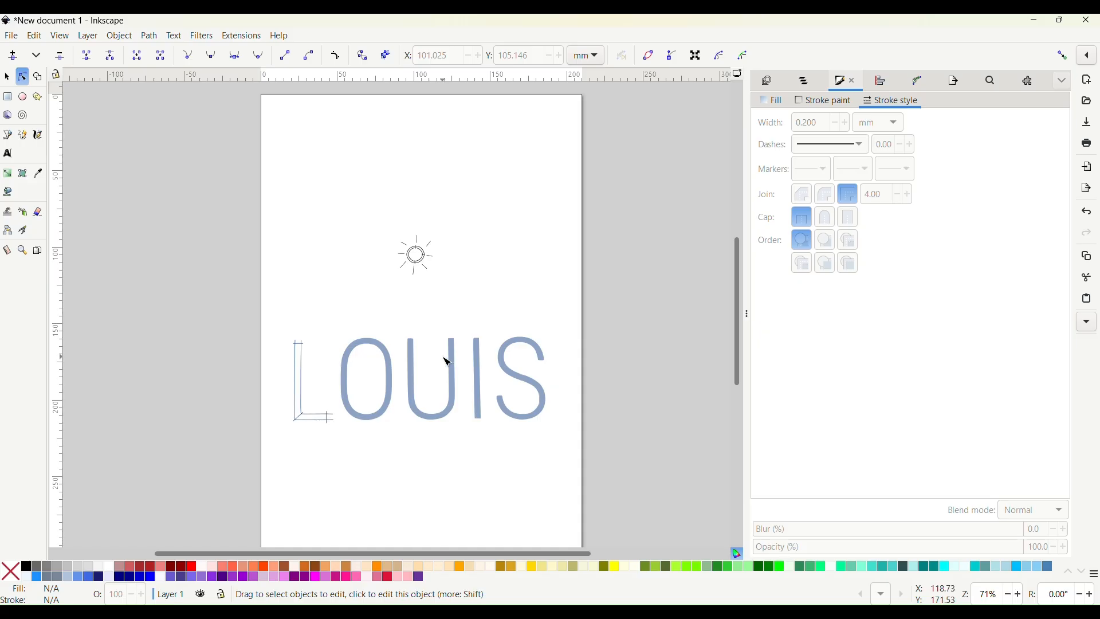
pyautogui.click(303, 416)
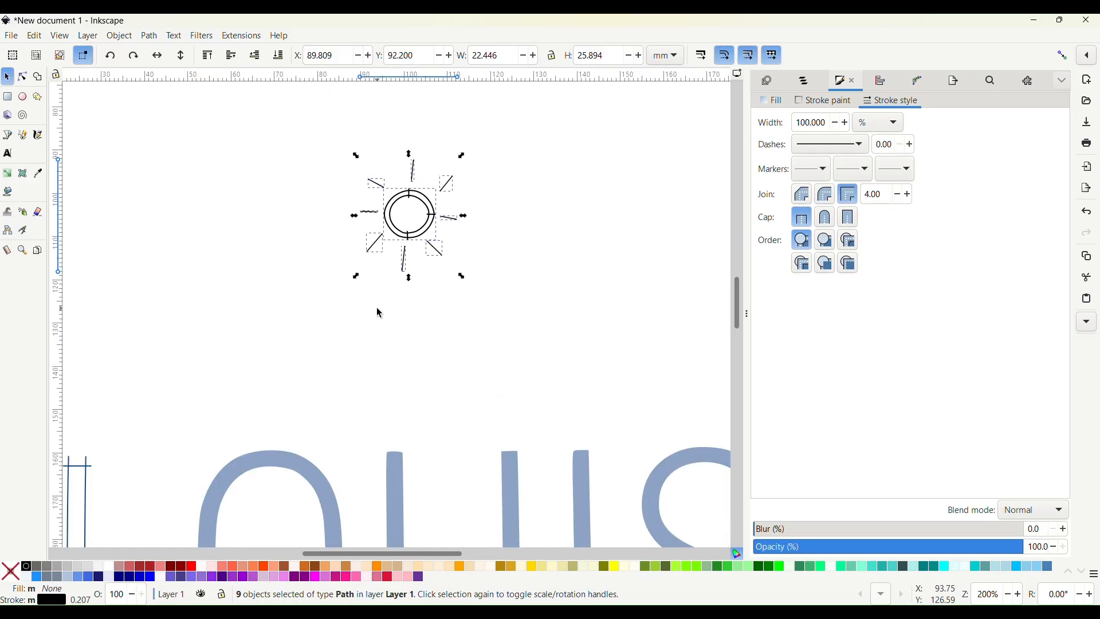
pyautogui.scroll(-2, 289, 321)
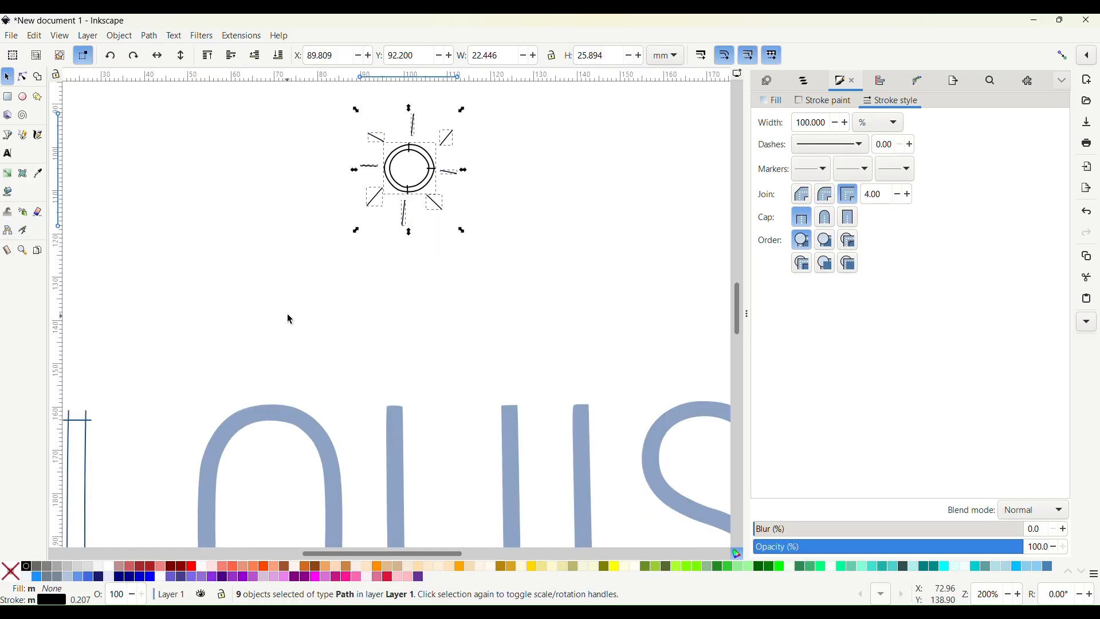
pyautogui.keyDown('shift'); pyautogui.click(86, 447); pyautogui.keyUp('shift')
pyautogui.click(240, 36)
pyautogui.moveTo(251, 201)
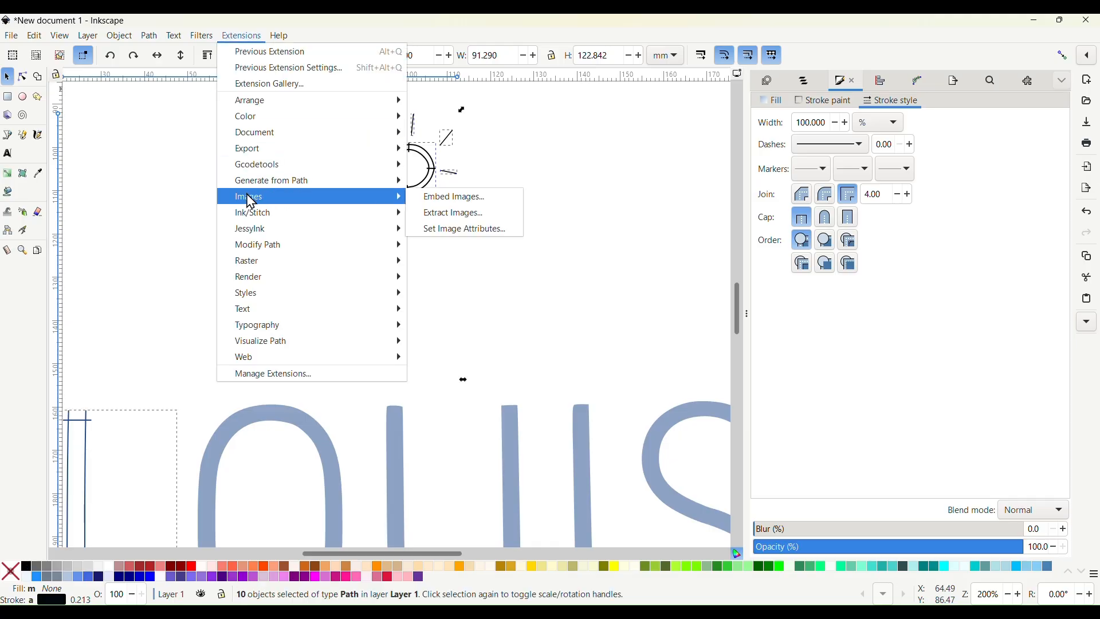
pyautogui.moveTo(497, 448)
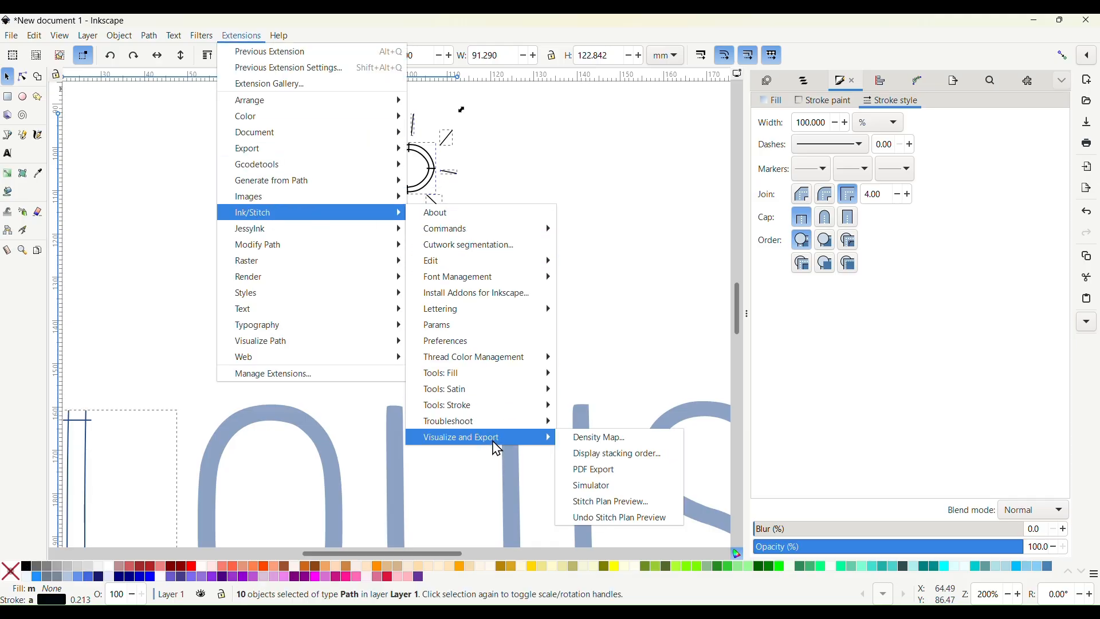
pyautogui.click(594, 485)
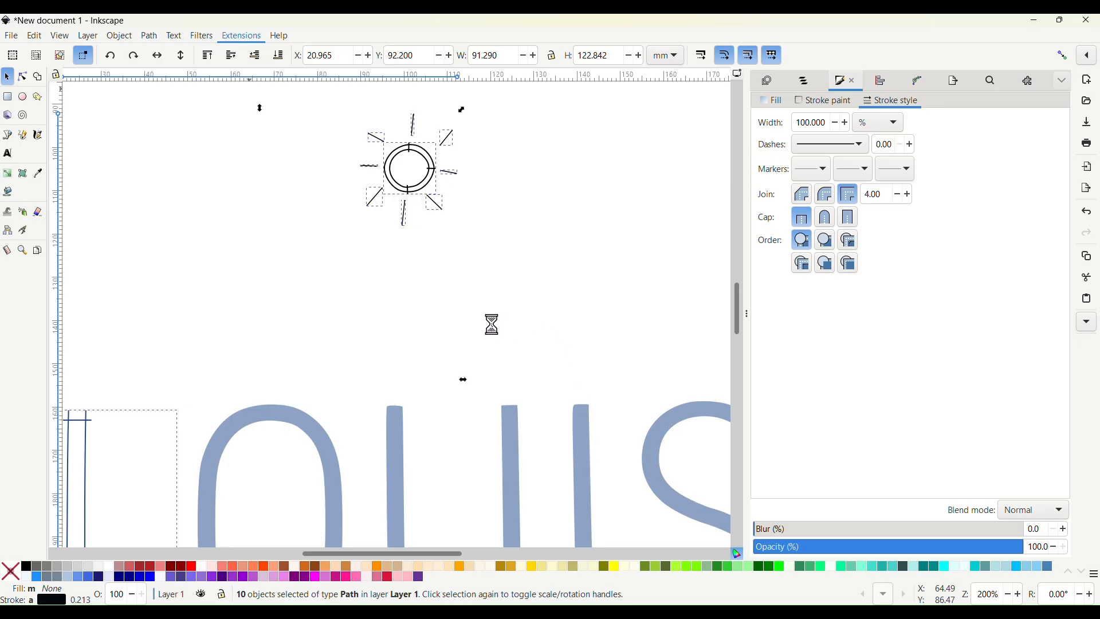